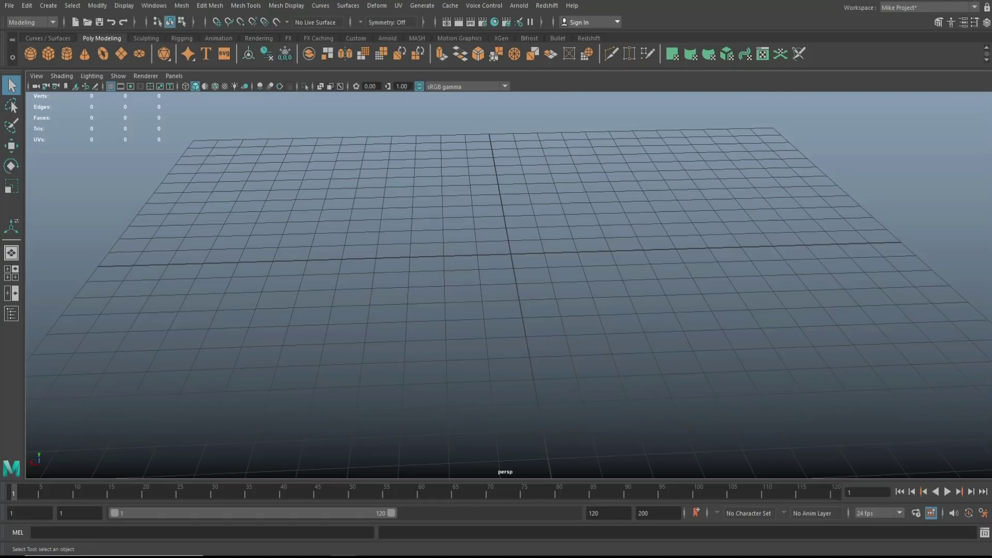
# Create a polygon sphere and set both its Subdivisions Axis and Subdivisions Height to 11.
pyautogui.scroll(-5, 628, 291)
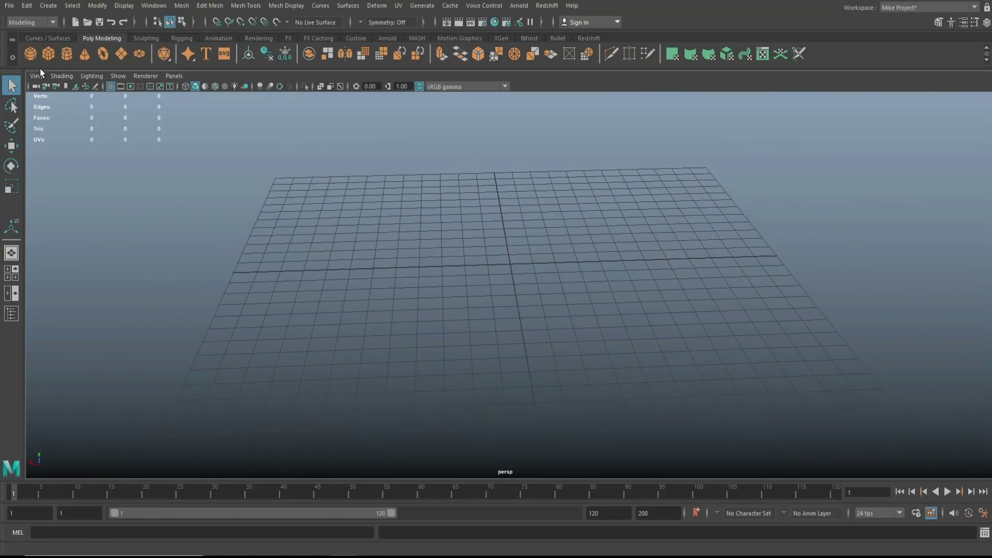
pyautogui.click(29, 52)
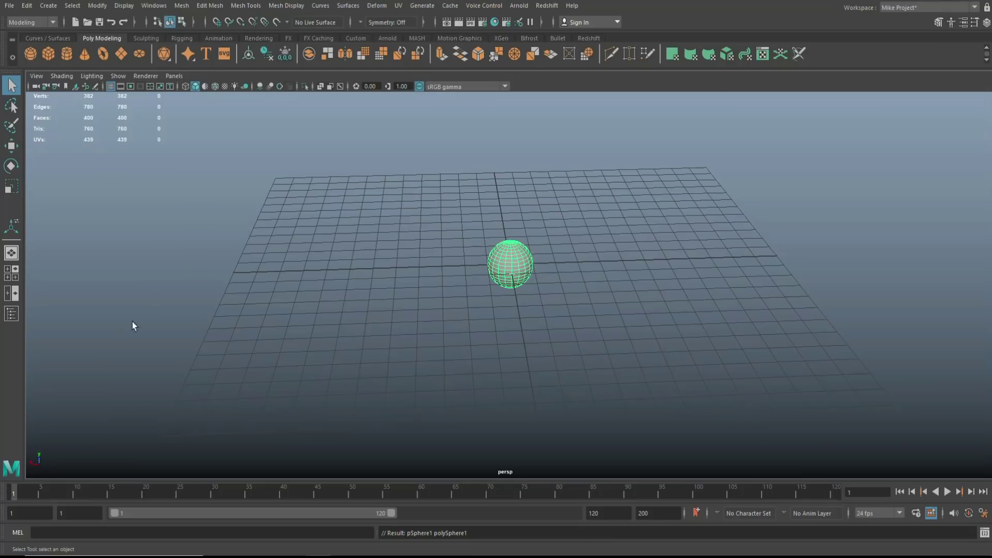
pyautogui.hotkey('ctrl', 'a')
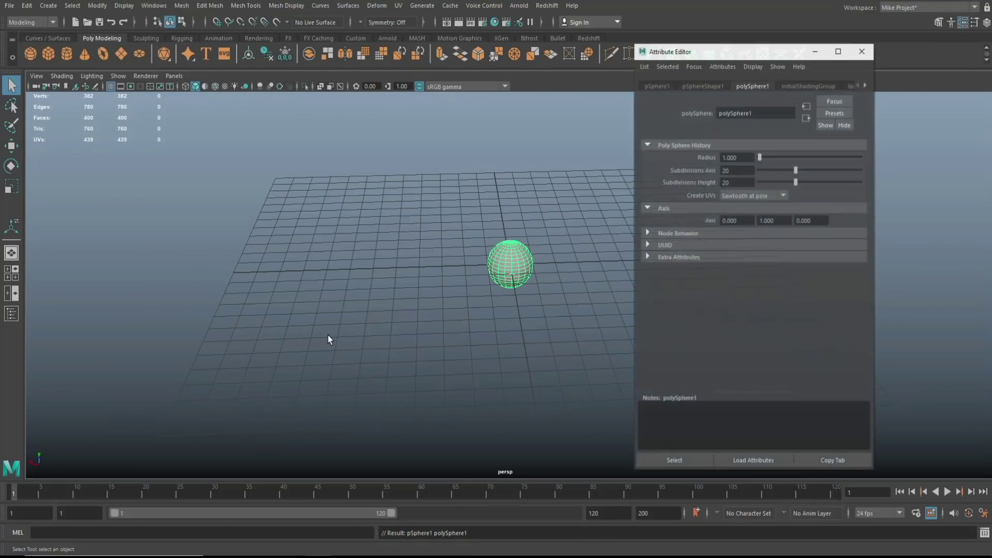
pyautogui.doubleClick(746, 170)
pyautogui.write('11')
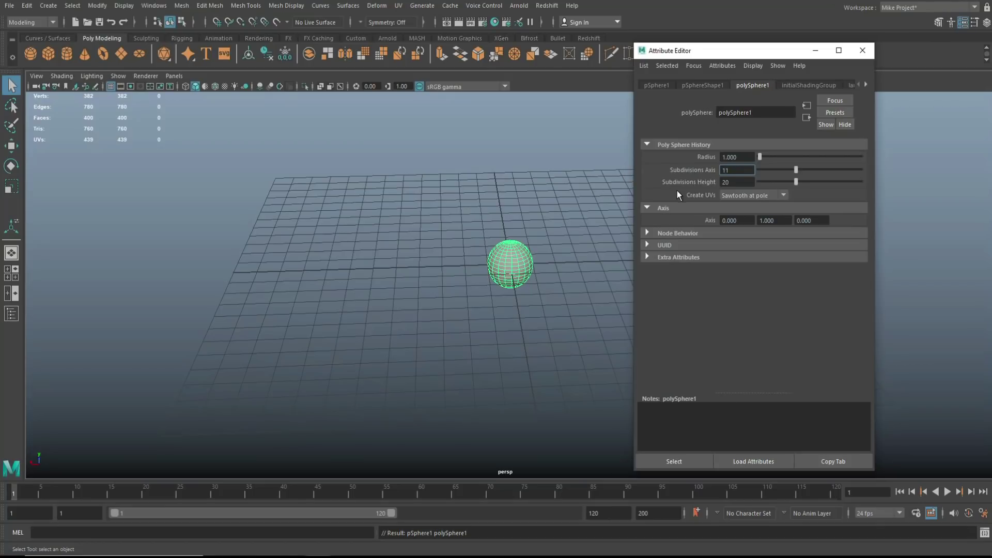
pyautogui.press('Tab')
pyautogui.write('11')
pyautogui.press('Return')
pyautogui.scroll(5, 424, 396)
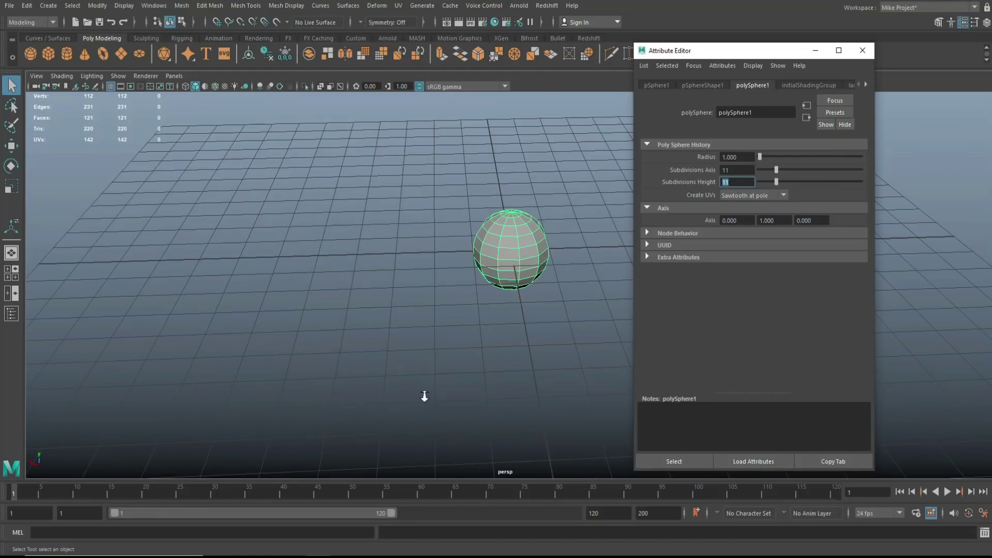
pyautogui.keyDown('alt'); pyautogui.moveTo(419, 398); pyautogui.dragTo(534, 419); pyautogui.keyUp('alt')
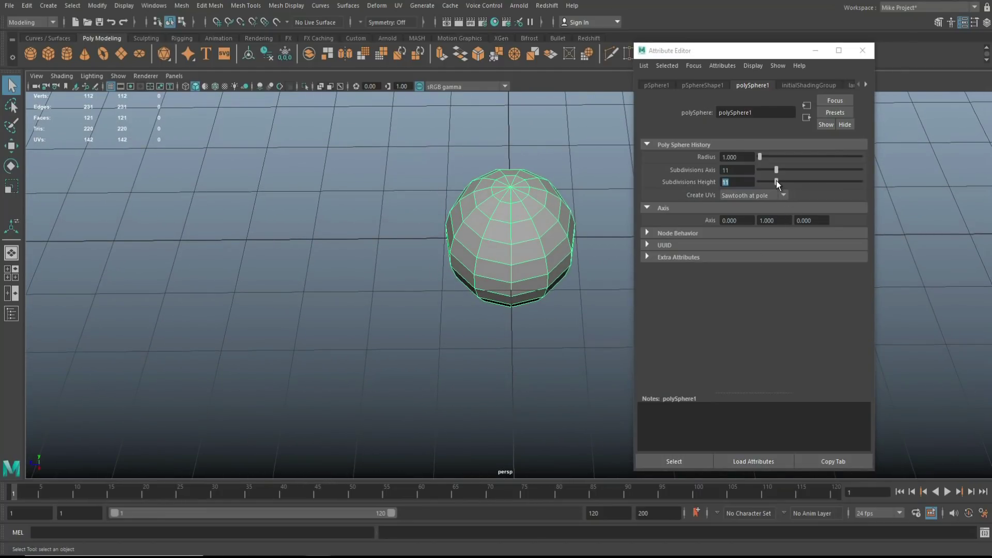
# Set the sphere's Subdivisions Axis to 20 and close its attribute settings.
pyautogui.moveTo(776, 181); pyautogui.dragTo(807, 172)
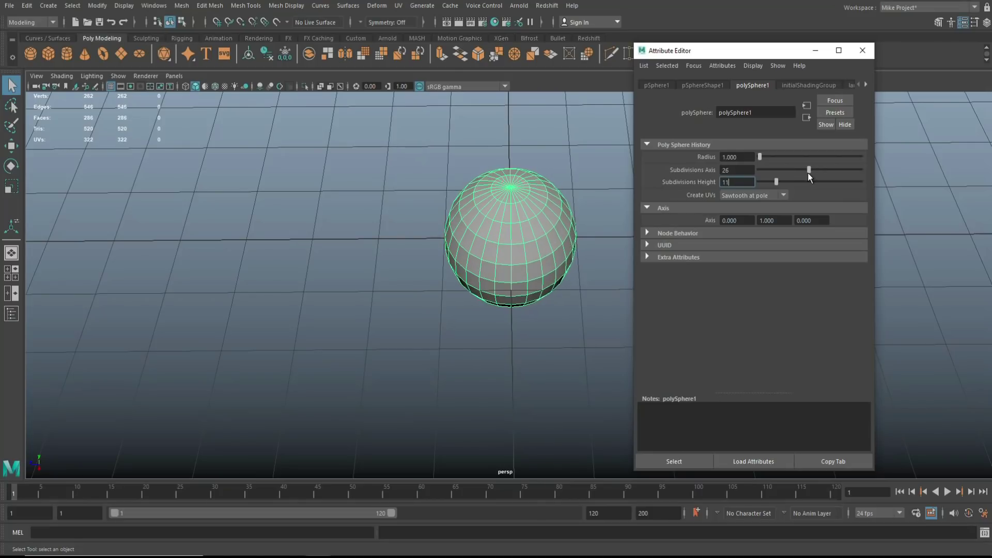
pyautogui.doubleClick(745, 170)
pyautogui.write('20')
pyautogui.press('Return')
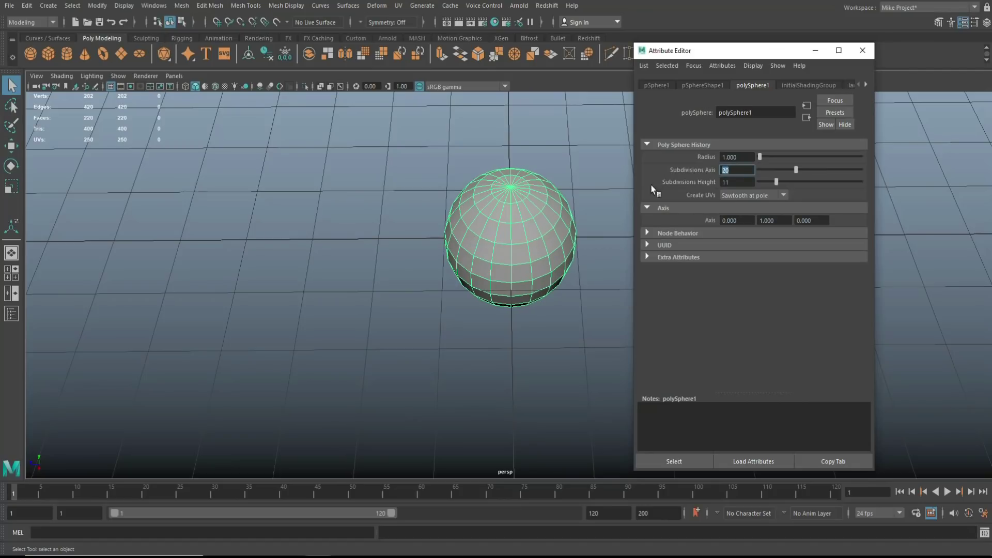
pyautogui.keyDown('alt'); pyautogui.moveTo(527, 321); pyautogui.dragTo(587, 295); pyautogui.keyUp('alt')
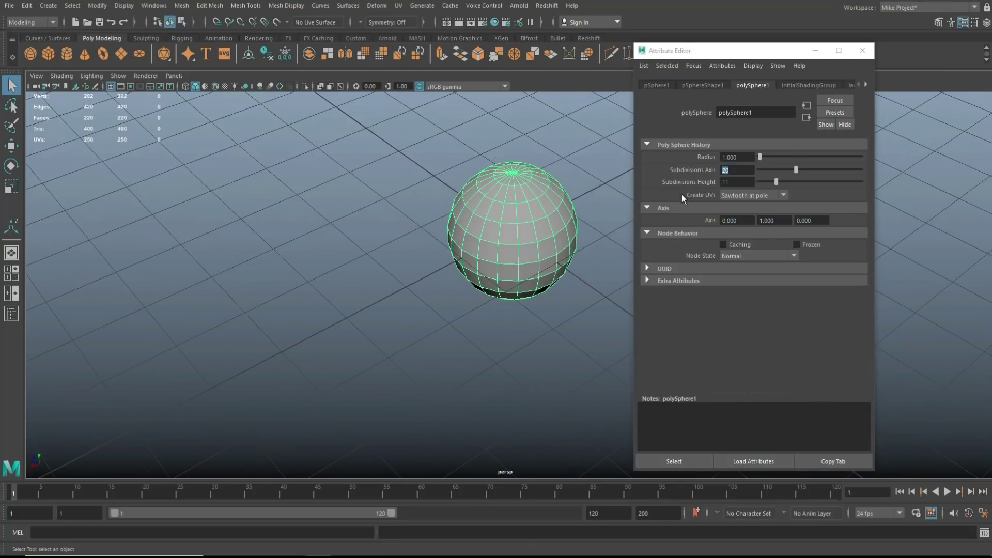
pyautogui.click(862, 50)
# In the front view, delete the two lowest and two highest rows of faces of the sphere.
pyautogui.press('space')
pyautogui.press('space')
pyautogui.moveTo(544, 265); pyautogui.dragTo(542, 304, button='right')
pyautogui.moveTo(370, 404); pyautogui.dragTo(621, 372)
pyautogui.press('Delete')
pyautogui.moveTo(371, 147); pyautogui.dragTo(631, 203)
pyautogui.press('Delete')
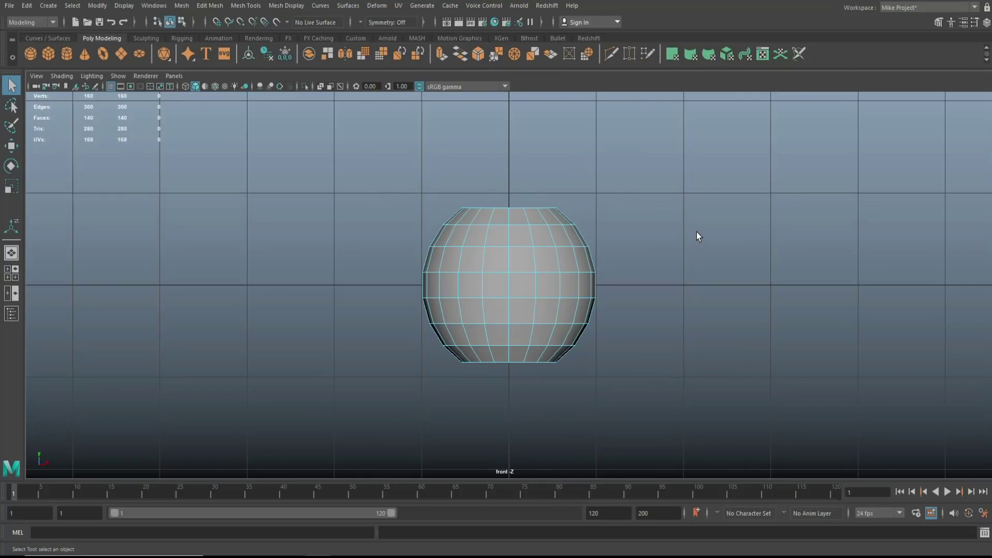
# Extrude the border edge loop of the sphere's bottom opening straight down into a short vertical collar.
pyautogui.click(8, 269)
pyautogui.press('space')
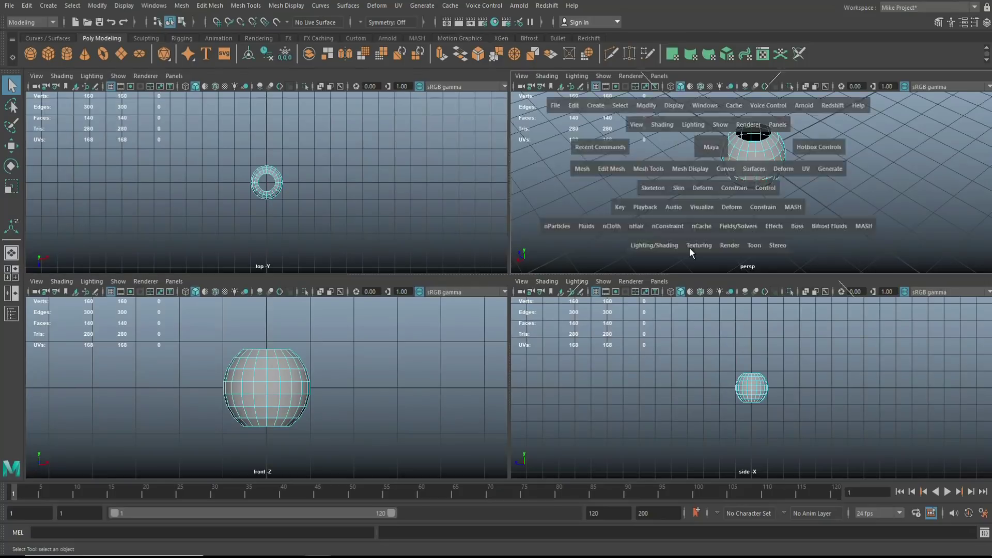
pyautogui.keyDown('alt'); pyautogui.moveTo(659, 362); pyautogui.dragTo(594, 310); pyautogui.keyUp('alt')
pyautogui.rightClick(524, 225)
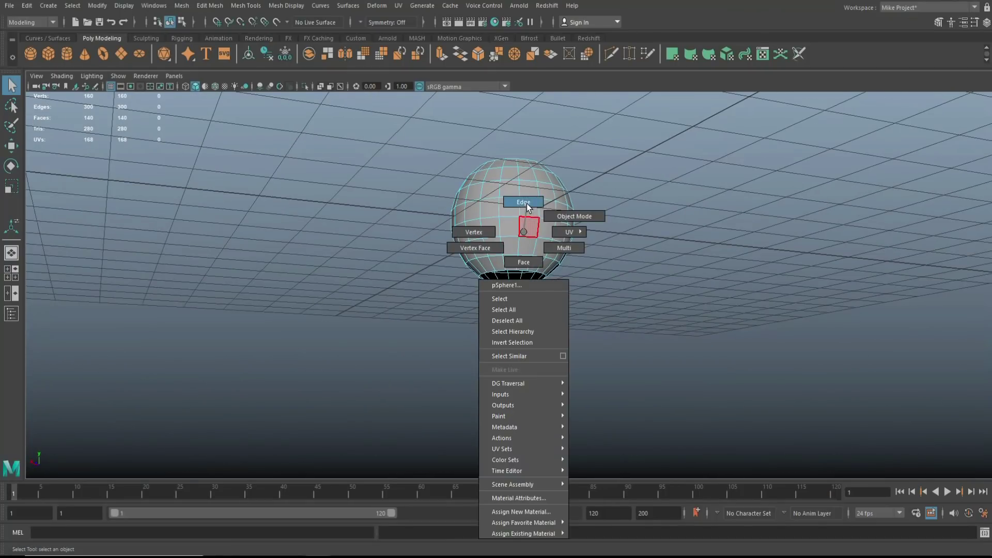
pyautogui.click(523, 203)
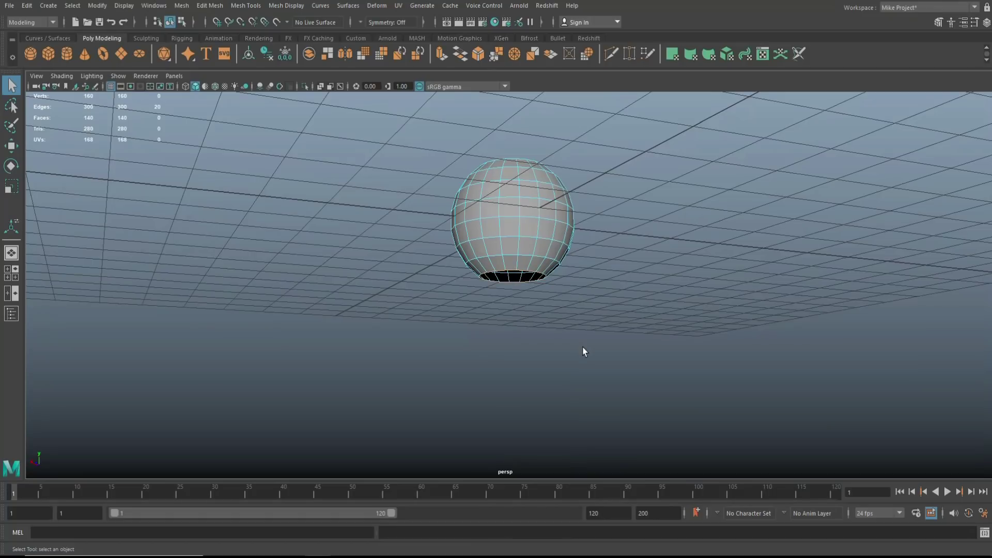
pyautogui.scroll(3, 582, 351)
pyautogui.hotkey('ctrl', 'e')
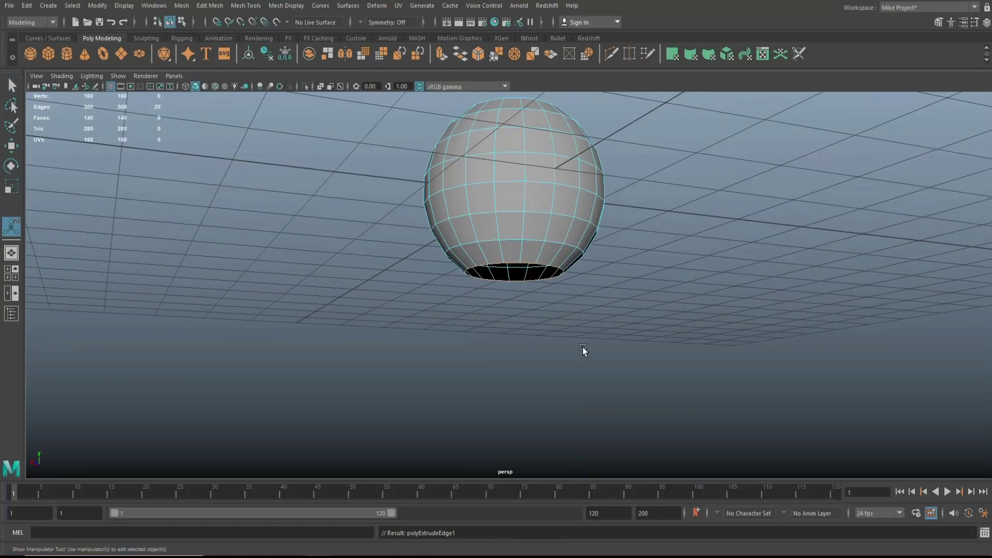
pyautogui.press('w')
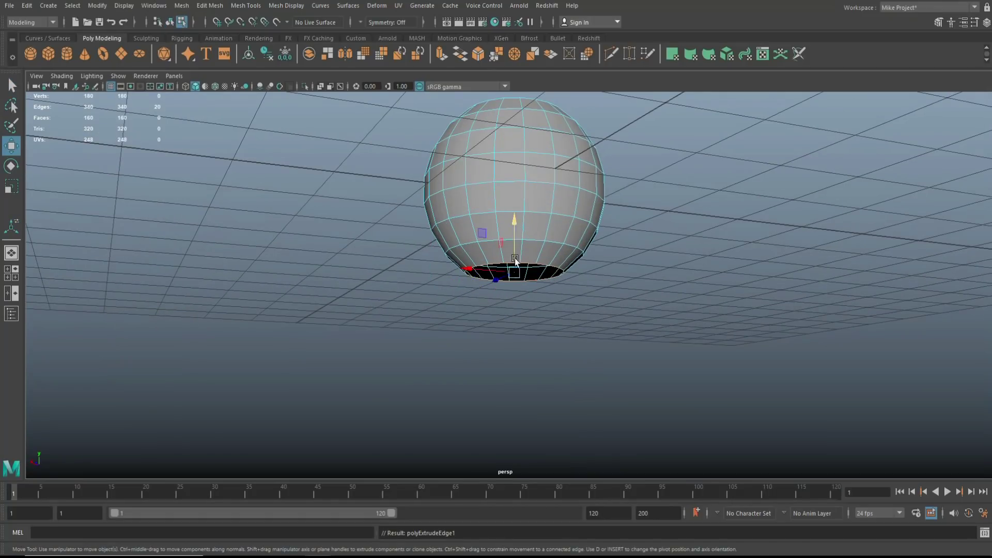
pyautogui.moveTo(513, 222); pyautogui.dragTo(513, 239)
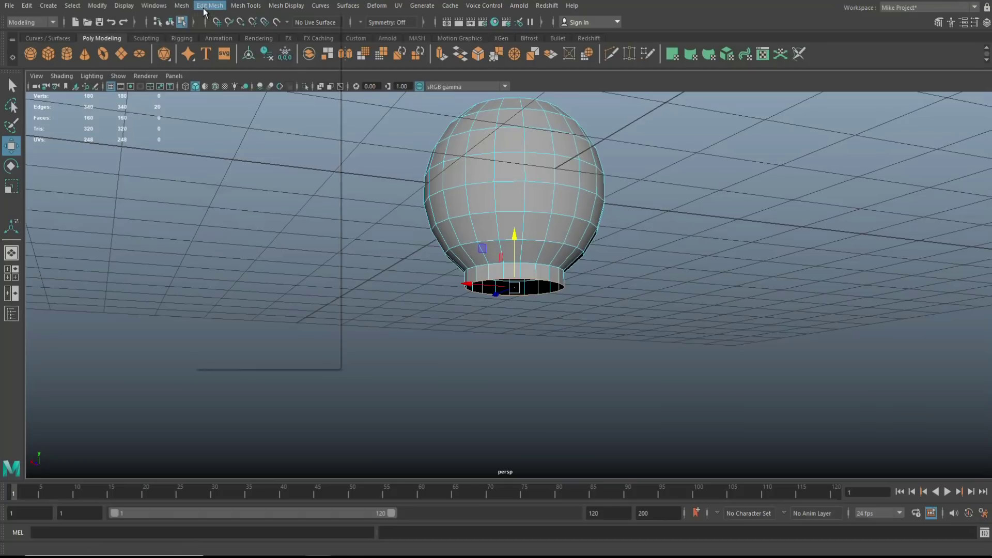
# Fill the hole under the bottom collar and poke the resulting cap face into triangles.
pyautogui.click(210, 5)
pyautogui.moveTo(181, 6)
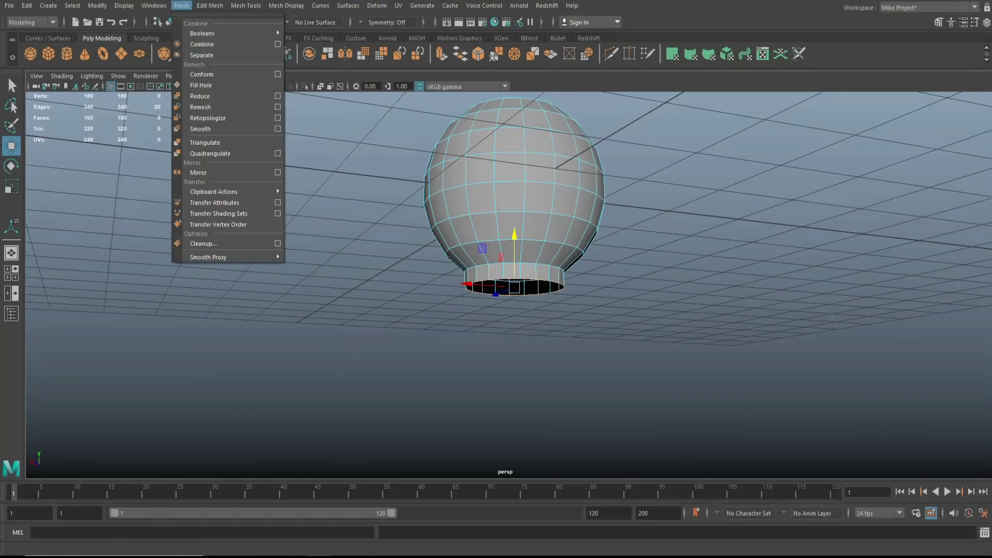
pyautogui.click(221, 86)
pyautogui.keyDown('alt'); pyautogui.moveTo(534, 367); pyautogui.dragTo(525, 315); pyautogui.keyUp('alt')
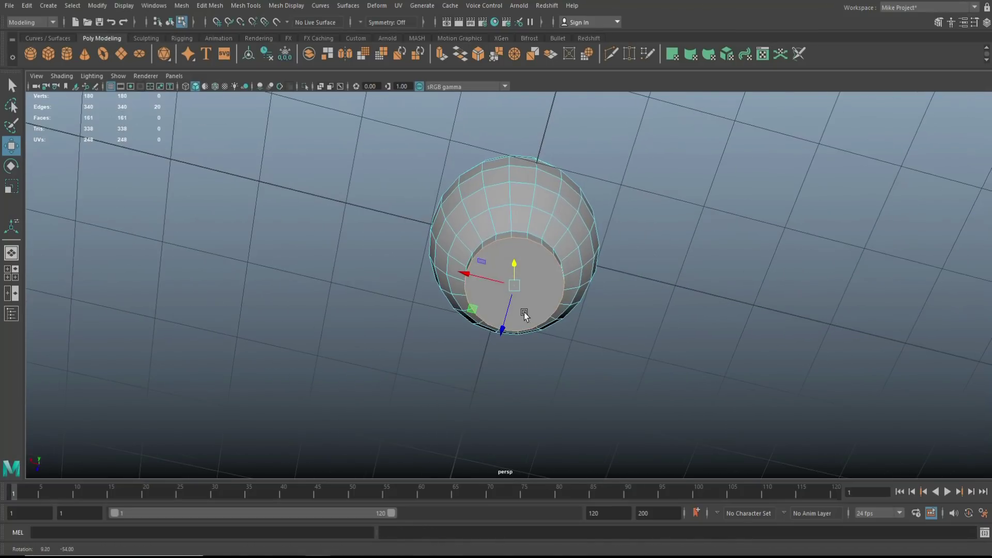
pyautogui.moveTo(547, 268); pyautogui.dragTo(543, 293, button='right')
pyautogui.click(539, 283)
pyautogui.click(209, 5)
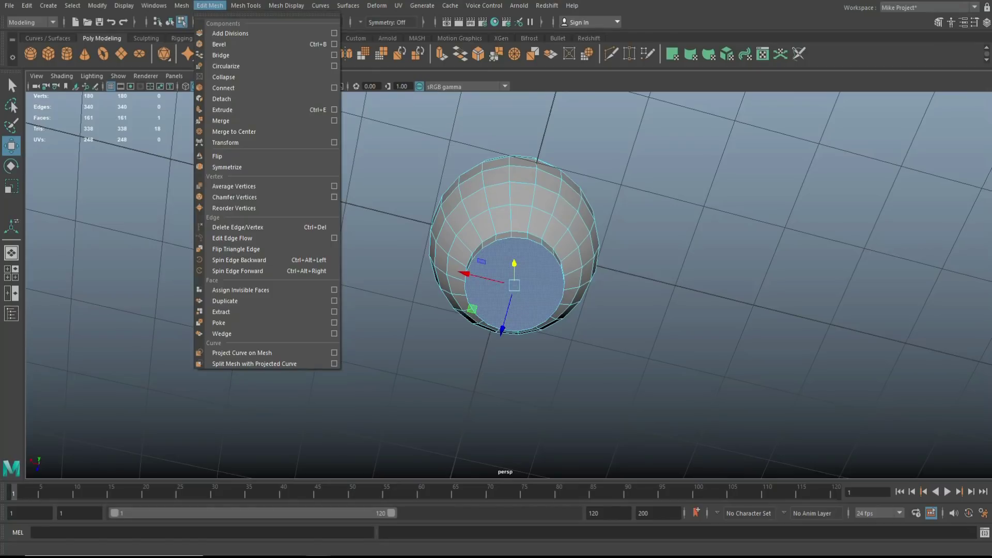
pyautogui.click(227, 323)
# Insert two evenly spaced edge loops around the bottom collar using the Multiple edge loops option of the Insert Edge Loop Tool.
pyautogui.keyDown('alt'); pyautogui.moveTo(796, 322); pyautogui.dragTo(739, 389); pyautogui.keyUp('alt')
pyautogui.hotkey('ctrl', 'e')
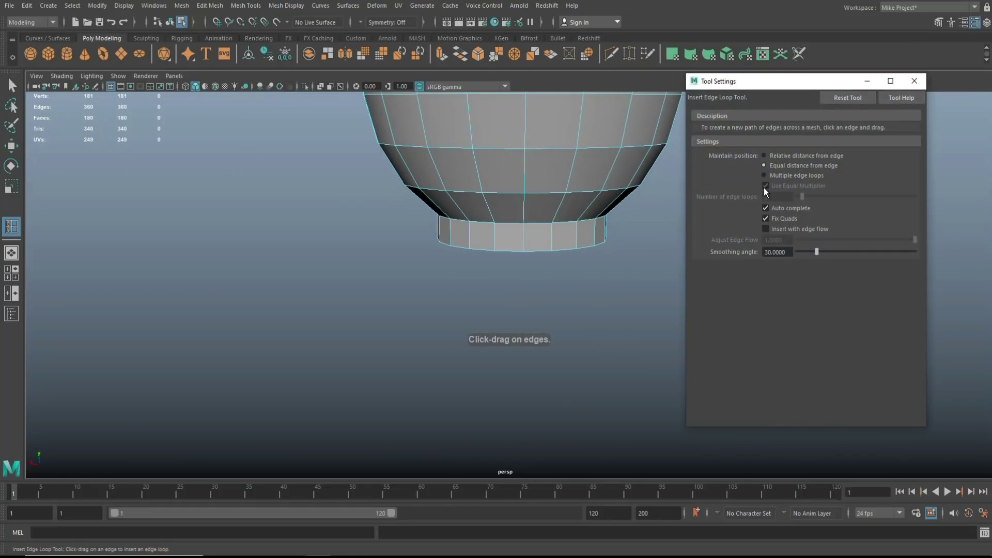
pyautogui.click(765, 176)
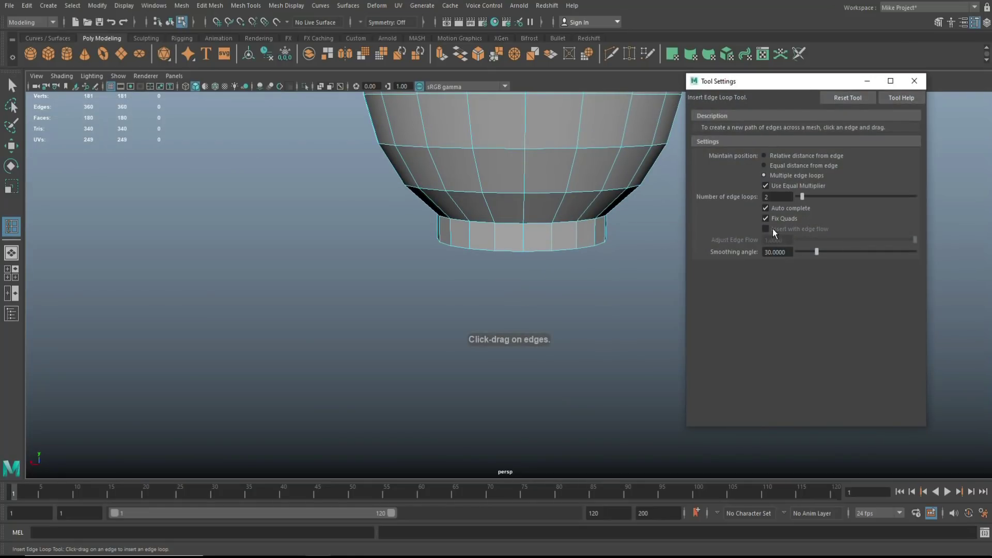
pyautogui.click(552, 240)
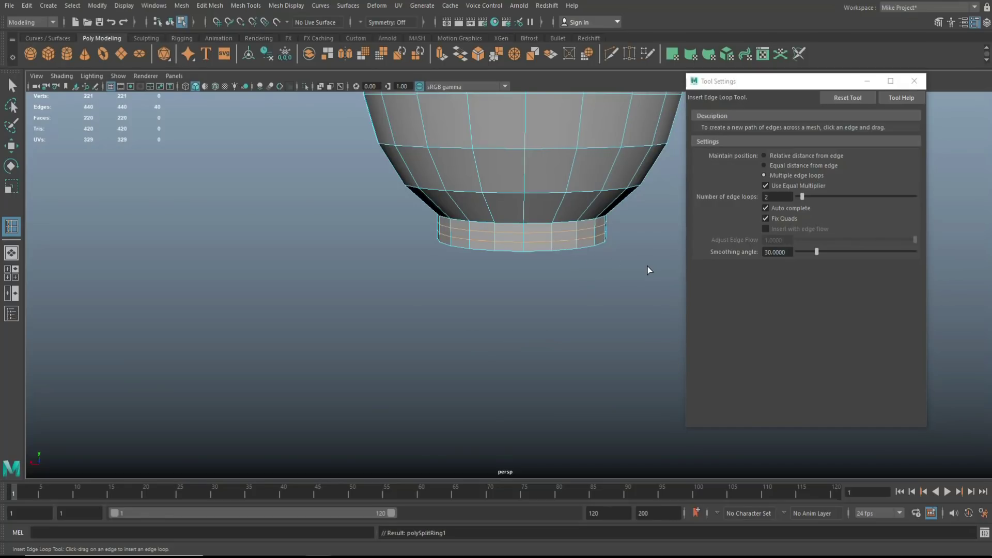
pyautogui.press('q')
pyautogui.click(914, 81)
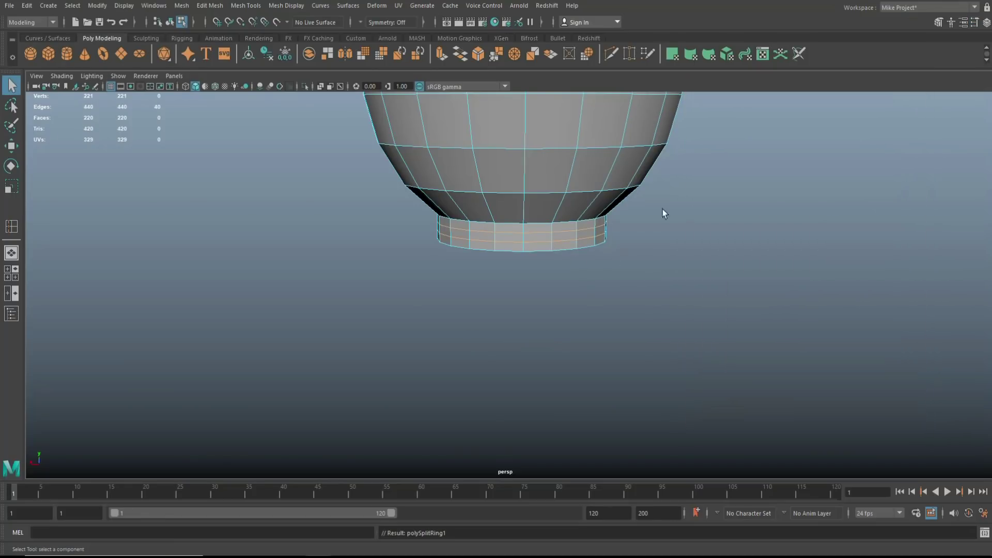
# Extrude the middle ring of faces around the bottom collar outward with a Thickness of 0.05.
pyautogui.rightClick(540, 237)
pyautogui.click(537, 266)
pyautogui.click(540, 241)
pyautogui.keyDown('shift'); pyautogui.doubleClick(510, 237); pyautogui.keyUp('shift')
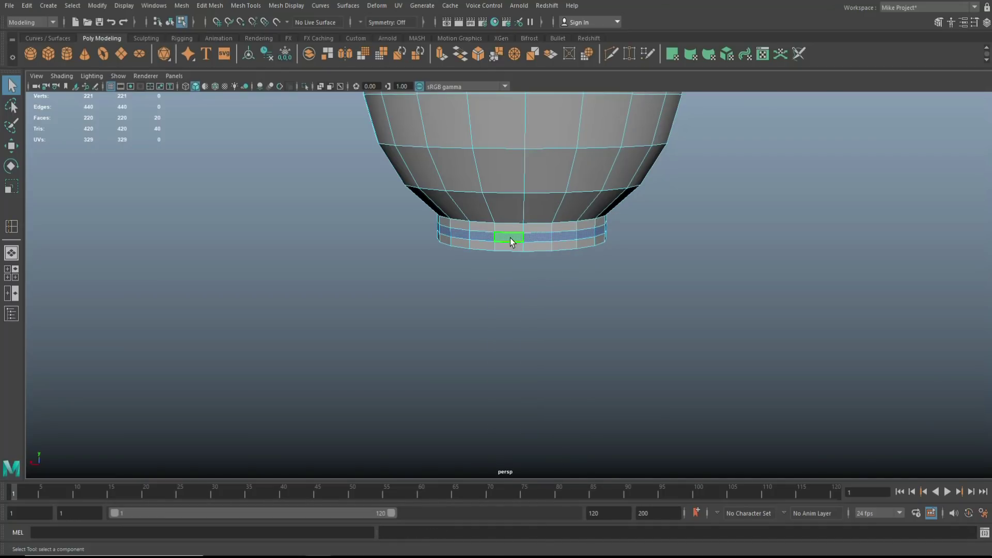
pyautogui.hotkey('ctrl', 'e')
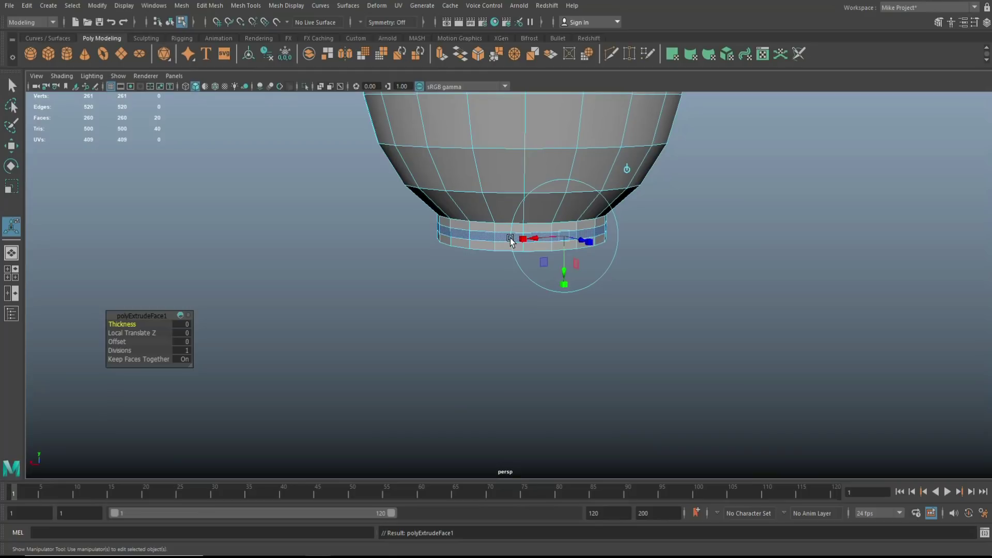
pyautogui.click(182, 324)
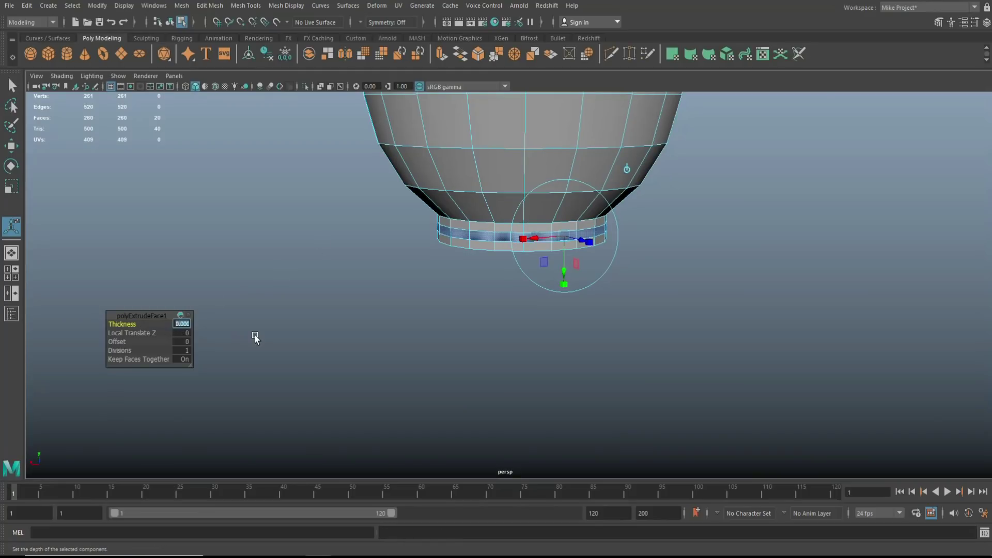
pyautogui.write('0.05')
pyautogui.press('Return')
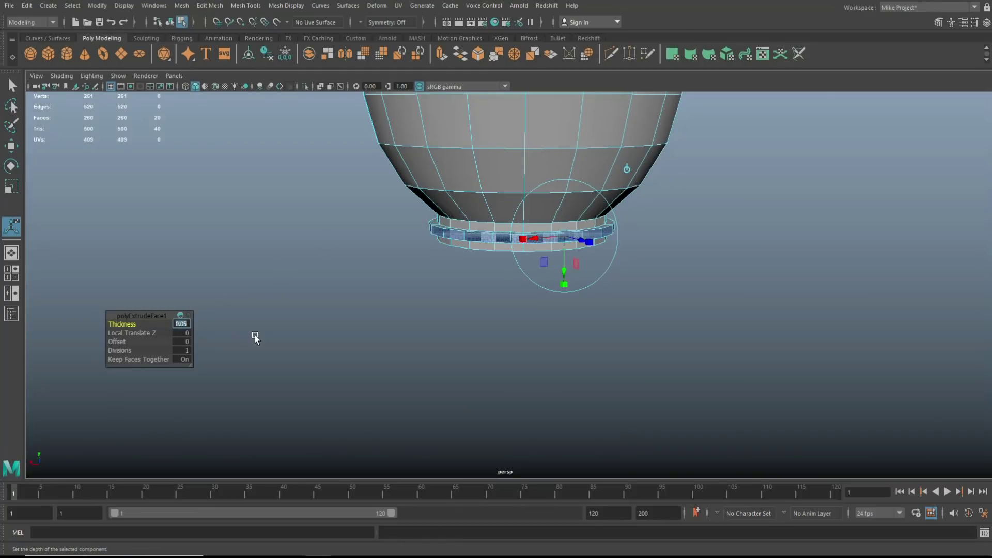
# Inspect the base in object mode with smooth mesh preview, and return the mesh to its unsmoothed display.
pyautogui.moveTo(551, 120); pyautogui.dragTo(593, 112, button='right')
pyautogui.press('3')
pyautogui.click(740, 245)
pyautogui.moveTo(748, 240)
pyautogui.keyDown('alt'); pyautogui.mouseDown()
pyautogui.moveTo(733, 279)
pyautogui.moveTo(756, 246)
pyautogui.moveTo(744, 244)
pyautogui.mouseUp(); pyautogui.keyUp('alt')
pyautogui.scroll(4, 712, 287)
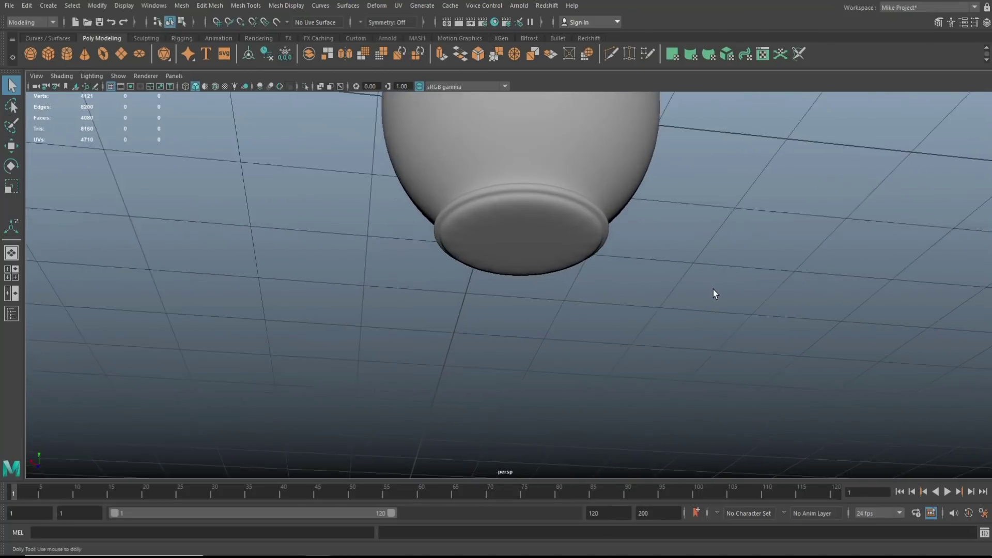
pyautogui.click(543, 243)
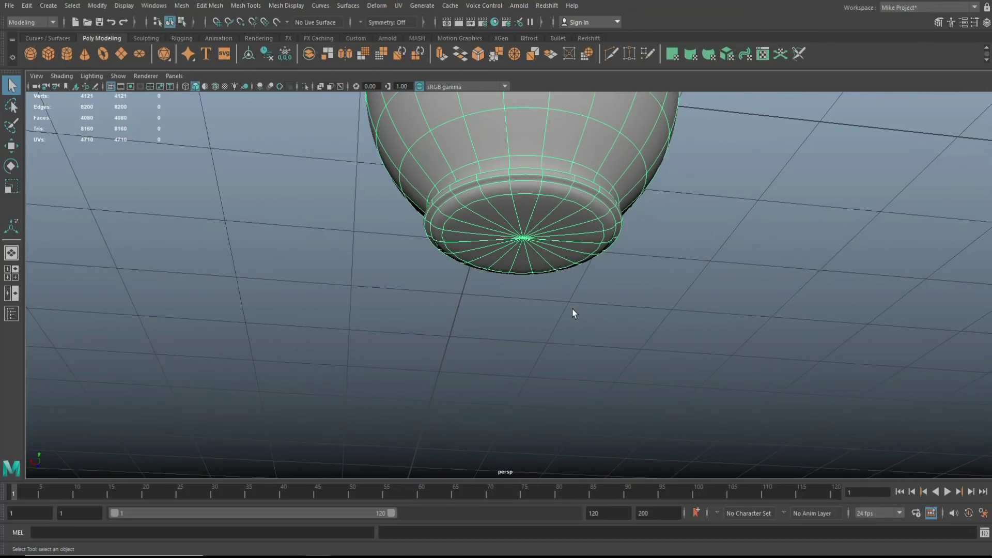
pyautogui.press('1')
# Bevel the edge loop around the rim of the bottom cap with 2 segments.
pyautogui.scroll(2, 521, 272)
pyautogui.rightClick(484, 163)
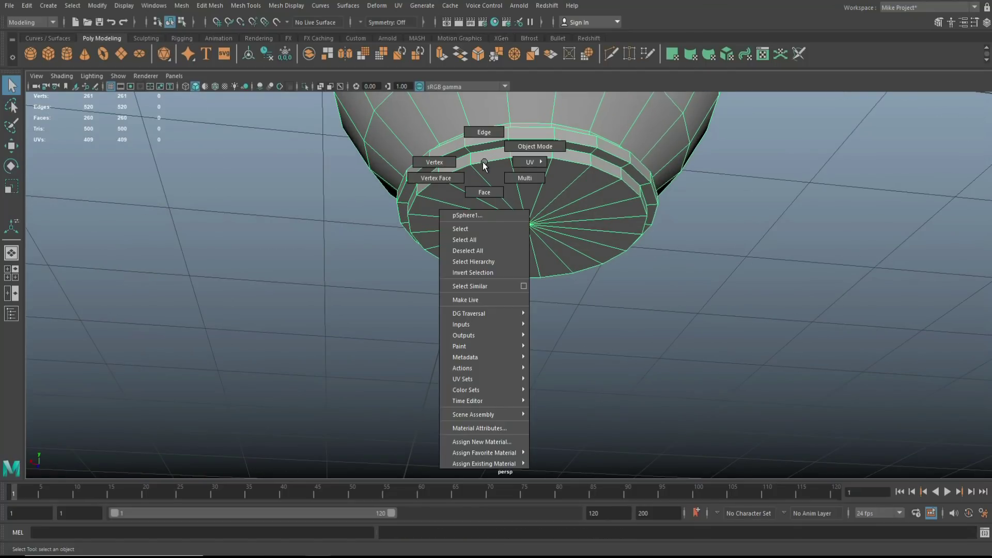
pyautogui.click(484, 132)
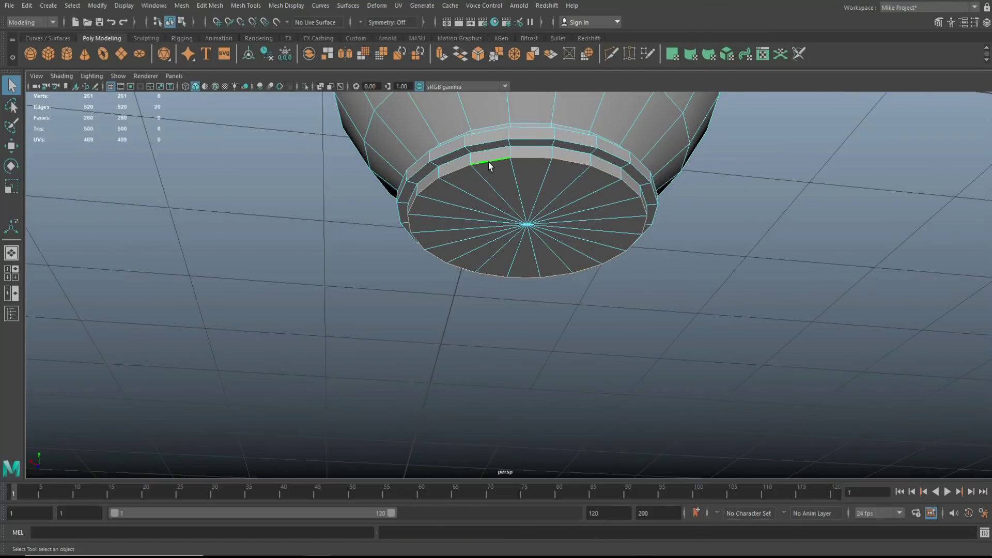
pyautogui.hotkey('ctrl', 'b')
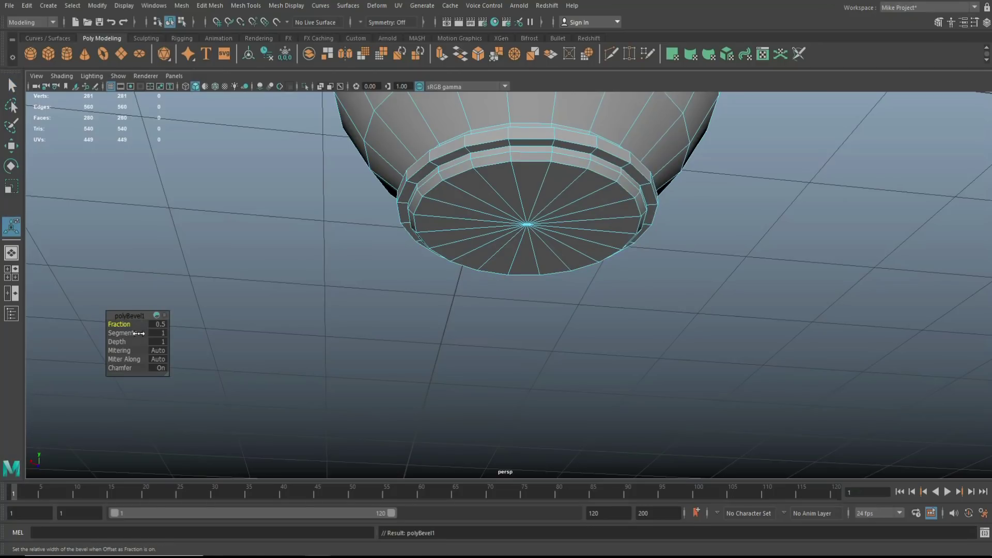
pyautogui.moveTo(134, 332); pyautogui.dragTo(138, 332)
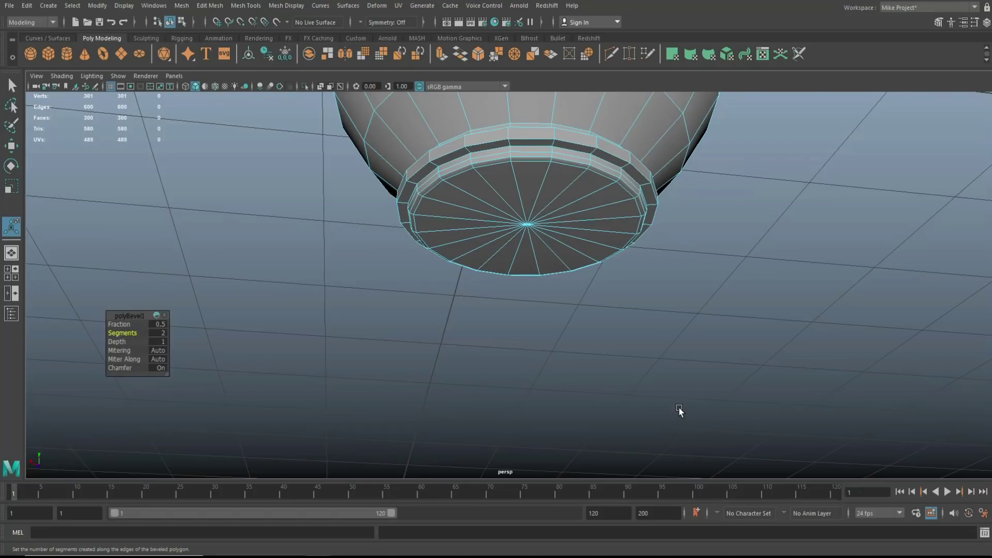
# Extrude all the triangular faces of the bottom cap inward with an Offset of 0.1.
pyautogui.keyDown('alt'); pyautogui.moveTo(679, 411); pyautogui.dragTo(672, 377); pyautogui.keyUp('alt')
pyautogui.moveTo(522, 251); pyautogui.dragTo(550, 252, button='right')
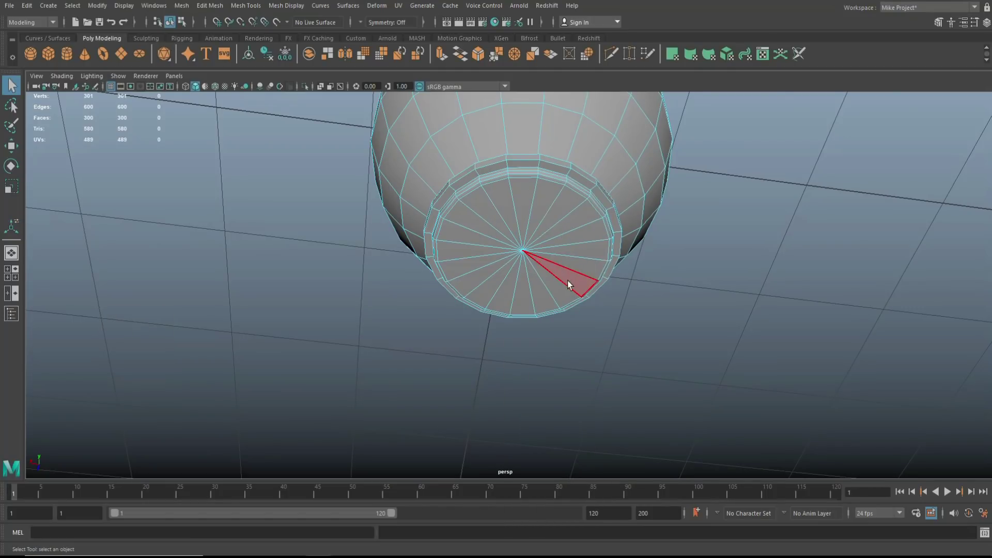
pyautogui.moveTo(572, 269)
pyautogui.mouseDown()
pyautogui.moveTo(550, 276)
pyautogui.moveTo(564, 261)
pyautogui.moveTo(543, 213)
pyautogui.moveTo(496, 244)
pyautogui.moveTo(505, 269)
pyautogui.moveTo(531, 276)
pyautogui.mouseUp()
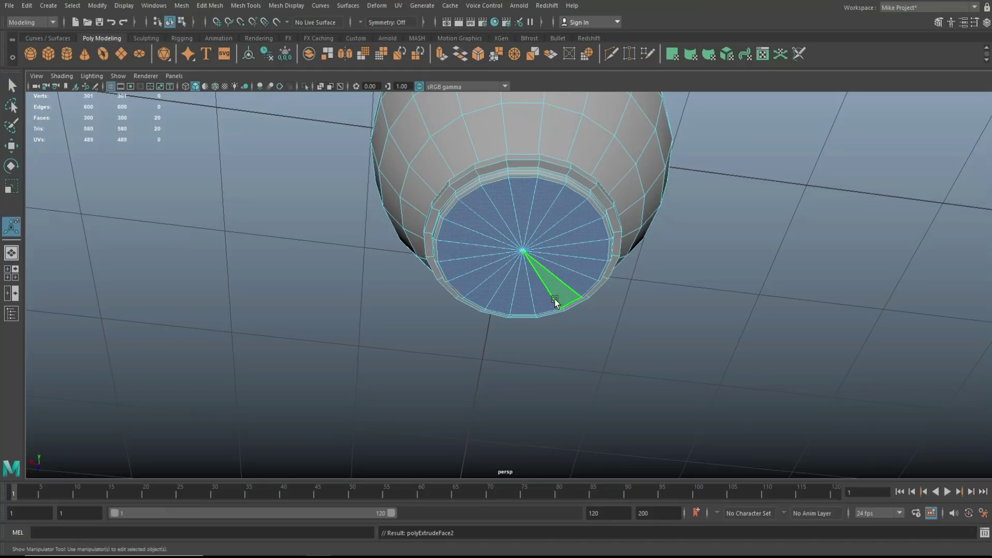
pyautogui.hotkey('ctrl', 'e')
pyautogui.click(113, 342)
pyautogui.moveTo(113, 341); pyautogui.dragTo(110, 341)
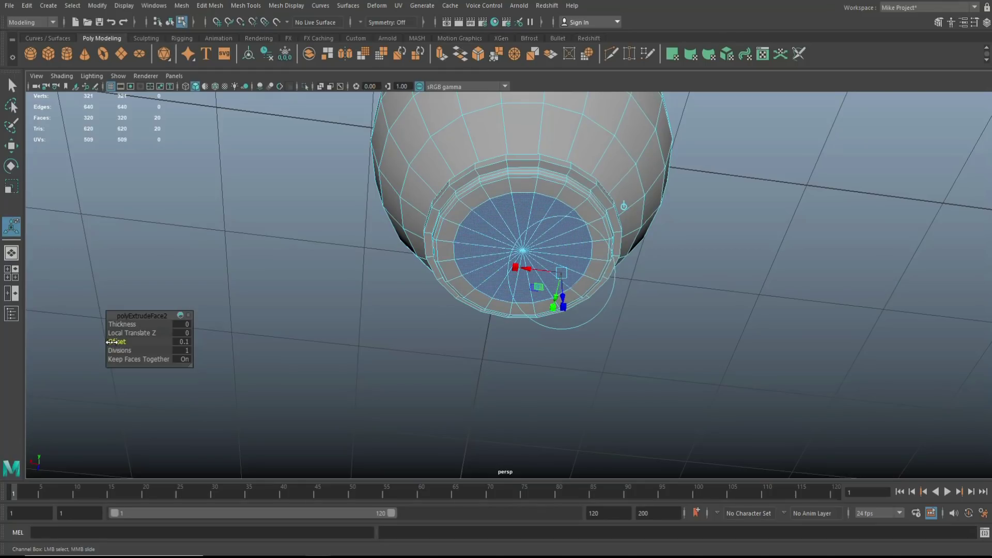
pyautogui.click(297, 365)
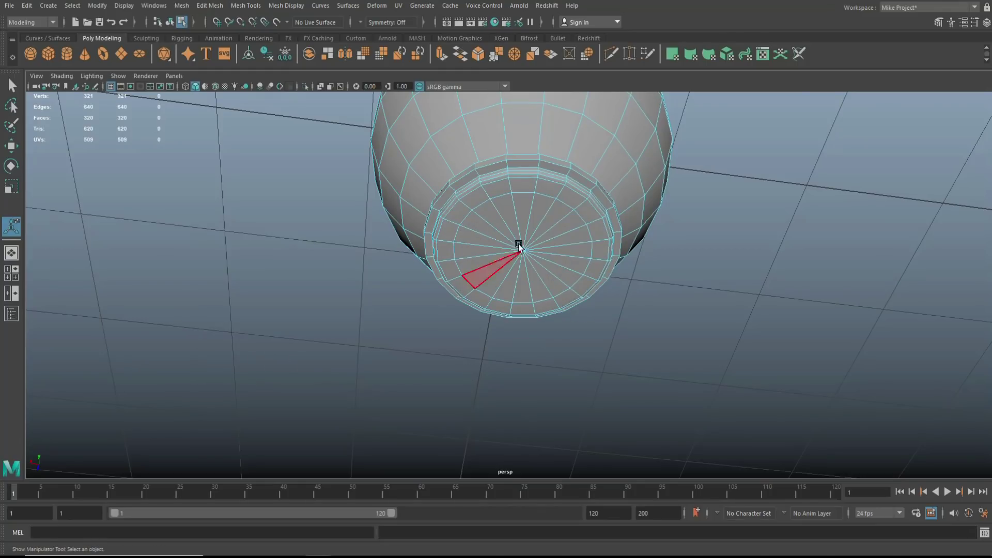
# Inspect the whole body in object mode with smooth mesh preview, and return it to the unsmoothed display.
pyautogui.moveTo(527, 126); pyautogui.dragTo(590, 119, button='right')
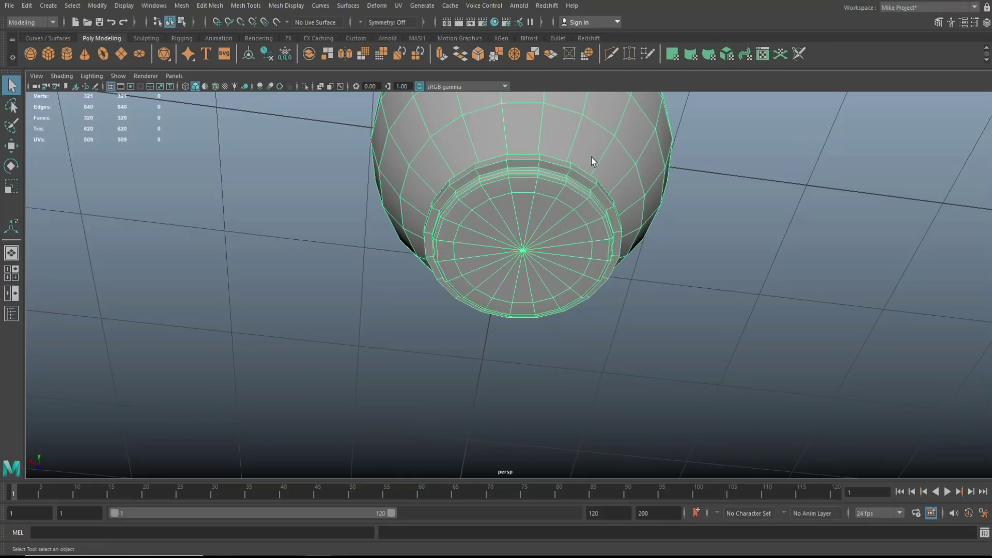
pyautogui.press('3')
pyautogui.click(726, 256)
pyautogui.keyDown('alt'); pyautogui.moveTo(709, 270); pyautogui.dragTo(684, 327); pyautogui.keyUp('alt')
pyautogui.keyDown('alt'); pyautogui.moveTo(684, 327); pyautogui.dragTo(598, 417, button='middle'); pyautogui.keyUp('alt')
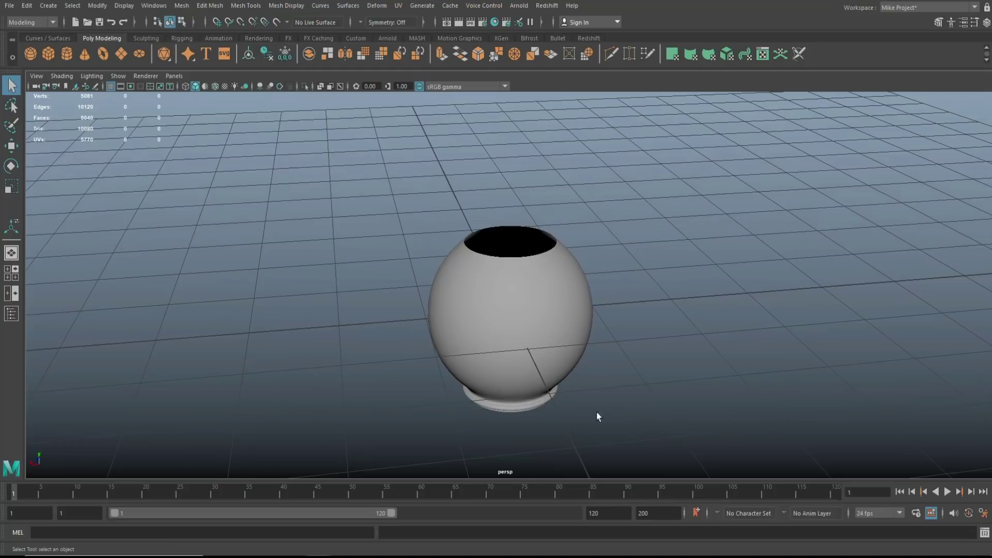
pyautogui.click(533, 316)
pyautogui.press('1')
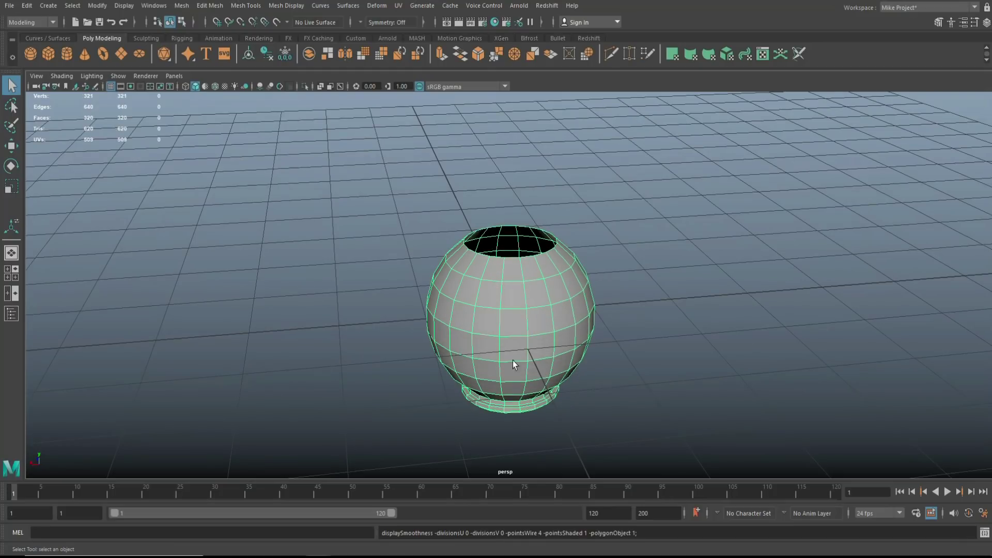
# Delete a two-by-two block of faces on the lower side of the body to make an opening.
pyautogui.keyDown('alt'); pyautogui.moveTo(380, 341); pyautogui.dragTo(499, 365); pyautogui.keyUp('alt')
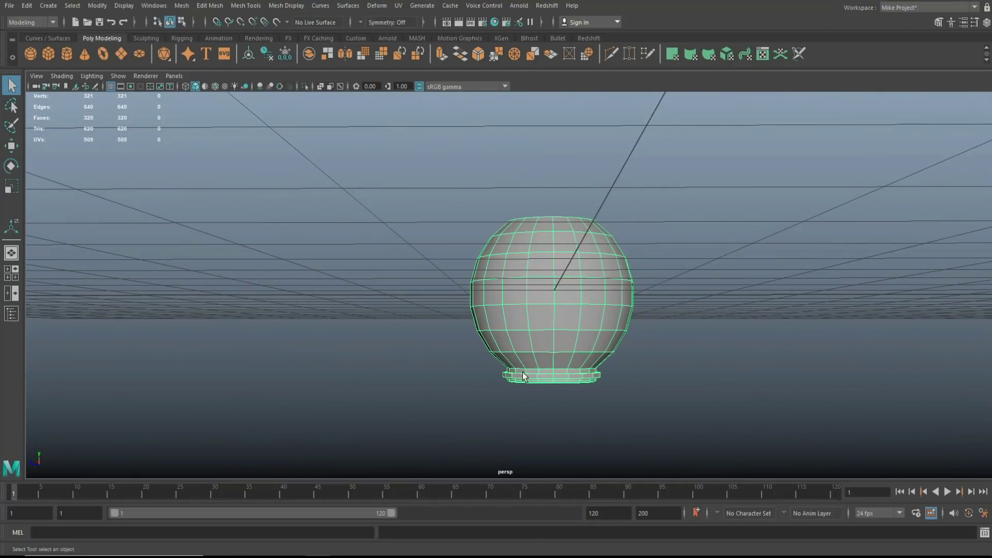
pyautogui.moveTo(556, 360); pyautogui.dragTo(566, 306, button='right')
pyautogui.click(554, 357)
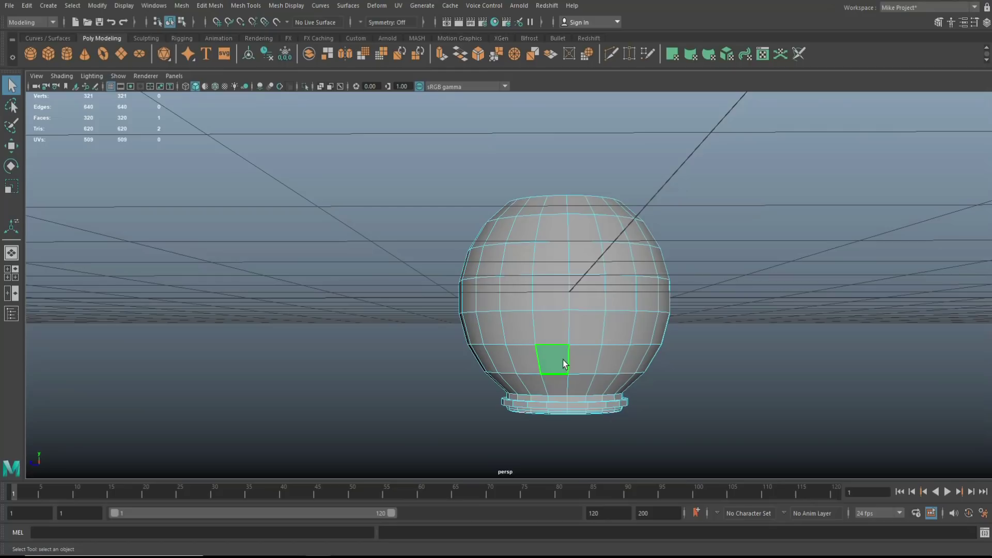
pyautogui.keyDown('shift'); pyautogui.click(577, 362); pyautogui.keyUp('shift')
pyautogui.keyDown('shift'); pyautogui.click(569, 336); pyautogui.keyUp('shift')
pyautogui.keyDown('shift'); pyautogui.click(566, 337); pyautogui.keyUp('shift')
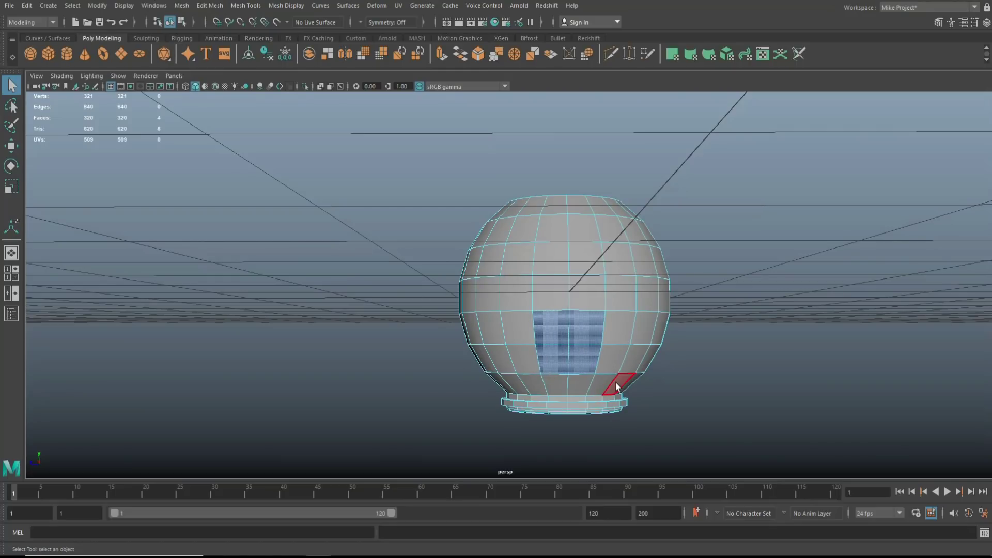
pyautogui.press('Delete')
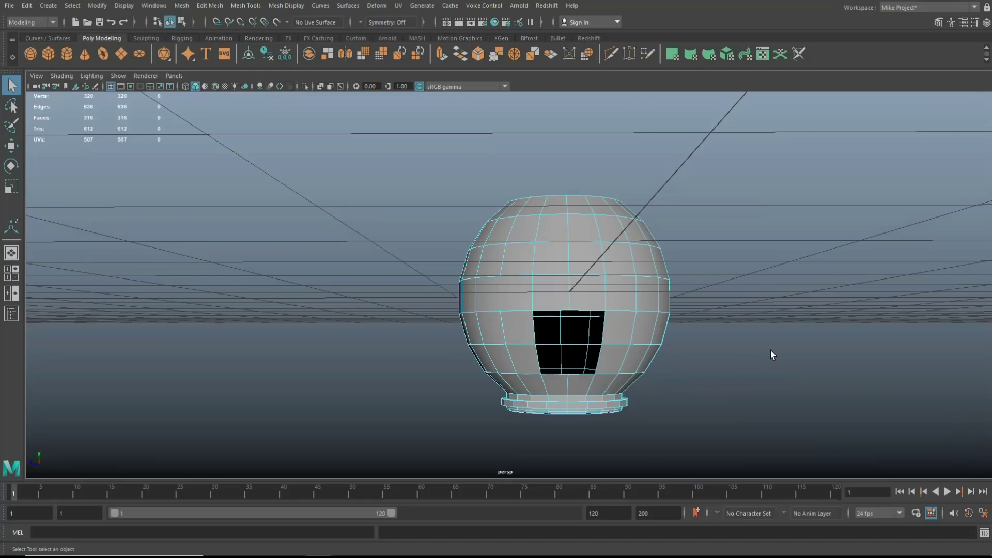
pyautogui.keyDown('alt'); pyautogui.moveTo(786, 344); pyautogui.dragTo(618, 366); pyautogui.keyUp('alt')
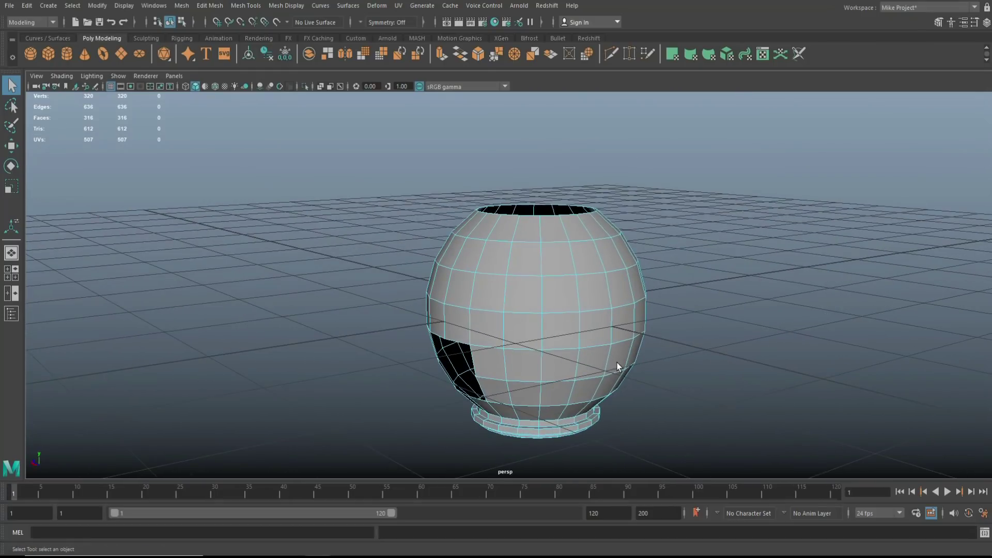
pyautogui.click(8, 270)
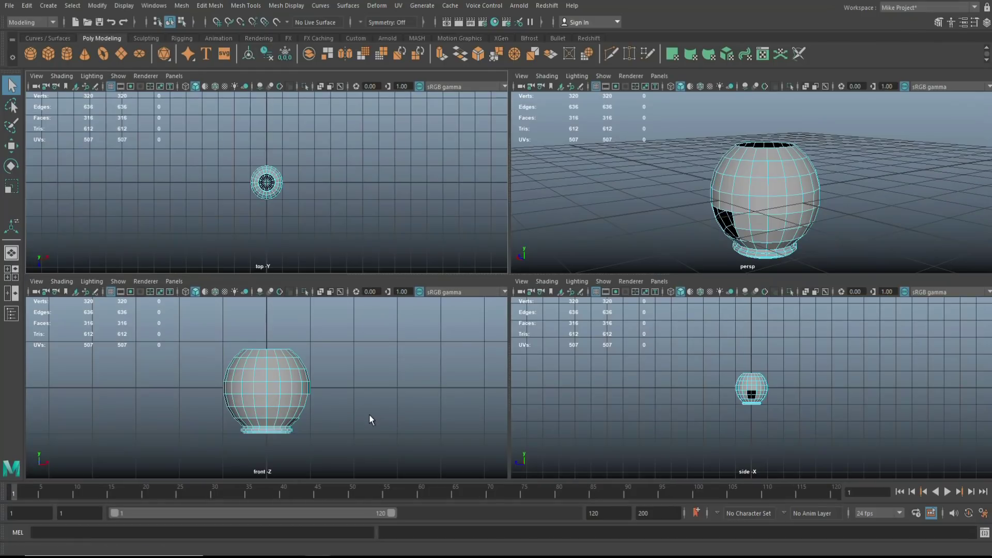
pyautogui.press('space')
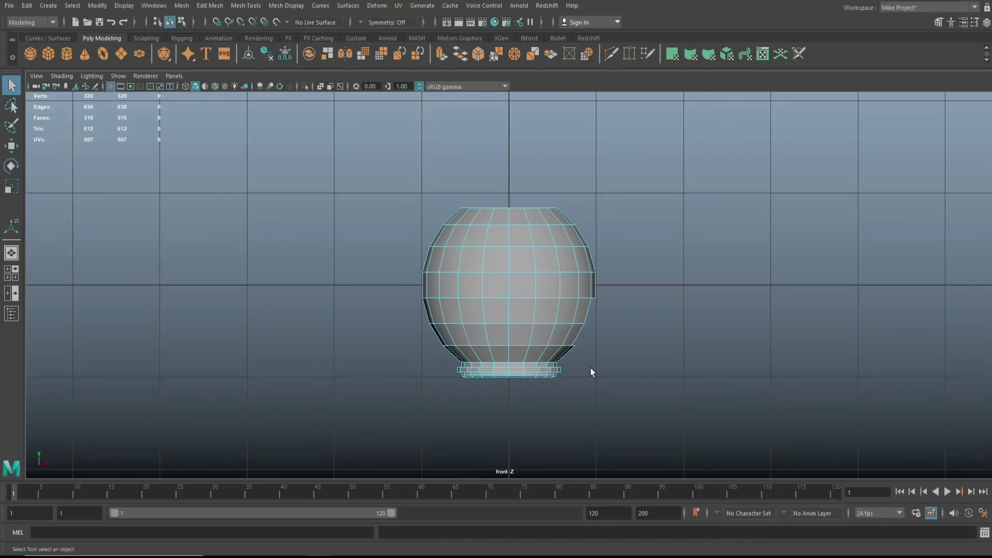
pyautogui.scroll(2, 607, 368)
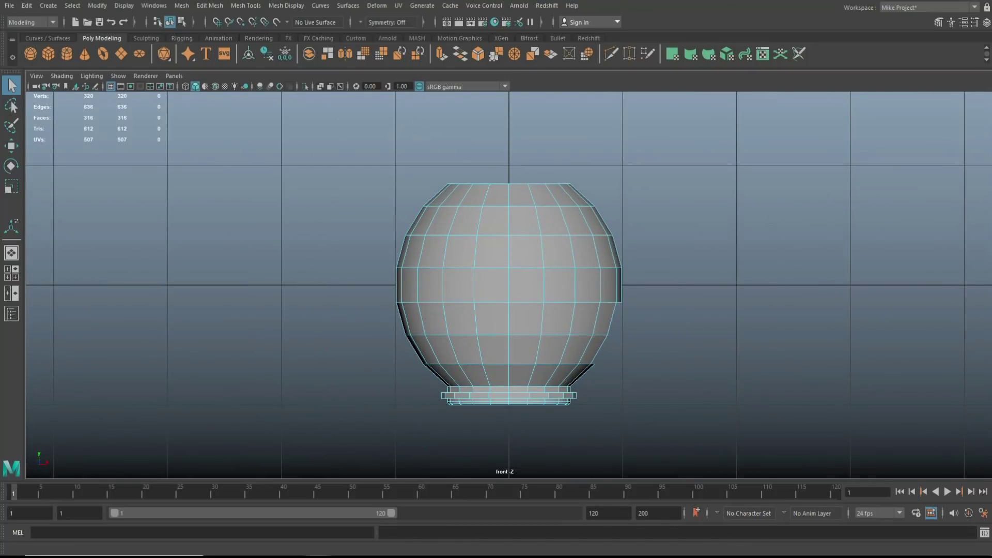
pyautogui.click(13, 274)
pyautogui.press('space')
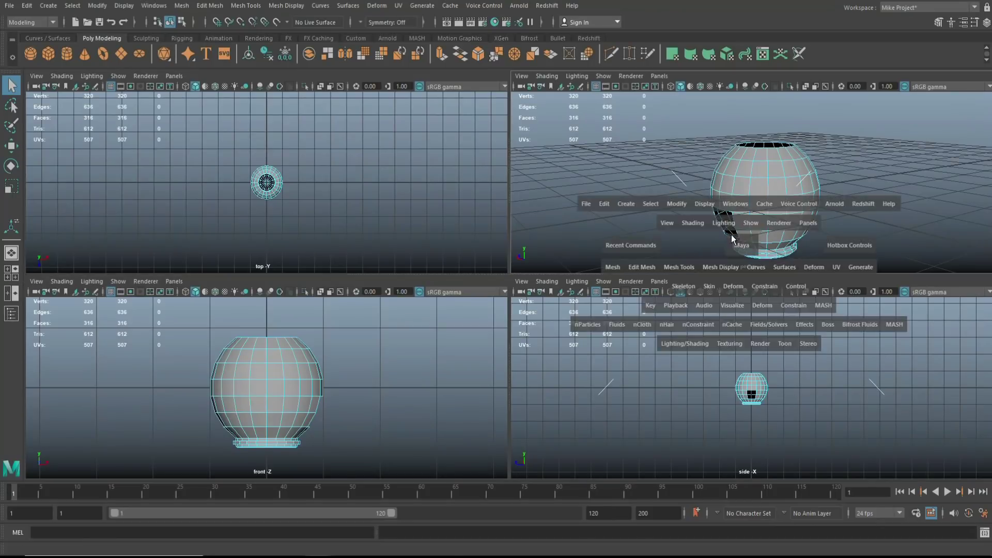
# Select the border edge loop of the side opening and show the front view in wireframe.
pyautogui.keyDown('alt'); pyautogui.moveTo(472, 387); pyautogui.dragTo(542, 372); pyautogui.keyUp('alt')
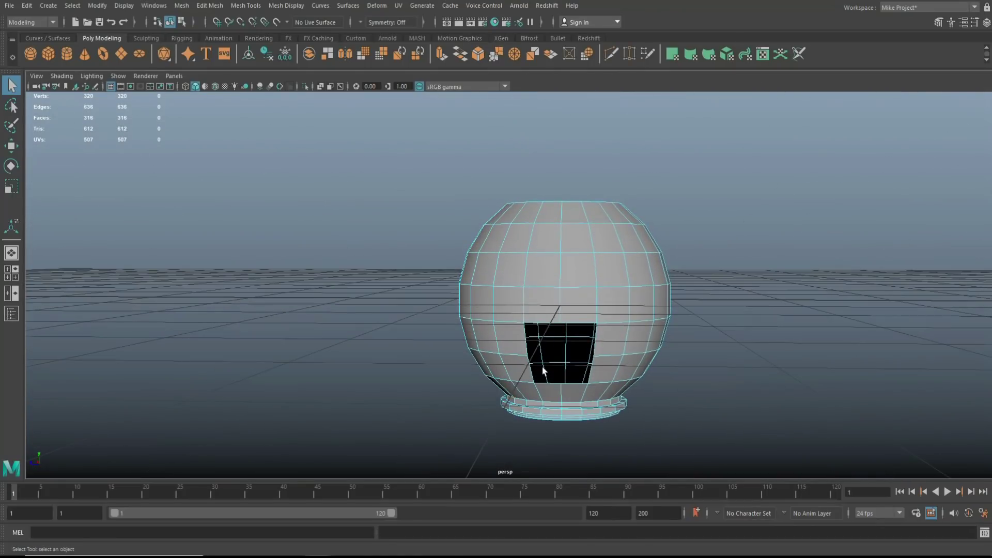
pyautogui.moveTo(555, 265); pyautogui.dragTo(556, 281, button='right')
pyautogui.moveTo(553, 236); pyautogui.dragTo(554, 236, button='right')
pyautogui.doubleClick(547, 323)
pyautogui.press('space')
pyautogui.press('space')
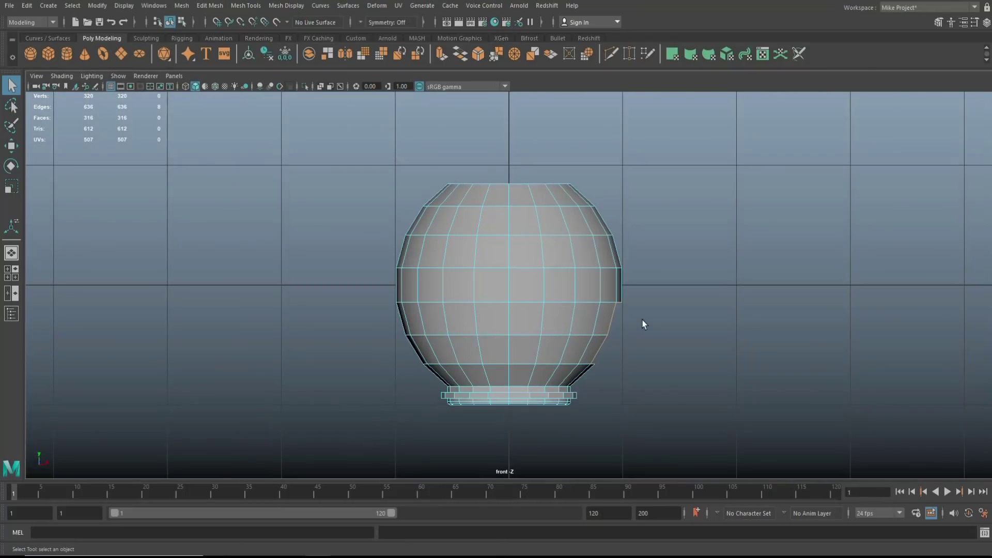
pyautogui.press('4')
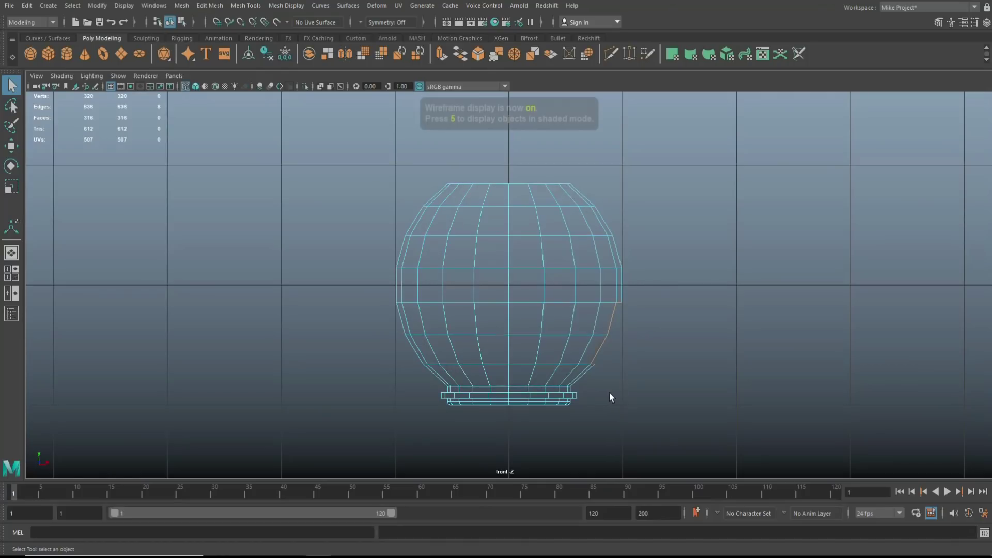
# Draw an S-shaped eight-point CV curve in the front view, running outward from the side opening and rising to a short horizontal end.
pyautogui.keyDown('alt'); pyautogui.moveTo(618, 404); pyautogui.dragTo(476, 418, button='middle'); pyautogui.keyUp('alt')
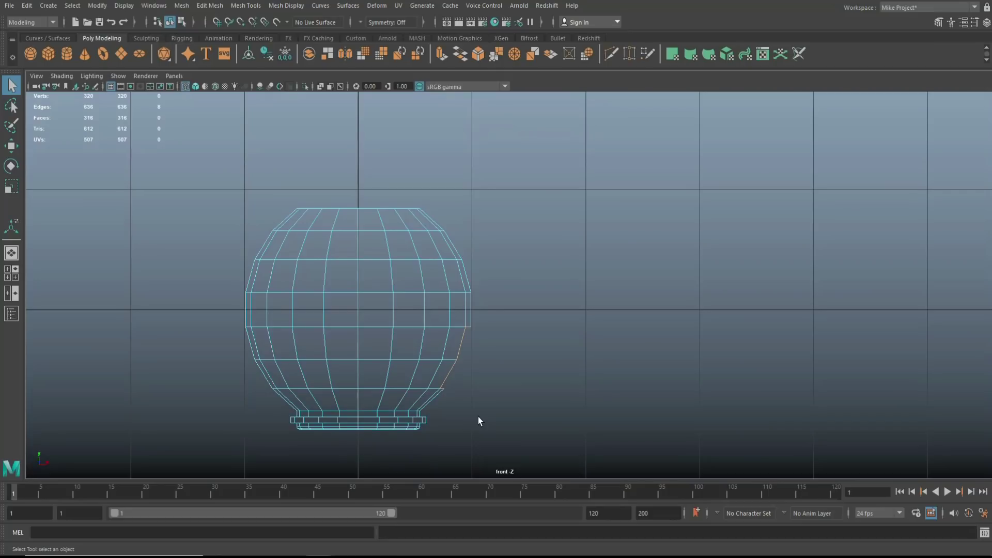
pyautogui.click(48, 6)
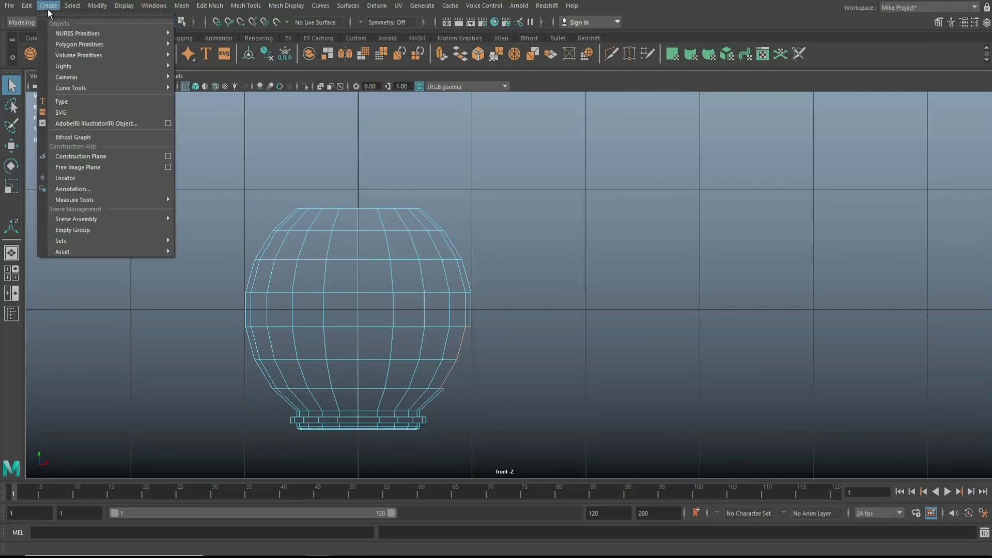
pyautogui.moveTo(89, 88)
pyautogui.click(222, 92)
pyautogui.scroll(3, 560, 395)
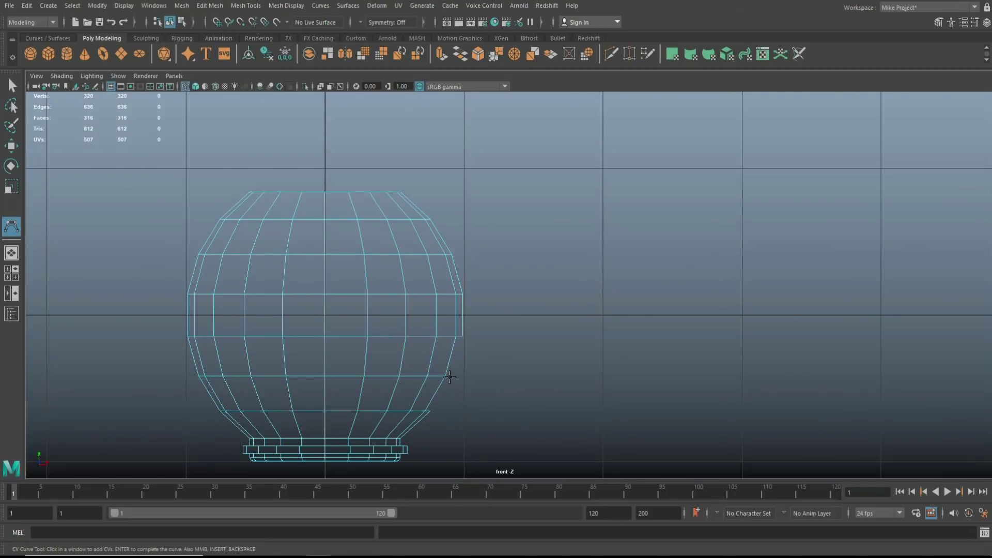
pyautogui.click(449, 377)
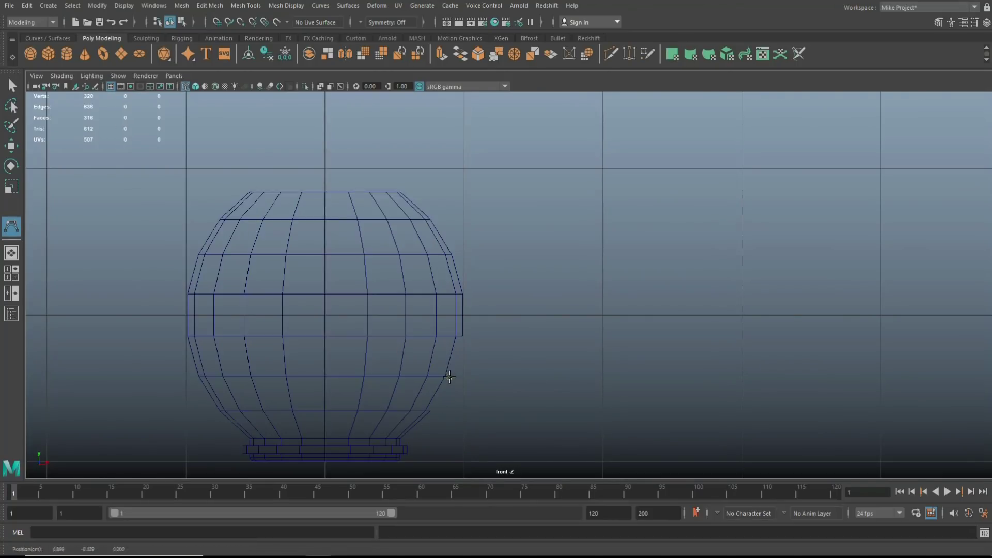
pyautogui.click(494, 379)
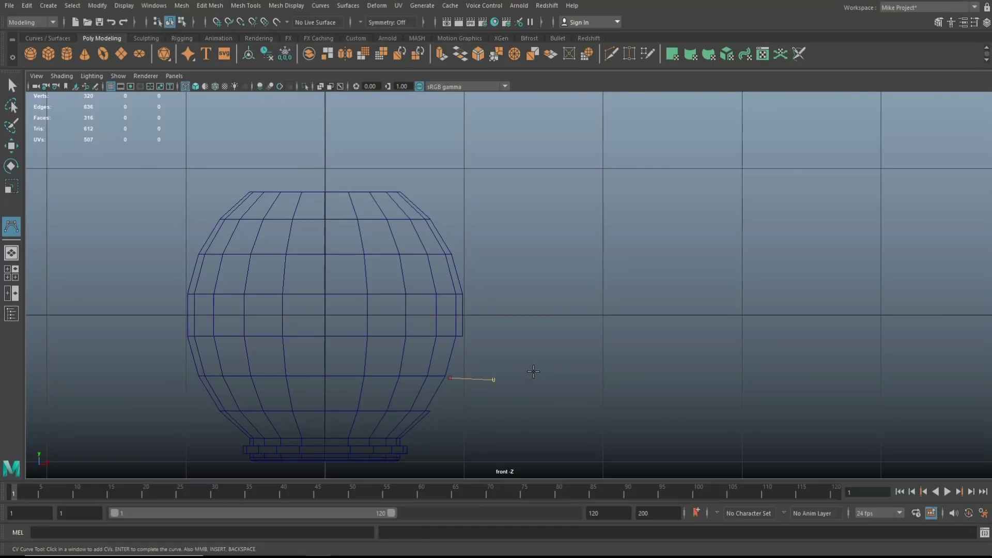
pyautogui.click(535, 371)
pyautogui.click(562, 339)
pyautogui.click(565, 279)
pyautogui.click(567, 242)
pyautogui.click(603, 226)
pyautogui.click(623, 228)
pyautogui.press('Return')
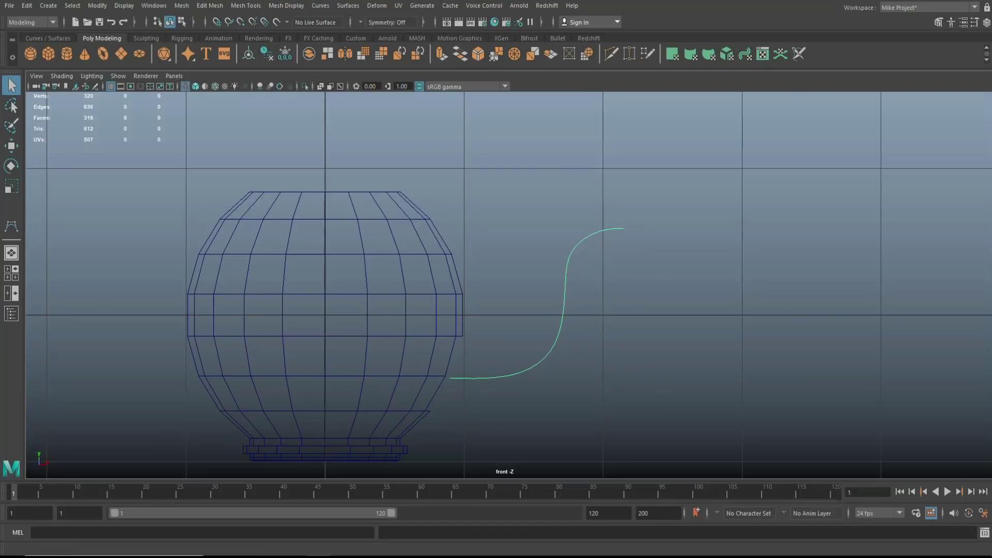
# Select the side opening's border edges together with the S-shaped curve in the perspective view, and undo the accidental curve extension.
pyautogui.click(12, 273)
pyautogui.press('space')
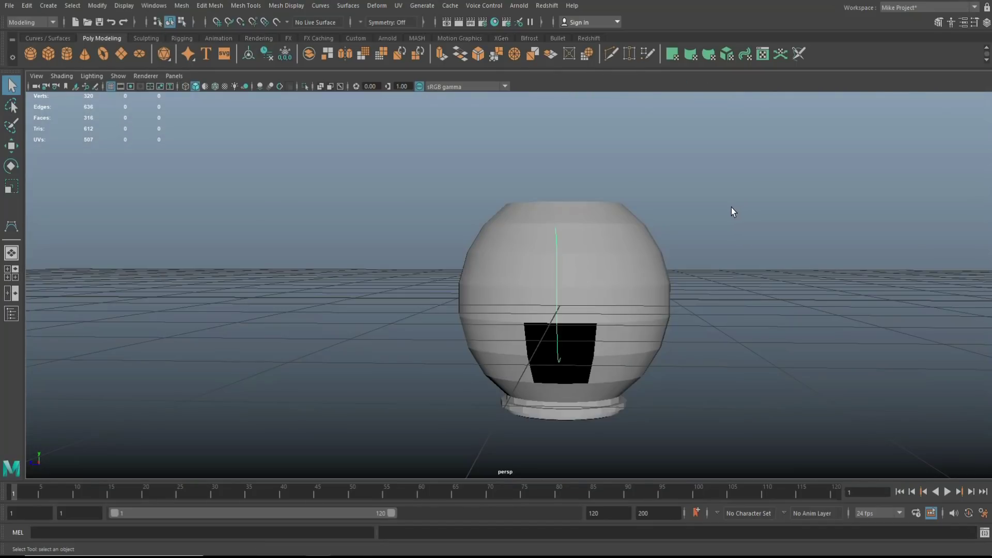
pyautogui.keyDown('alt'); pyautogui.moveTo(620, 264); pyautogui.dragTo(500, 244); pyautogui.keyUp('alt')
pyautogui.click(498, 235)
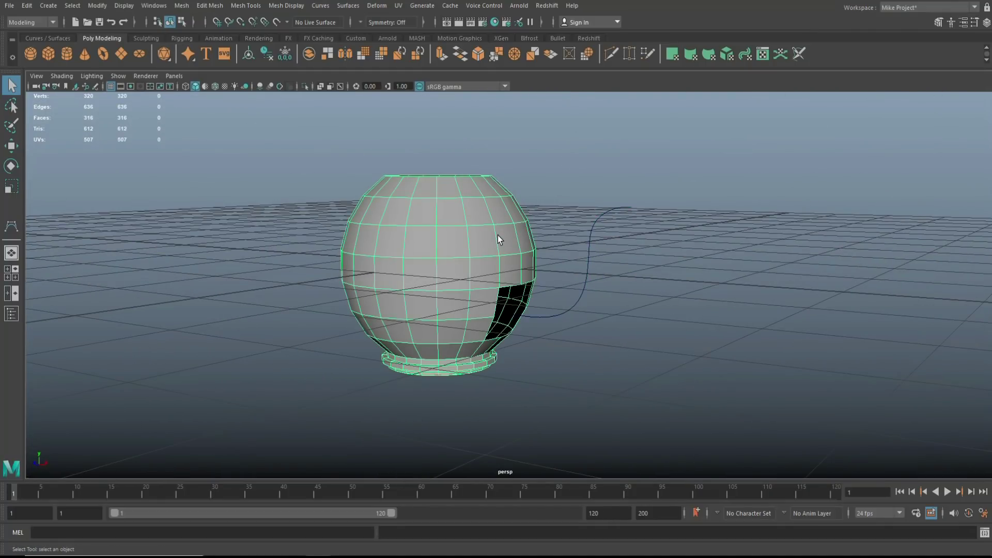
pyautogui.scroll(5, 514, 289)
pyautogui.moveTo(513, 265); pyautogui.dragTo(516, 237, button='right')
pyautogui.doubleClick(516, 284)
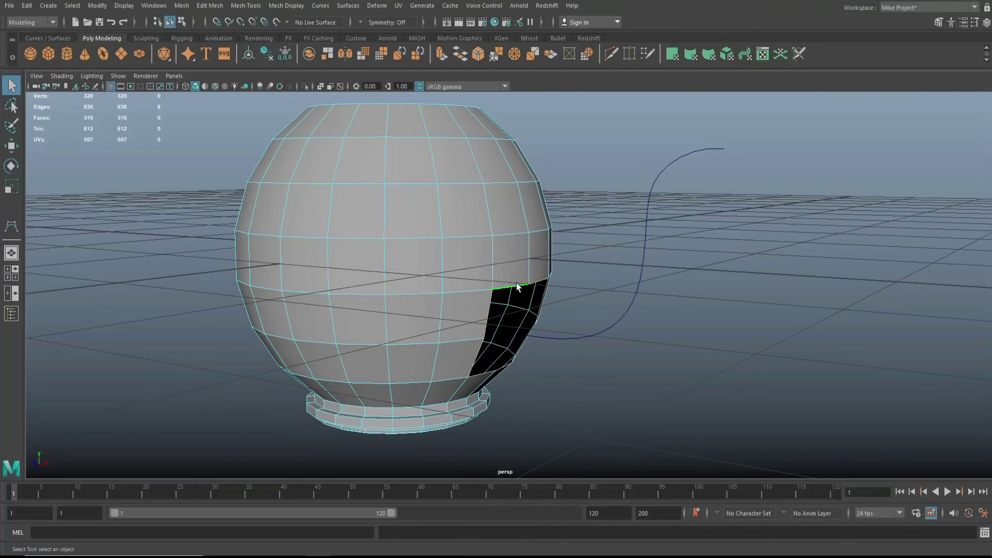
pyautogui.keyDown('shift'); pyautogui.moveTo(606, 292); pyautogui.dragTo(670, 340); pyautogui.keyUp('shift')
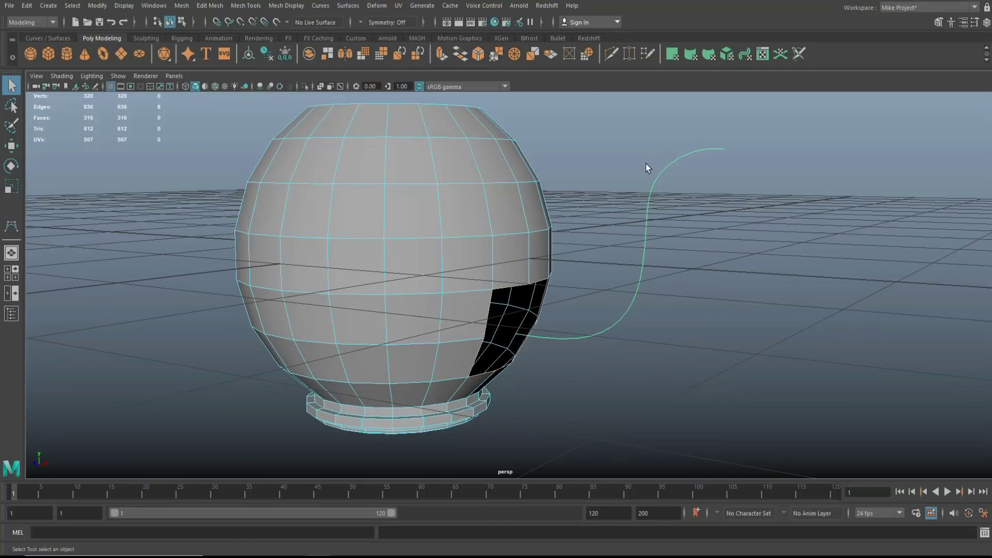
pyautogui.hotkey('ctrl', 'z')
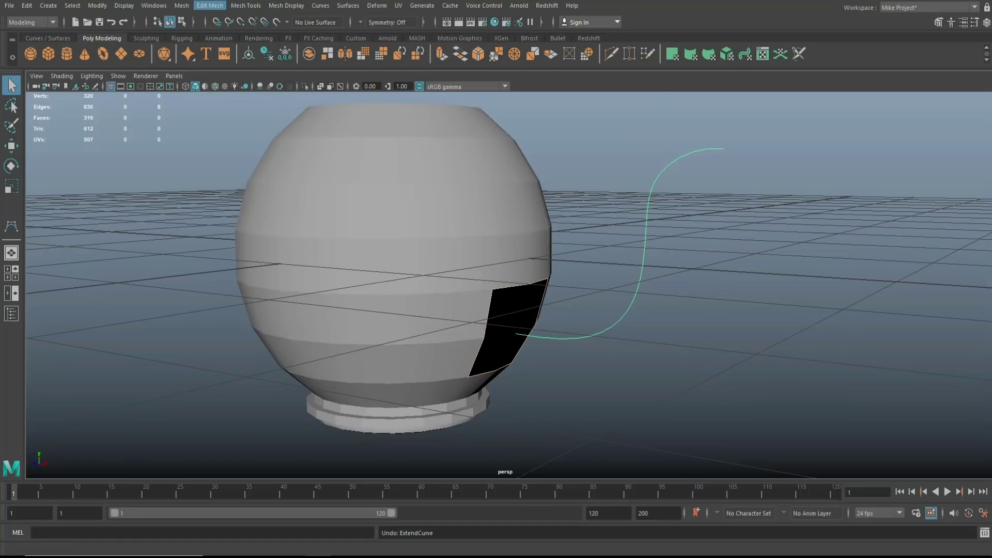
# Extrude the opening's border edges along the curve with 10 Divisions.
pyautogui.click(209, 5)
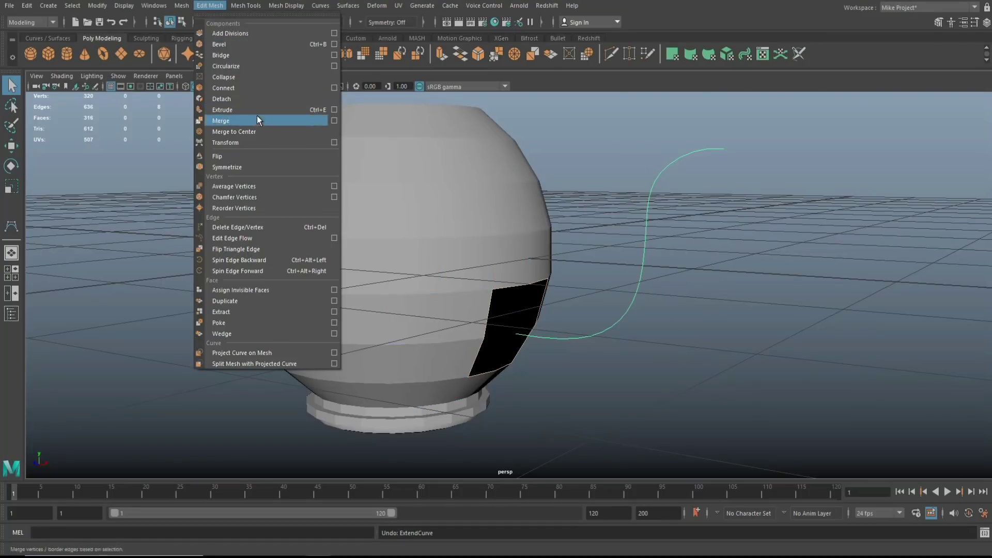
pyautogui.click(278, 111)
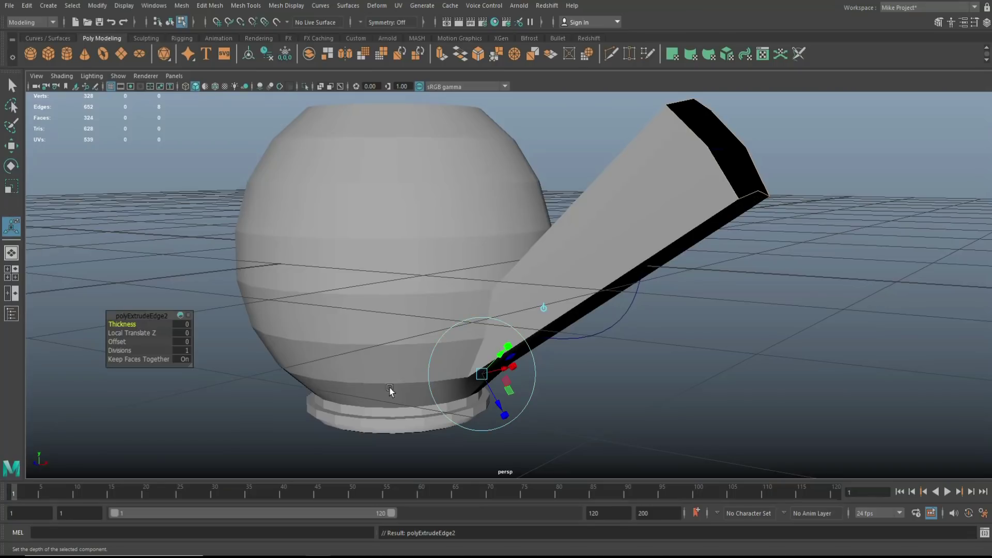
pyautogui.click(124, 351)
pyautogui.moveTo(126, 351); pyautogui.dragTo(170, 347)
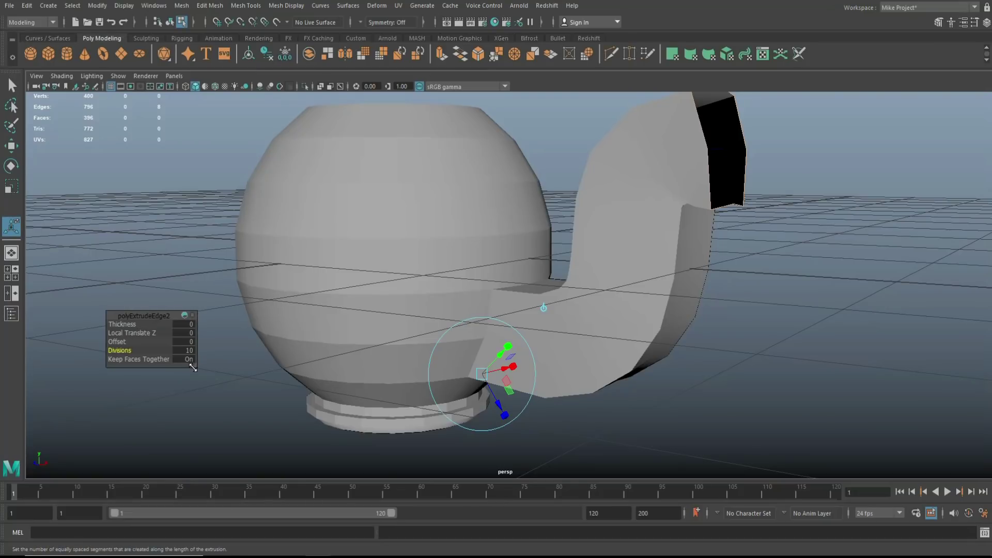
# Add the Taper attribute to the extrusion's in-view settings and set the spout's Taper to 0.3.
pyautogui.moveTo(193, 366); pyautogui.dragTo(207, 336)
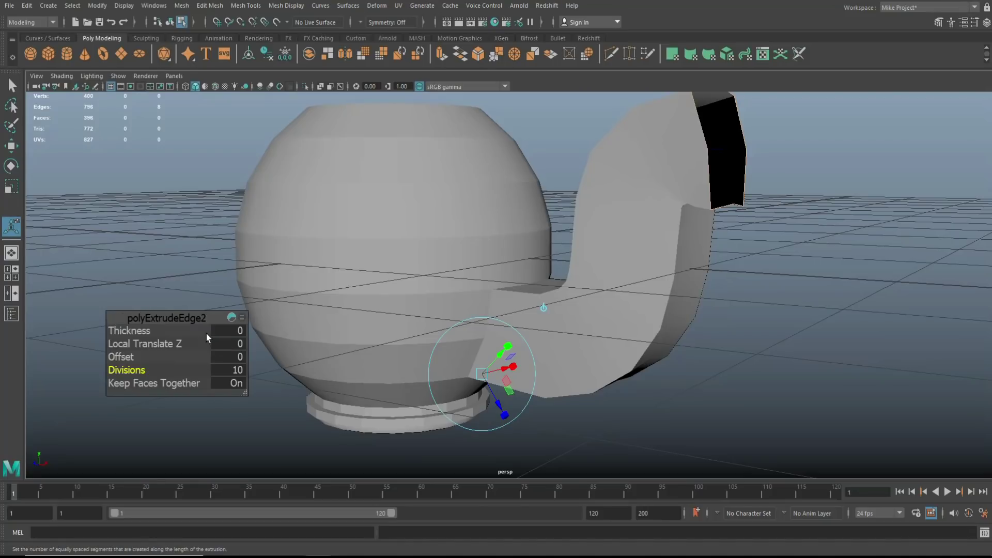
pyautogui.click(242, 317)
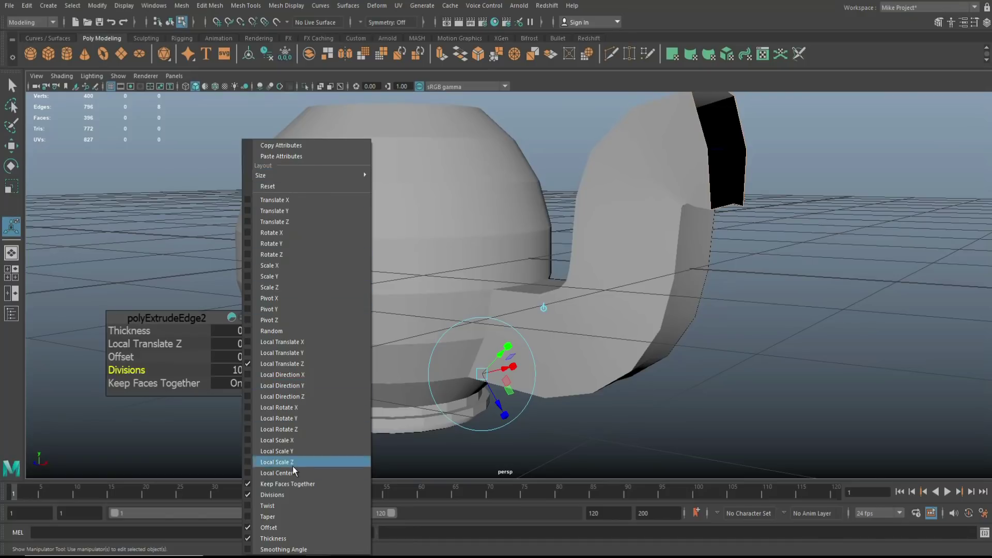
pyautogui.click(251, 517)
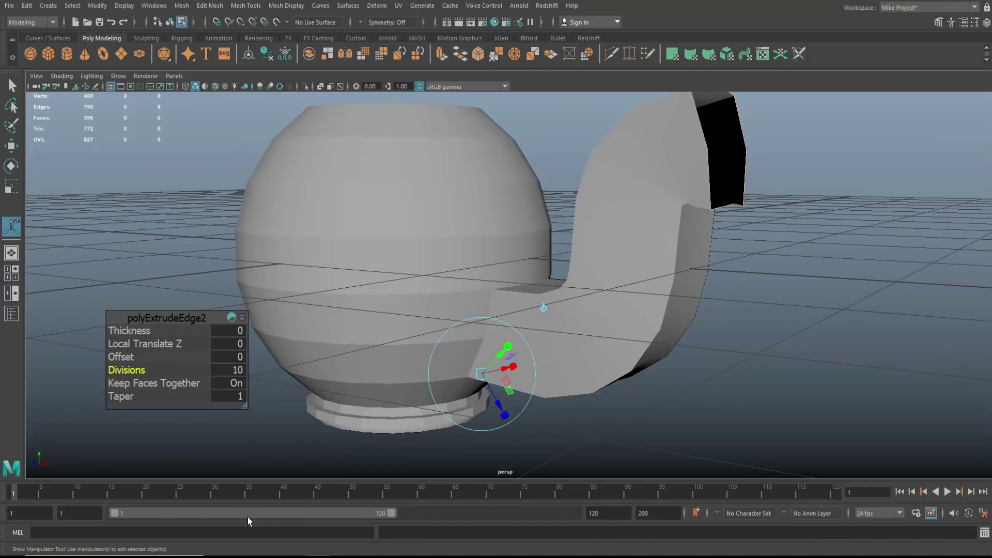
pyautogui.click(123, 399)
pyautogui.moveTo(123, 398)
pyautogui.mouseDown(button='middle')
pyautogui.moveTo(132, 398)
pyautogui.moveTo(122, 397)
pyautogui.mouseUp(button='middle')
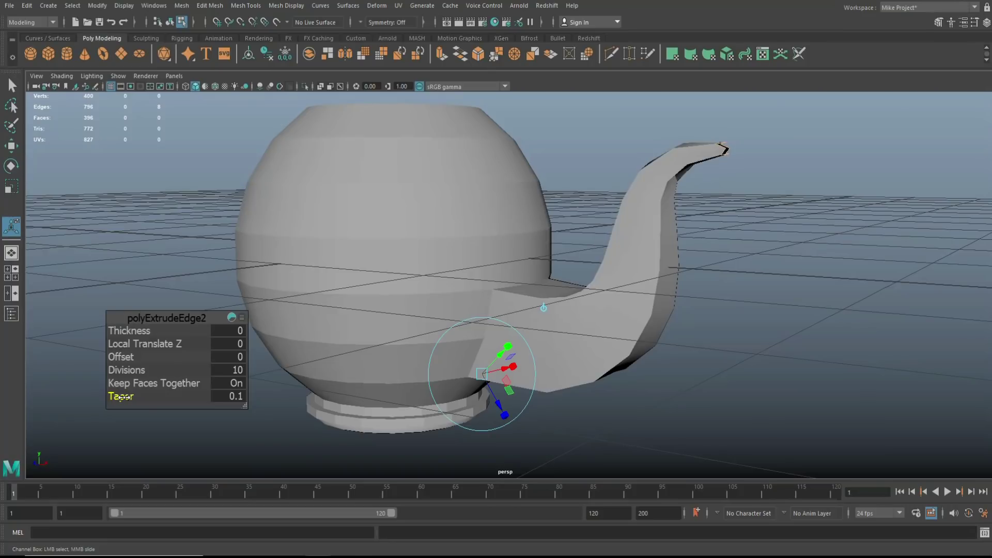
pyautogui.moveTo(121, 398); pyautogui.dragTo(123, 399, button='middle')
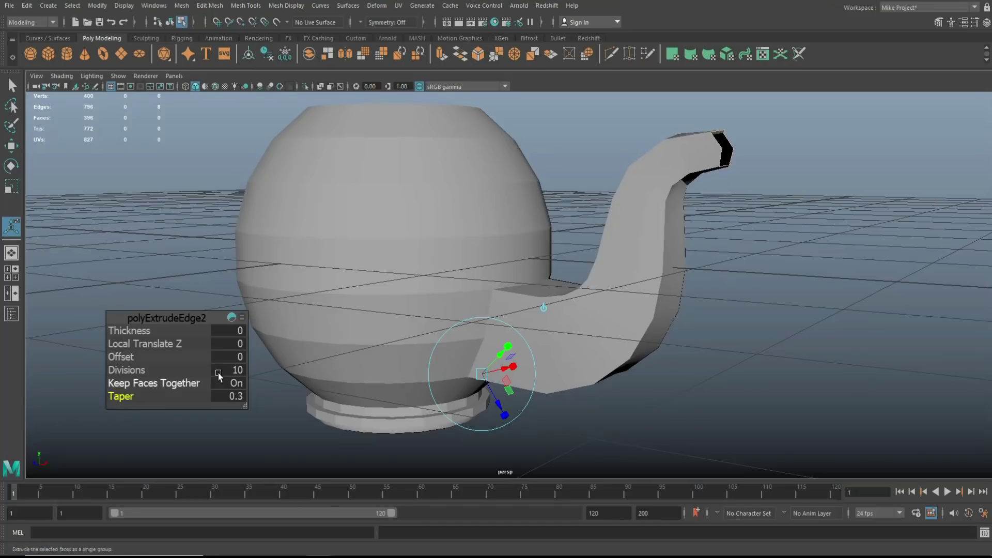
# Return to object mode, display the vessel in smooth preview and select it from its opposite side.
pyautogui.click(844, 325)
pyautogui.moveTo(498, 201); pyautogui.dragTo(535, 187, button='right')
pyautogui.click(551, 327)
pyautogui.keyDown('shift'); pyautogui.moveTo(538, 334); pyautogui.dragTo(580, 339, button='right'); pyautogui.keyUp('shift')
pyautogui.click(720, 347)
pyautogui.scroll(-3, 681, 351)
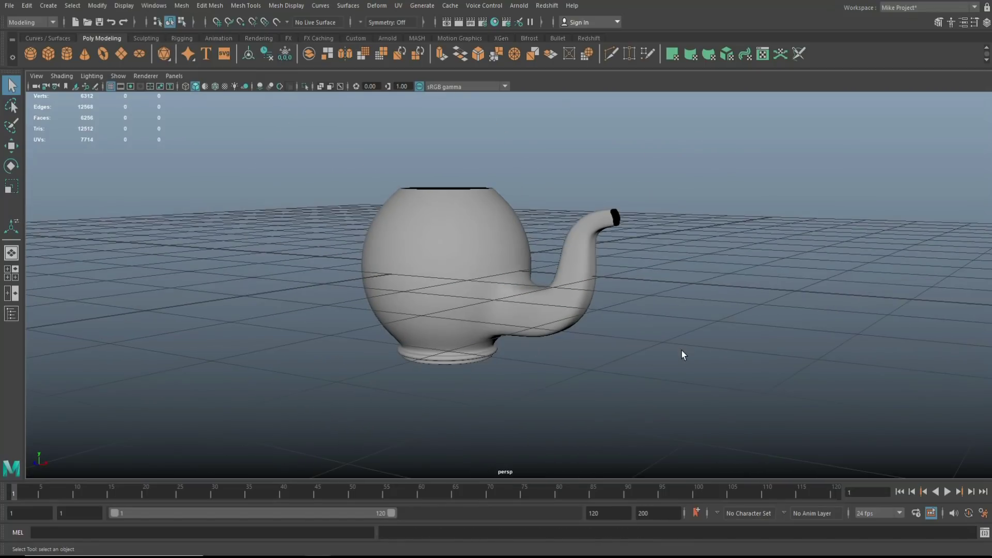
pyautogui.keyDown('alt'); pyautogui.moveTo(703, 362); pyautogui.dragTo(518, 362); pyautogui.keyUp('alt')
pyautogui.click(496, 333)
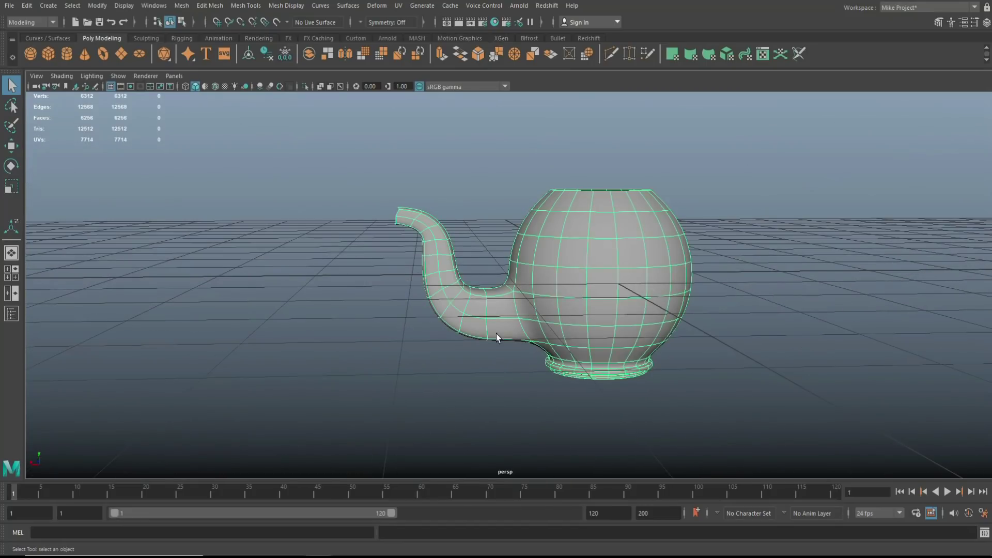
# In the front view, select the vertices of the whole spout beyond its base and move them slightly toward the body.
pyautogui.click(11, 278)
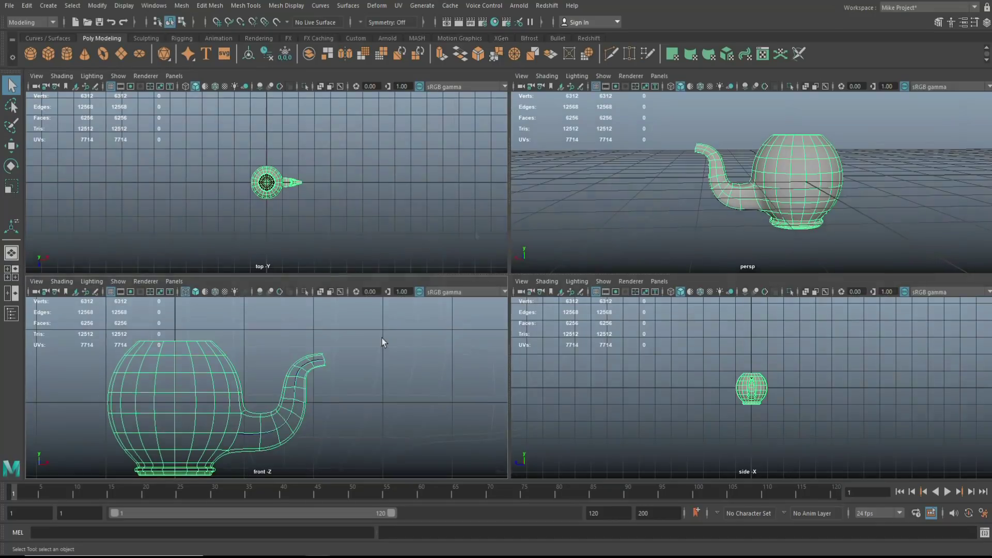
pyautogui.press('space')
pyautogui.moveTo(607, 187); pyautogui.dragTo(494, 419)
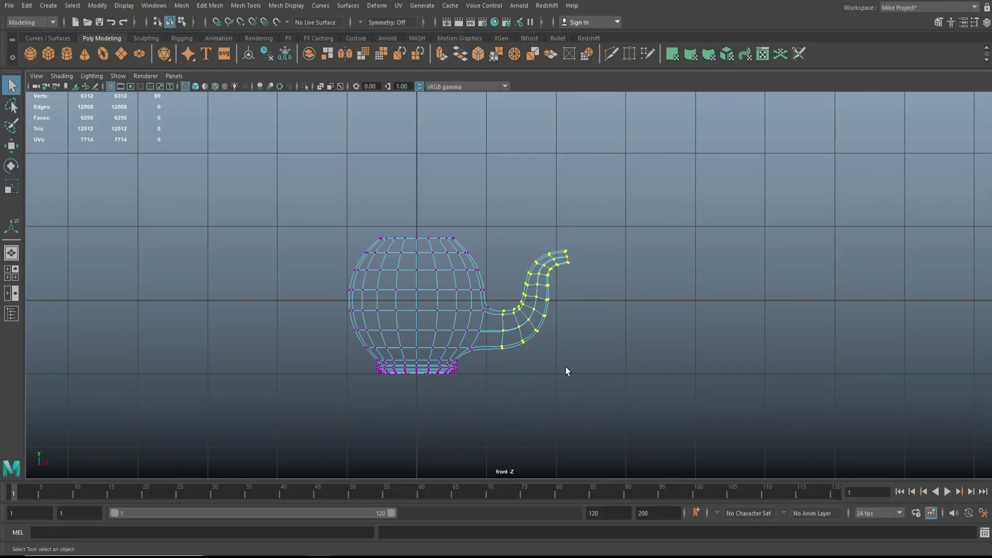
pyautogui.press('w')
pyautogui.moveTo(588, 303); pyautogui.dragTo(573, 312)
# Turn on Soft Select with a small falloff and shift the spout's upper vertices toward the body, raising the tip section slightly.
pyautogui.scroll(3, 578, 322)
pyautogui.moveTo(492, 205); pyautogui.dragTo(621, 293)
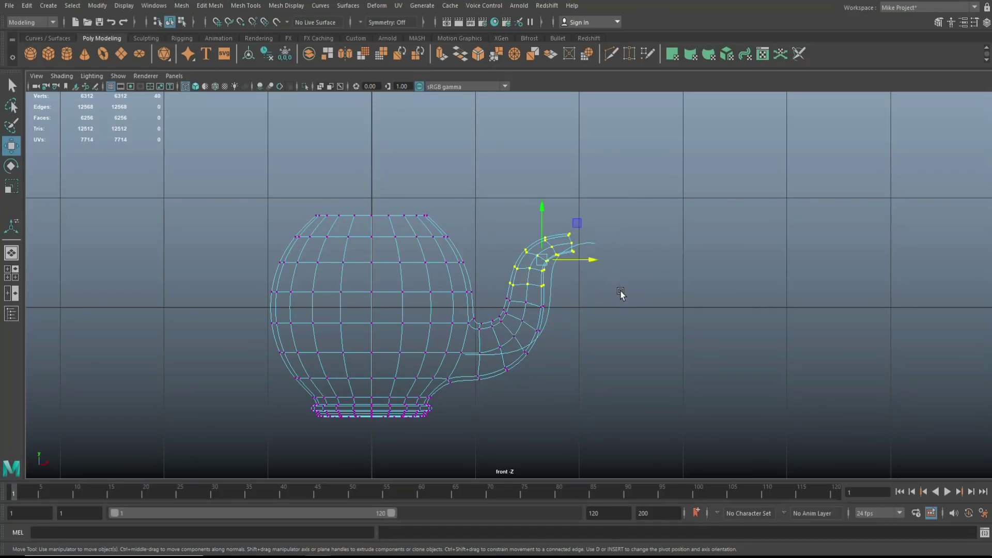
pyautogui.press('b')
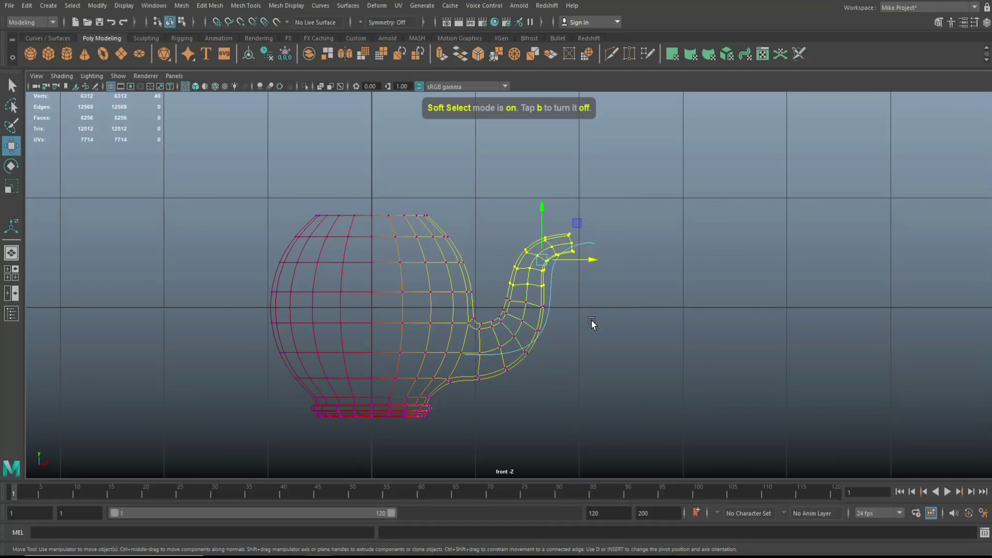
pyautogui.moveTo(584, 295); pyautogui.dragTo(317, 370)
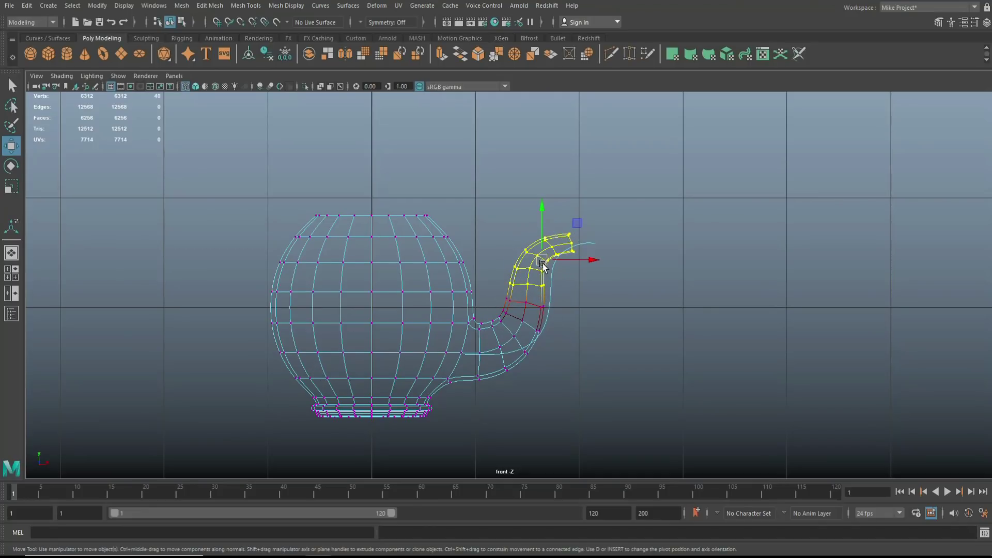
pyautogui.moveTo(542, 263); pyautogui.dragTo(532, 262)
pyautogui.moveTo(550, 226); pyautogui.dragTo(535, 248)
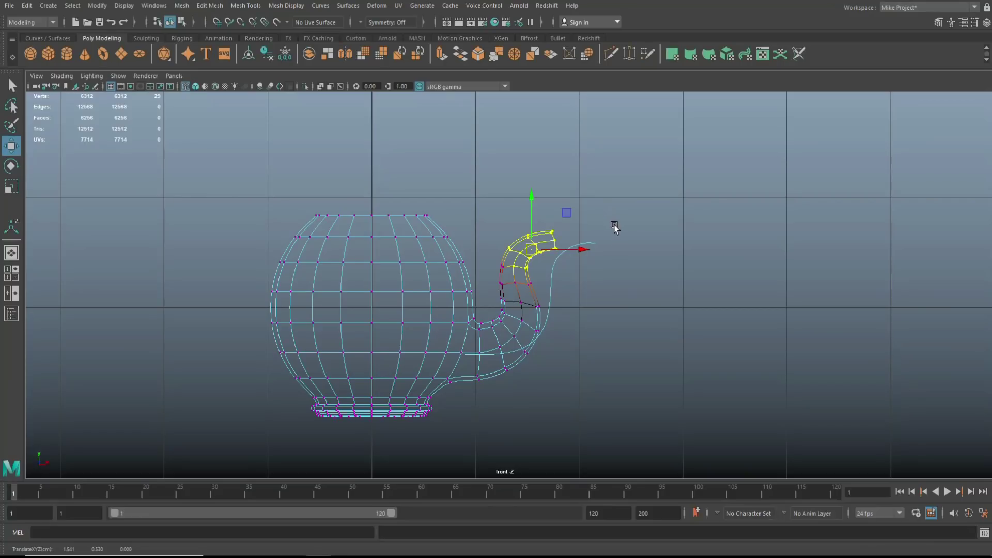
# Select all the spout's vertices and move them a little closer to the body with the soft falloff.
pyautogui.moveTo(616, 172); pyautogui.dragTo(489, 478)
pyautogui.click(577, 303)
pyautogui.moveTo(576, 303); pyautogui.dragTo(568, 305)
pyautogui.click(583, 241)
# Delete the vessel's construction history in object mode and remove the leftover spout path curve.
pyautogui.moveTo(434, 263); pyautogui.dragTo(459, 250, button='right')
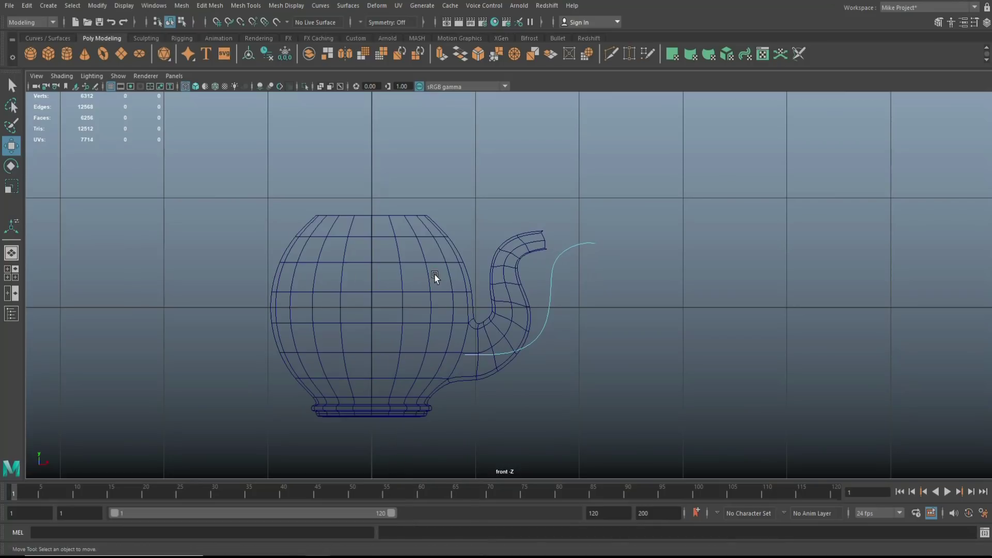
pyautogui.click(437, 306)
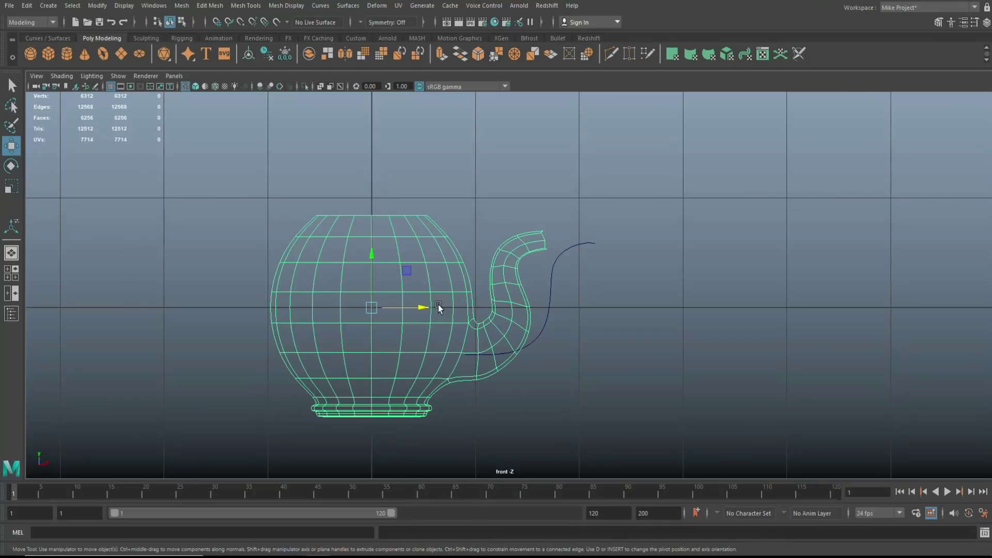
pyautogui.click(26, 8)
pyautogui.moveTo(88, 135)
pyautogui.click(212, 136)
pyautogui.click(648, 325)
pyautogui.press('Delete')
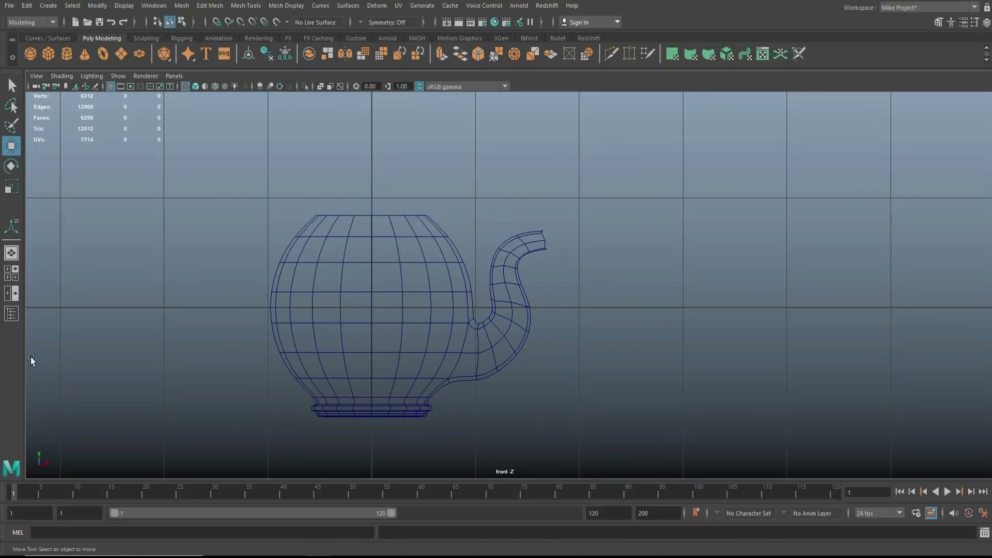
# Return to the perspective view and show the selected vessel unsmoothed, facing the spout tip.
pyautogui.click(9, 293)
pyautogui.press('space')
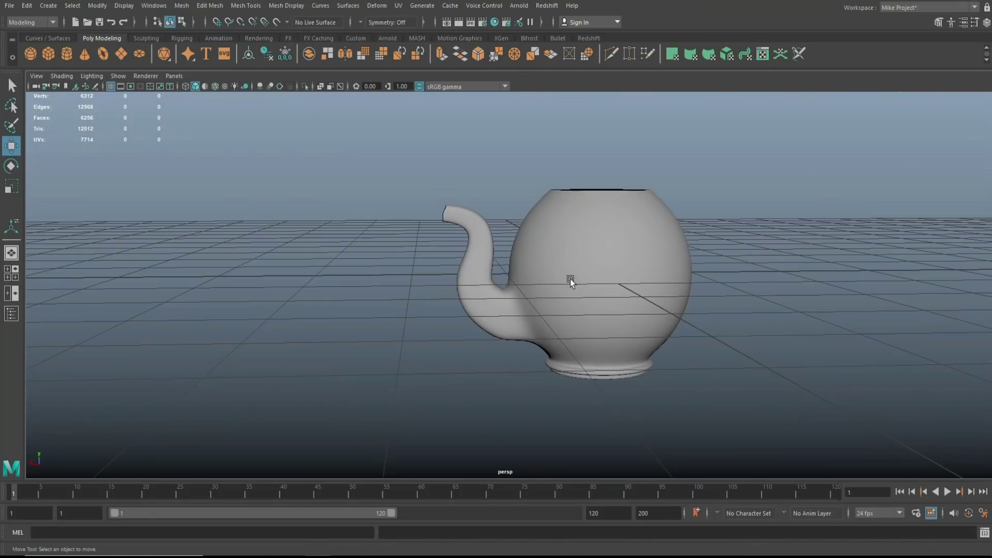
pyautogui.keyDown('alt'); pyautogui.moveTo(519, 295); pyautogui.dragTo(728, 308); pyautogui.keyUp('alt')
pyautogui.scroll(5, 720, 295)
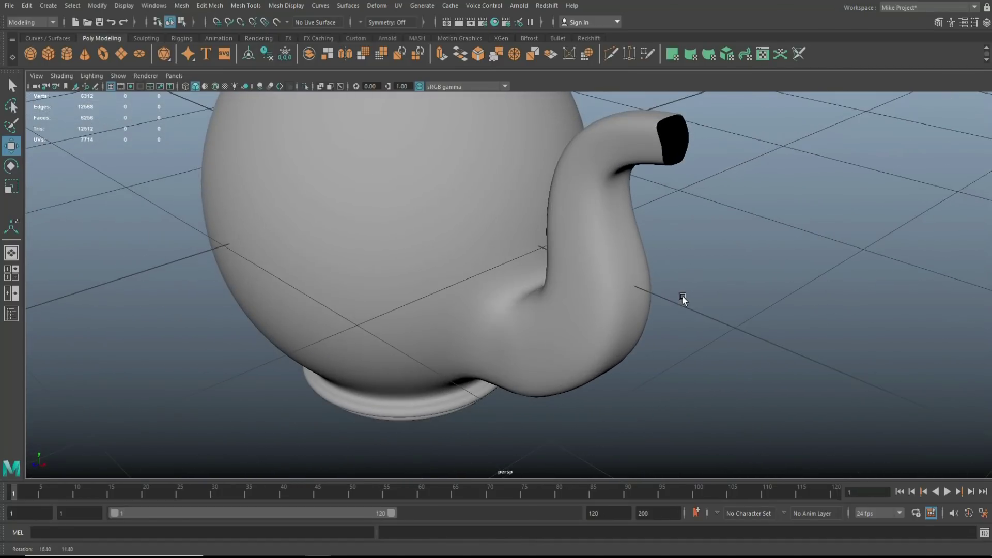
pyautogui.click(652, 142)
pyautogui.keyDown('alt'); pyautogui.moveTo(703, 236); pyautogui.dragTo(611, 356); pyautogui.keyUp('alt')
pyautogui.press('1')
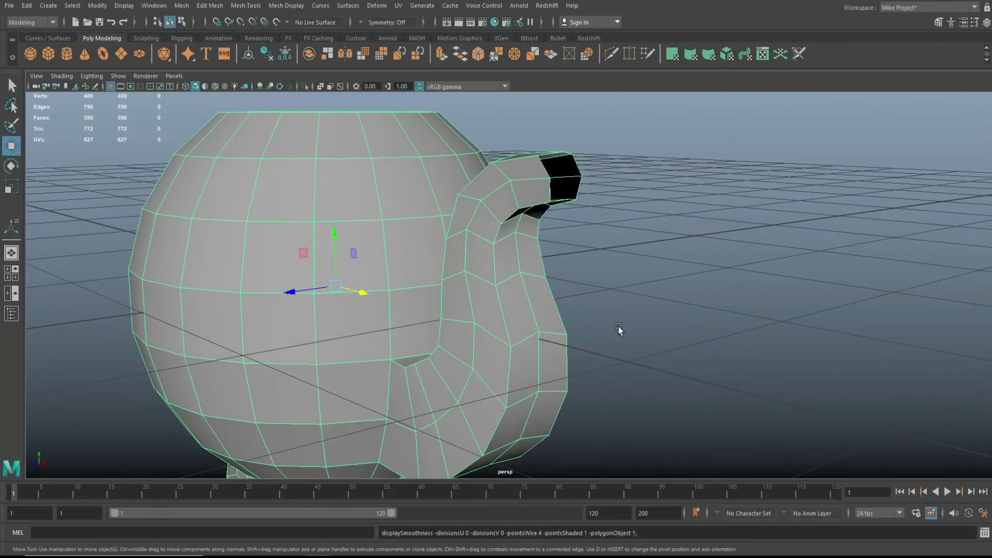
# Select the lower edges of the spout's mouth and pull them slightly outward along the X axis.
pyautogui.keyDown('alt'); pyautogui.moveTo(615, 292); pyautogui.dragTo(587, 310); pyautogui.keyUp('alt')
pyautogui.moveTo(564, 265); pyautogui.dragTo(564, 238, button='right')
pyautogui.click(580, 274)
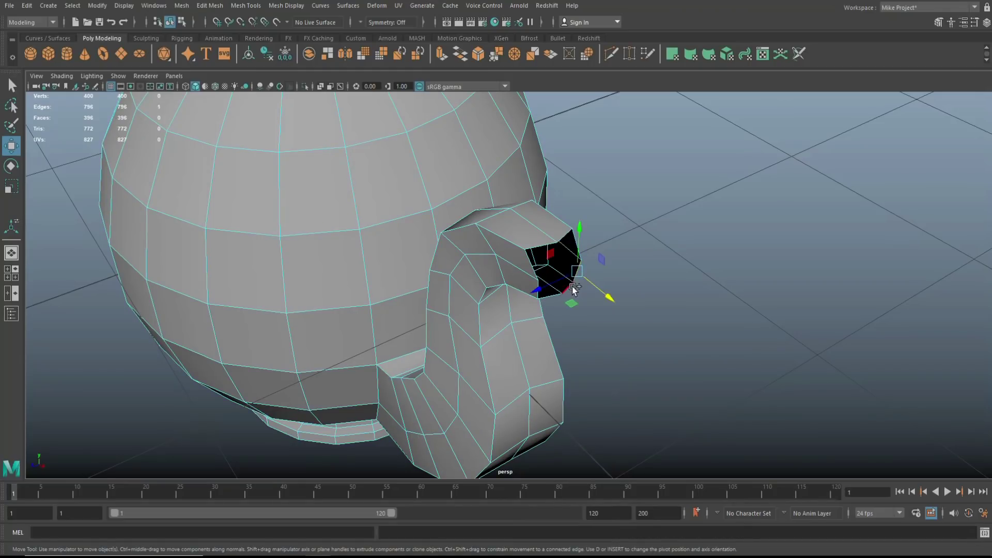
pyautogui.keyDown('shift'); pyautogui.click(569, 285); pyautogui.keyUp('shift')
pyautogui.keyDown('shift'); pyautogui.click(540, 298); pyautogui.keyUp('shift')
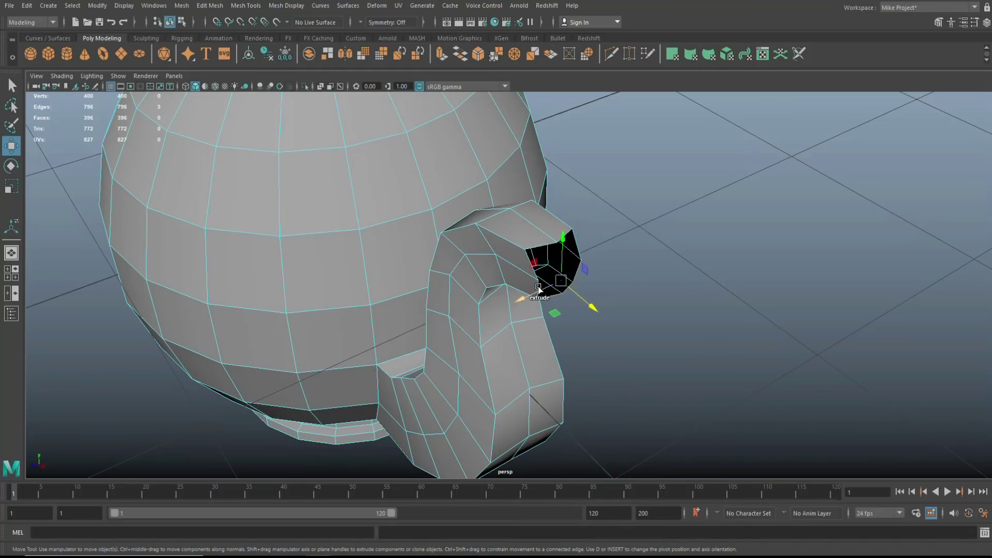
pyautogui.scroll(2, 552, 307)
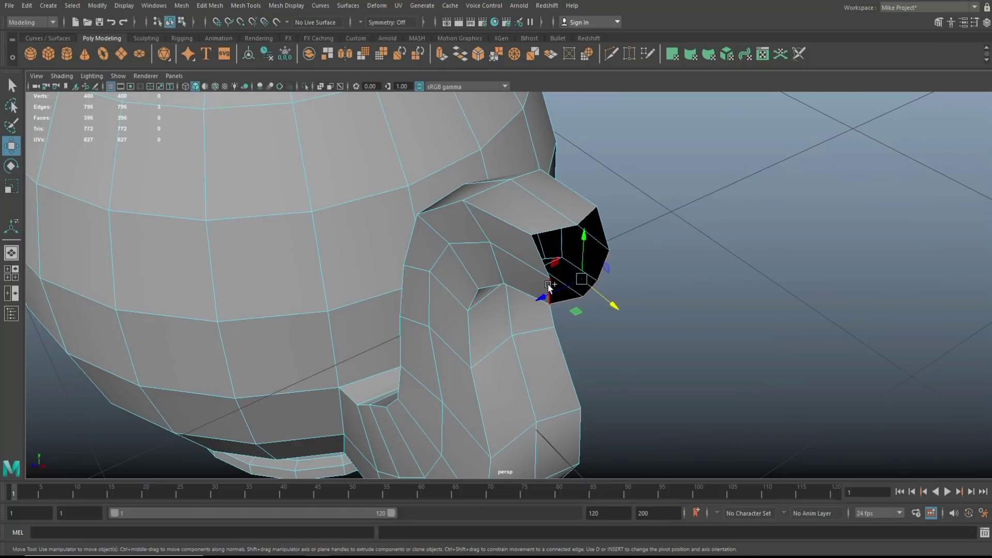
pyautogui.moveTo(615, 308); pyautogui.dragTo(628, 321)
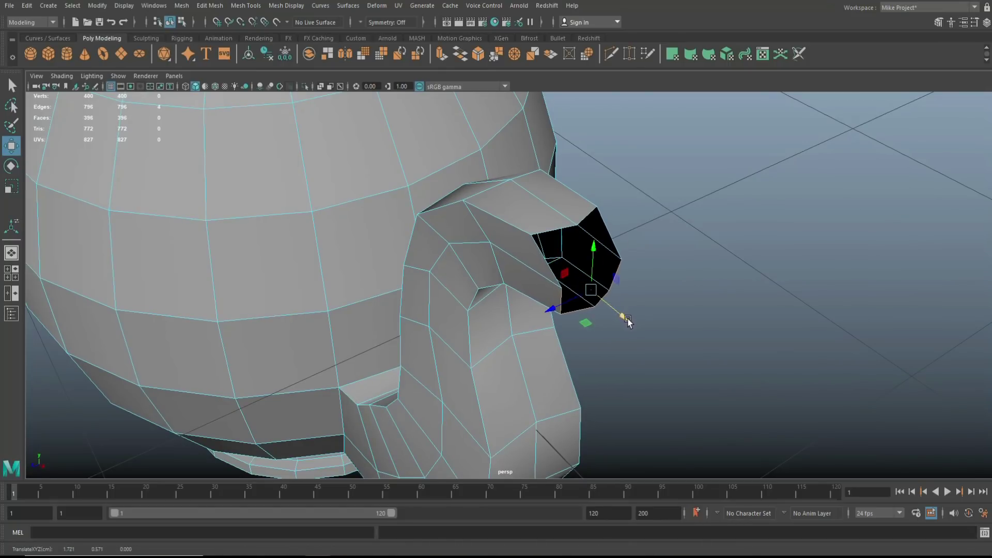
# Extrude the entire border edge loop of the spout's mouth with a Thickness of -0.04.
pyautogui.keyDown('shift'); pyautogui.doubleClick(615, 242); pyautogui.keyUp('shift')
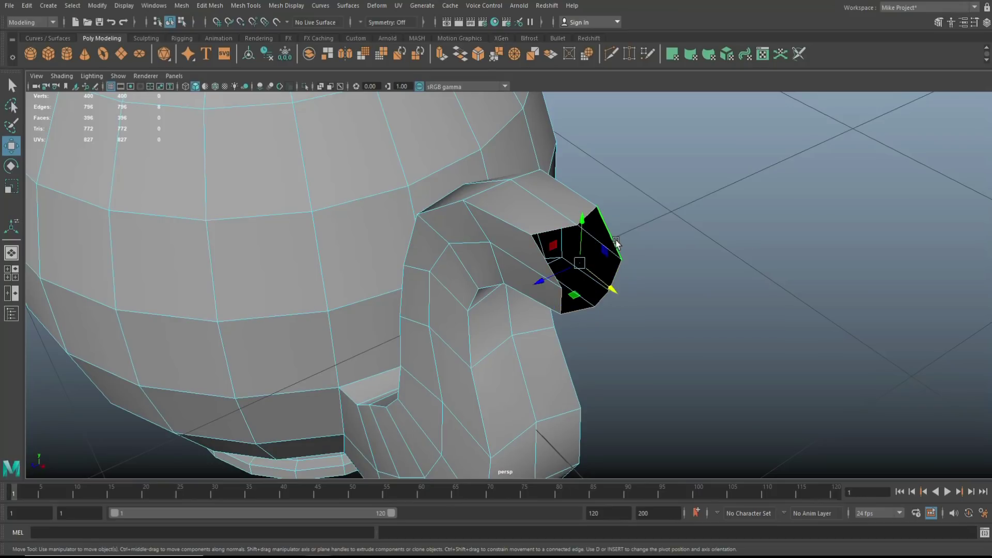
pyautogui.hotkey('ctrl', 'e')
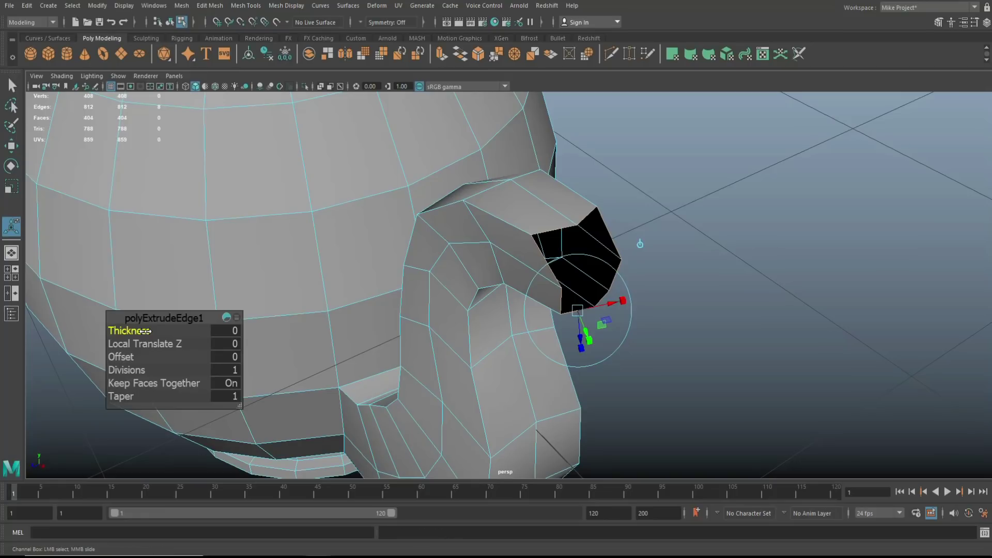
pyautogui.moveTo(146, 330); pyautogui.dragTo(146, 331)
pyautogui.click(225, 331)
pyautogui.write('-0.0')
pyautogui.write('1')
pyautogui.press('Return')
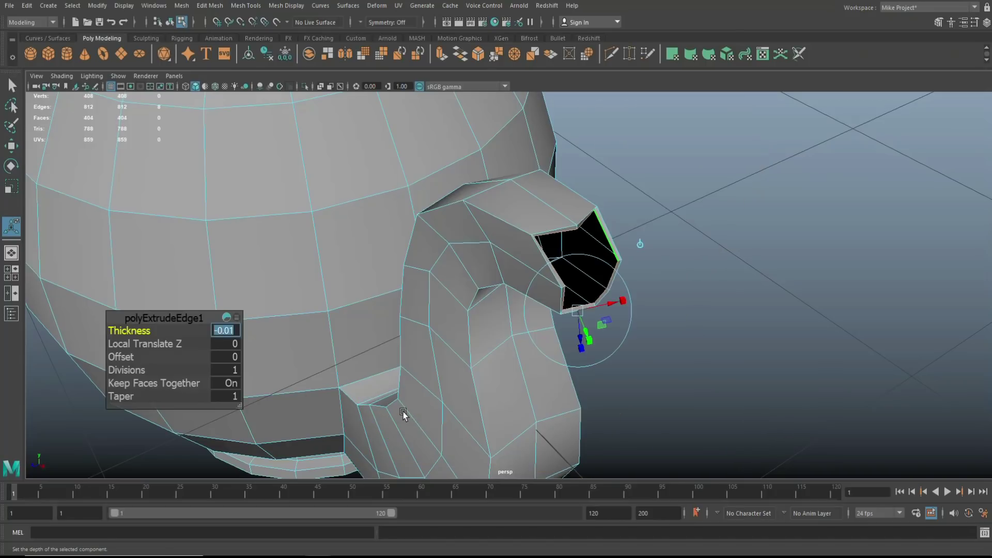
pyautogui.write('-')
pyautogui.press('Return')
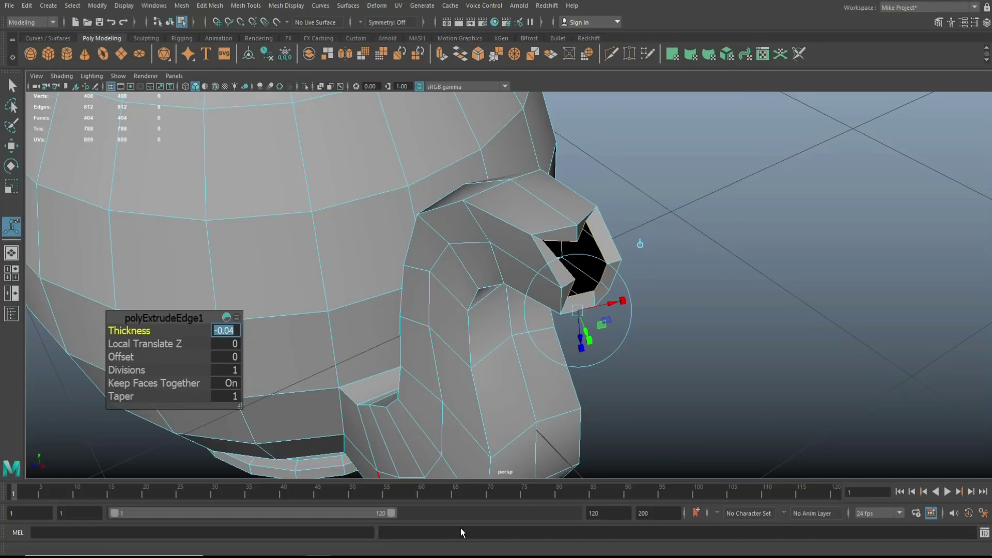
pyautogui.click(781, 279)
pyautogui.hotkey('ctrl', 'e')
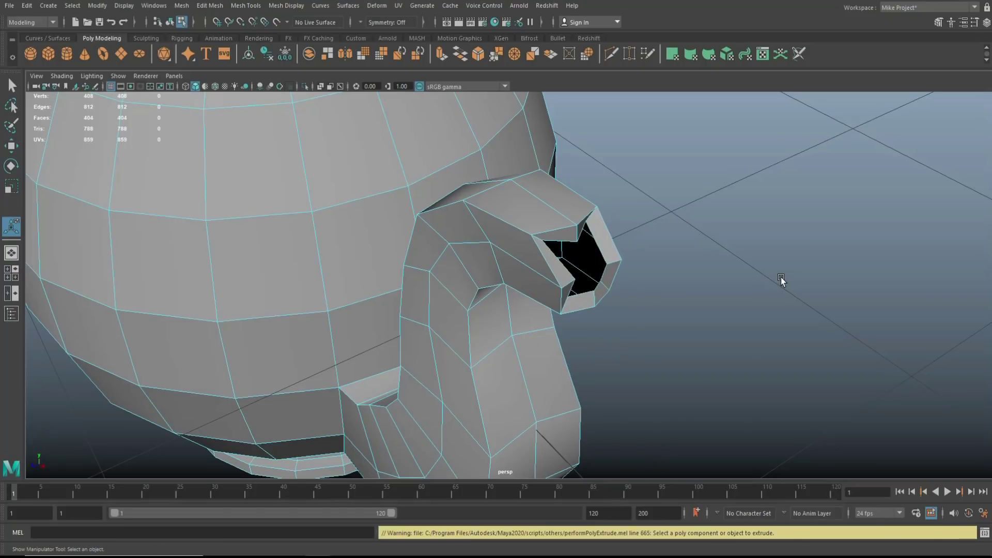
pyautogui.hotkey('ctrl', 'z')
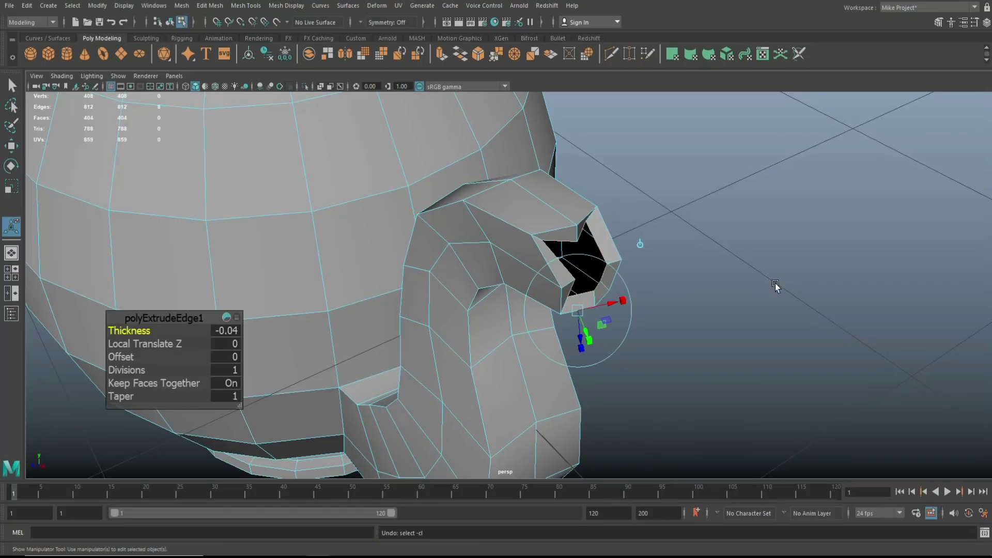
# Push the inner border of the spout's mouth slightly inward, then extrude it again and move the new edges deeper into the spout.
pyautogui.press('w')
pyautogui.moveTo(605, 288); pyautogui.dragTo(602, 292)
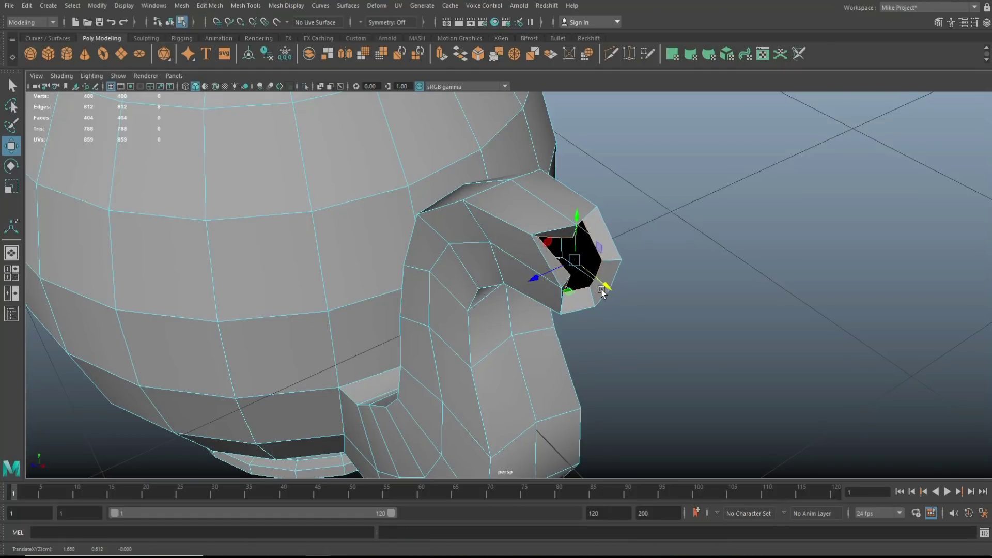
pyautogui.hotkey('ctrl', 'e')
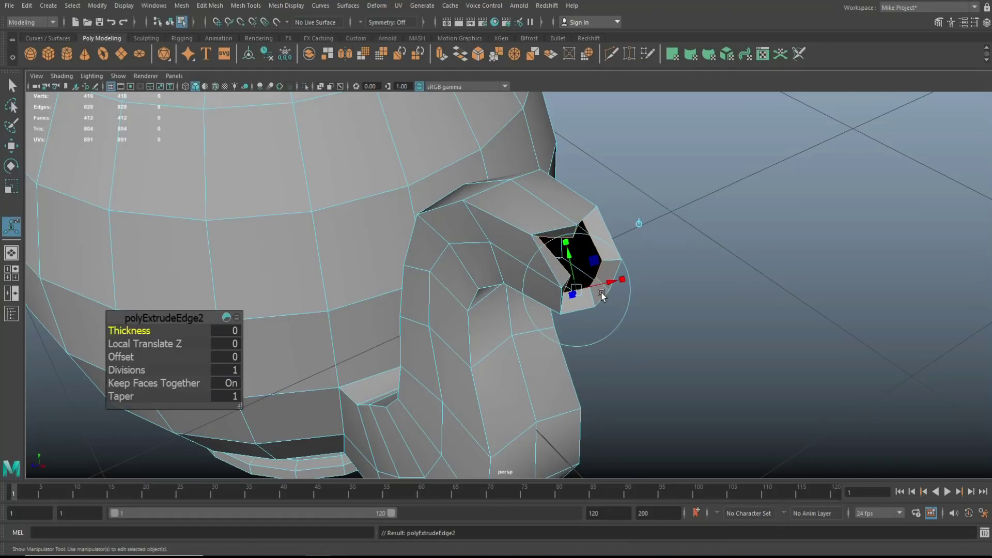
pyautogui.press('w')
pyautogui.moveTo(602, 287); pyautogui.dragTo(737, 352)
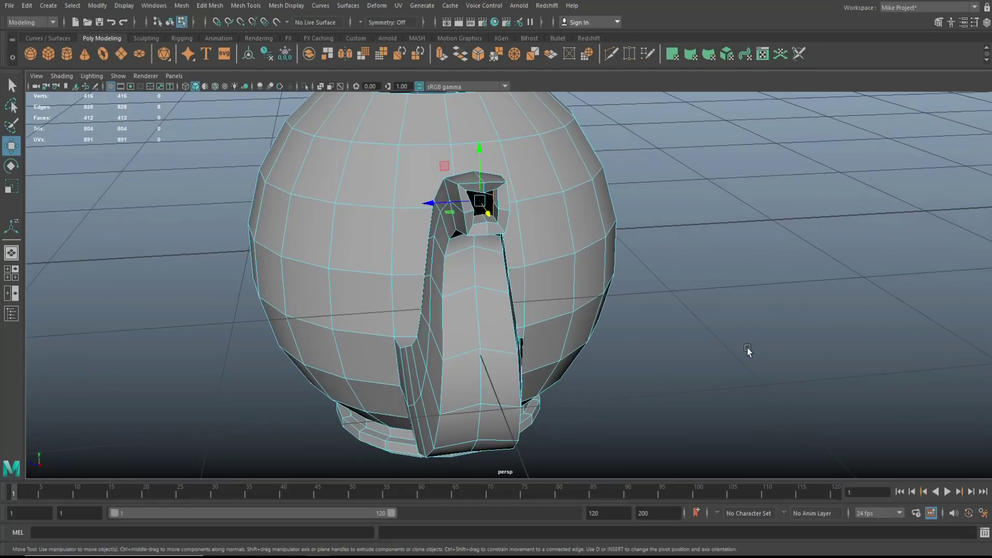
# Switch the vessel to object mode with smooth preview and examine the hollowed spout tip up close.
pyautogui.moveTo(588, 170); pyautogui.dragTo(641, 153, button='right')
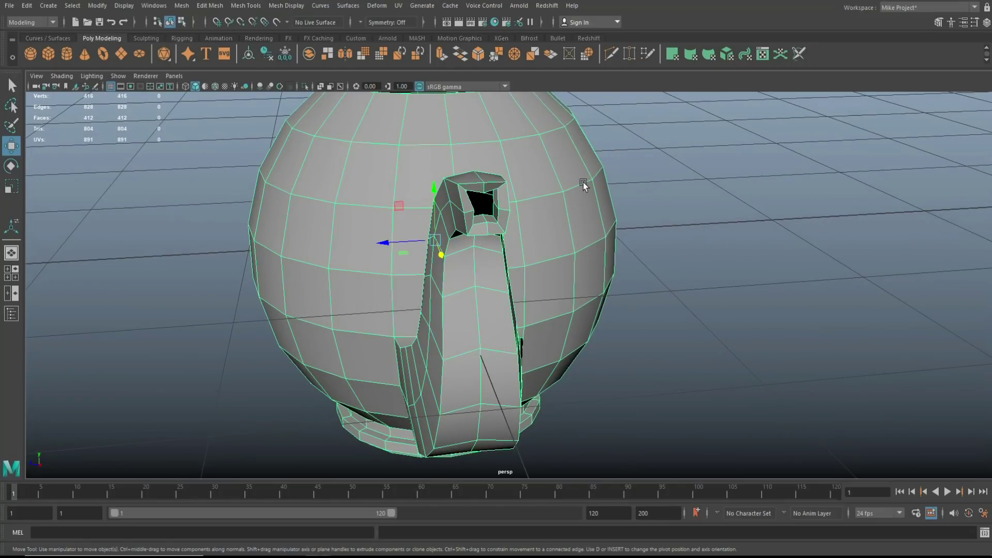
pyautogui.press('3')
pyautogui.click(696, 264)
pyautogui.keyDown('alt'); pyautogui.moveTo(615, 350); pyautogui.dragTo(605, 377); pyautogui.keyUp('alt')
pyautogui.scroll(3, 544, 332)
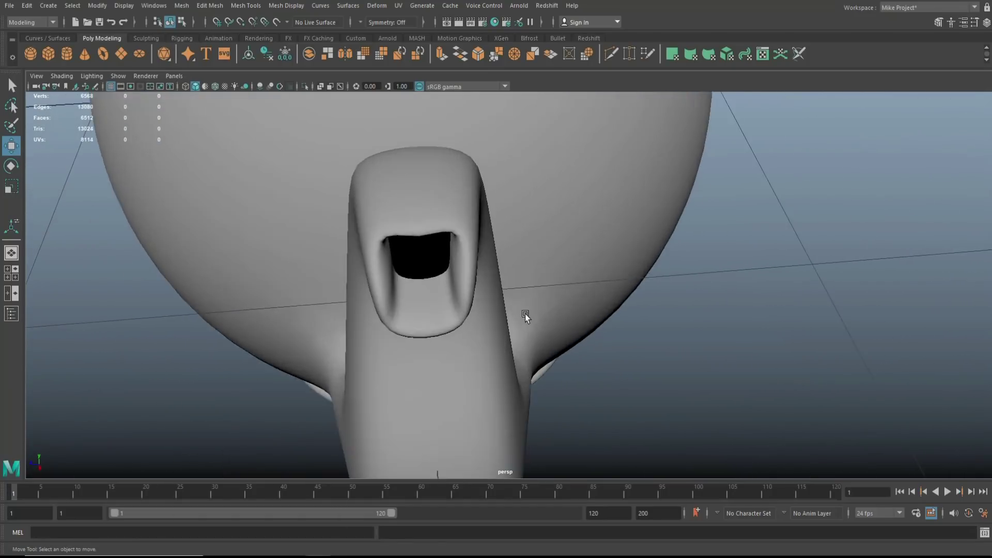
pyautogui.scroll(2, 544, 330)
pyautogui.keyDown('alt'); pyautogui.moveTo(388, 221); pyautogui.dragTo(459, 368); pyautogui.keyUp('alt')
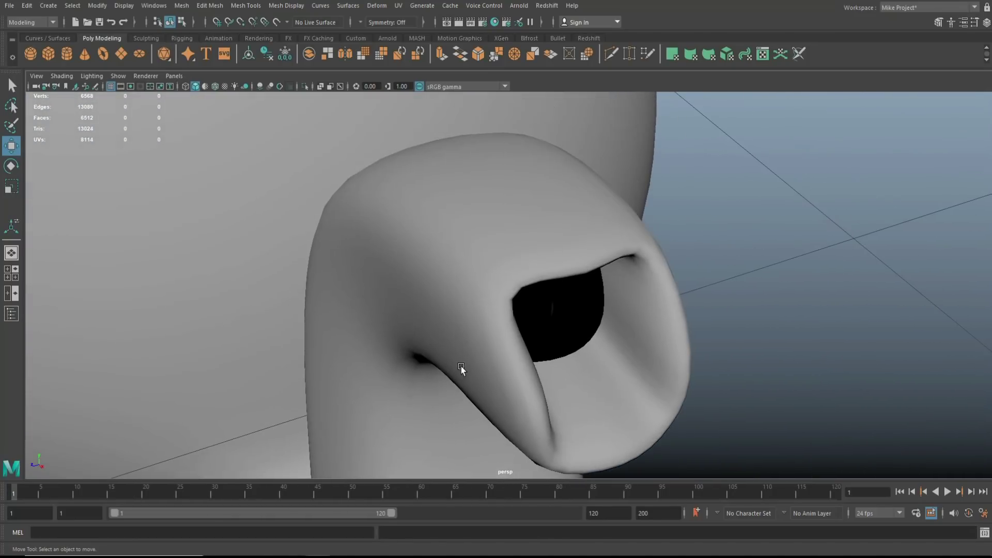
# Turn off the vessel's smooth preview and reposition the middle vertices on the upper lip of the spout's mouth.
pyautogui.click(587, 266)
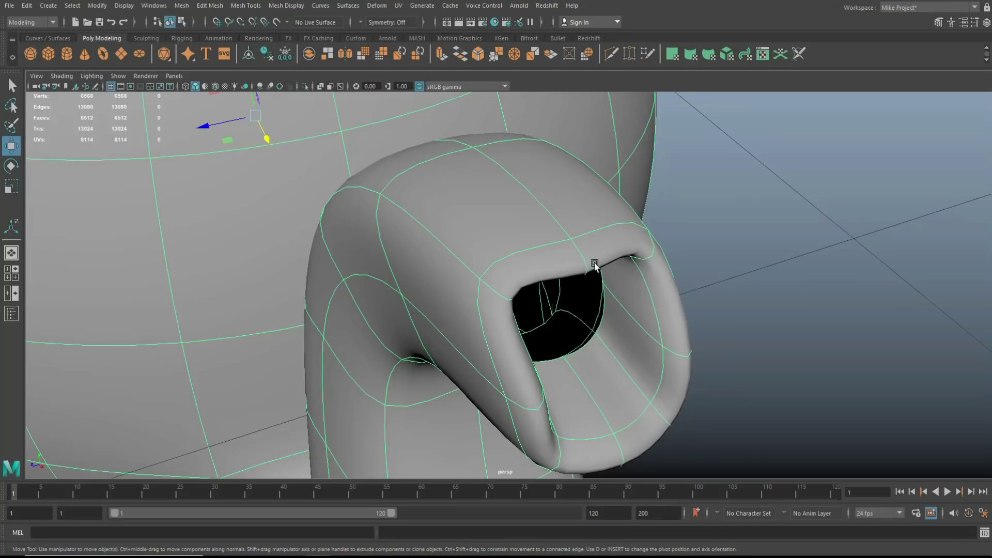
pyautogui.press('1')
pyautogui.keyDown('alt'); pyautogui.moveTo(598, 270); pyautogui.dragTo(616, 317); pyautogui.keyUp('alt')
pyautogui.scroll(-5, 616, 317)
pyautogui.rightClick(578, 265)
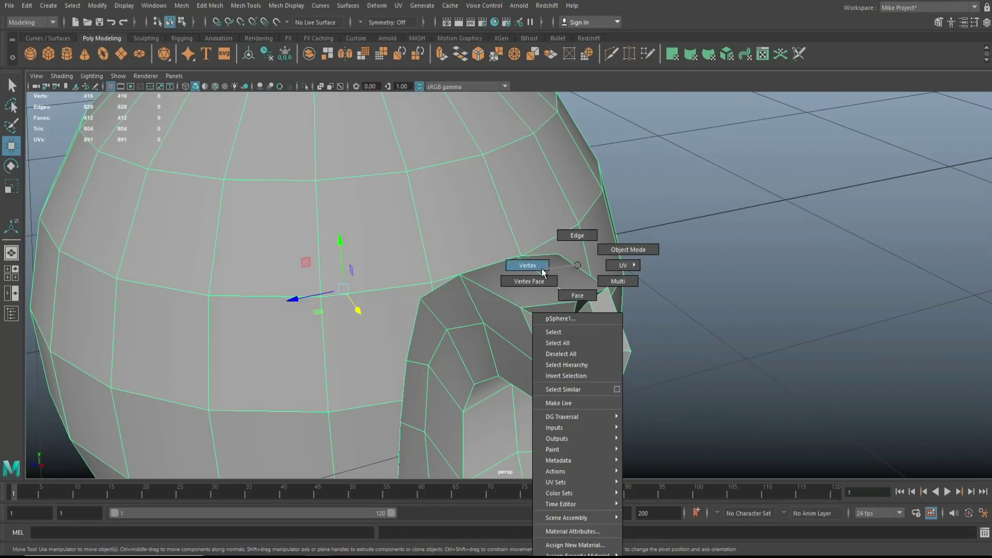
pyautogui.click(541, 268)
pyautogui.click(576, 302)
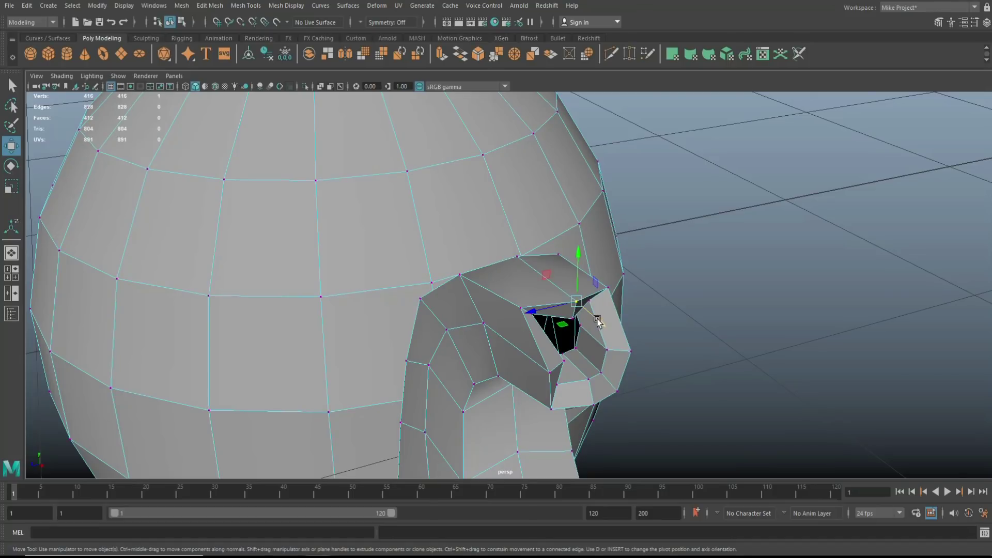
pyautogui.moveTo(593, 316); pyautogui.dragTo(595, 343)
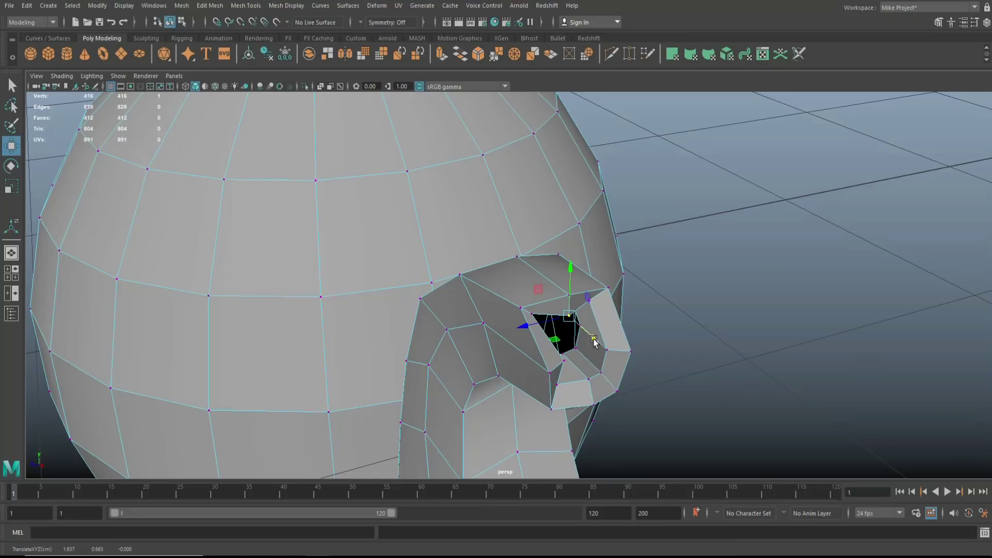
pyautogui.click(604, 413)
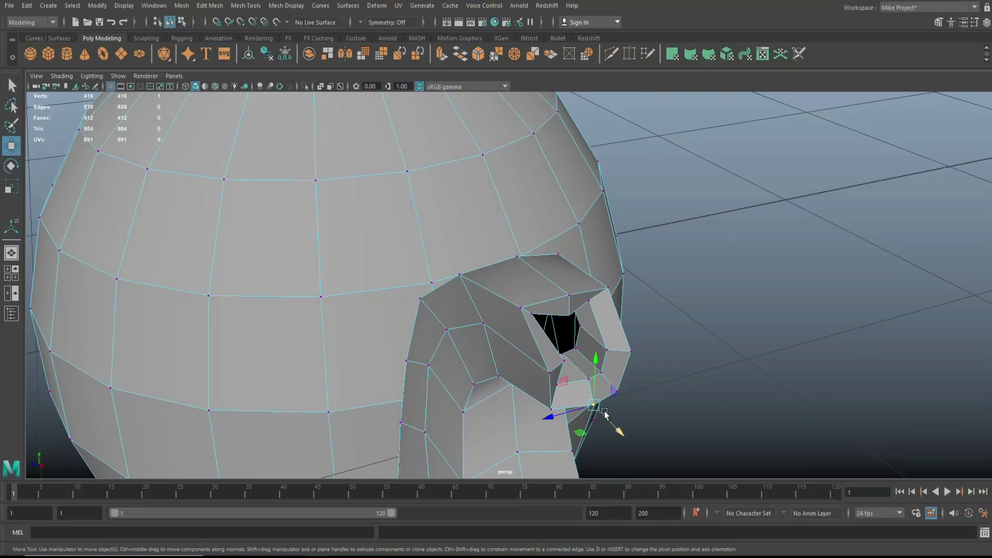
pyautogui.click(651, 344)
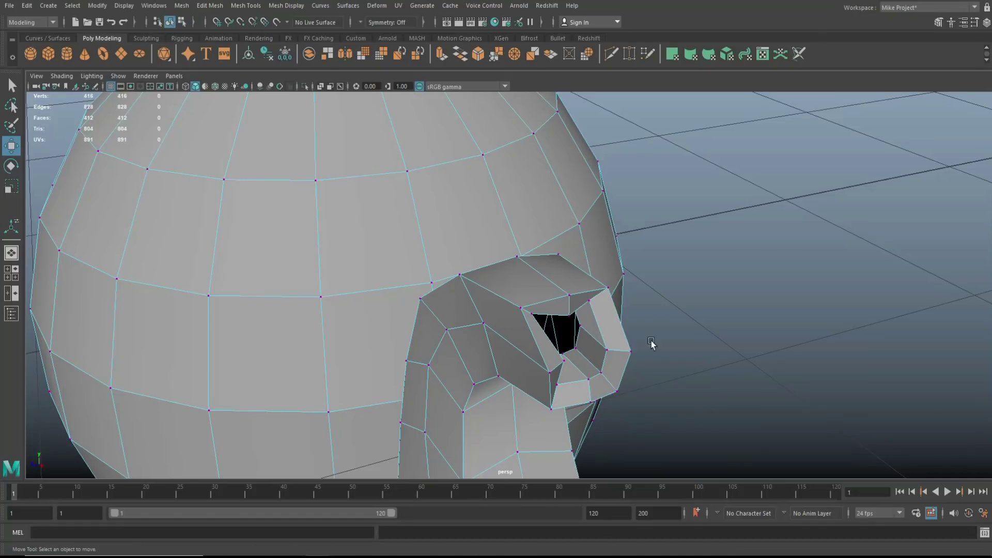
# Delete two adjacent faces high on the vessel's side opposite the spout and the two matching faces low on that side.
pyautogui.rightClick(560, 266)
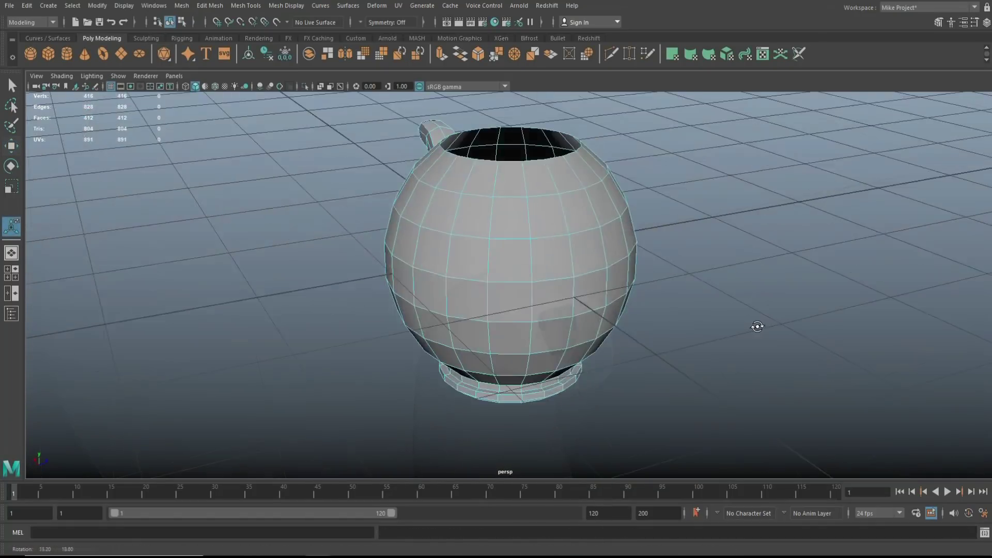
pyautogui.keyDown('alt'); pyautogui.moveTo(757, 328); pyautogui.dragTo(733, 319); pyautogui.keyUp('alt')
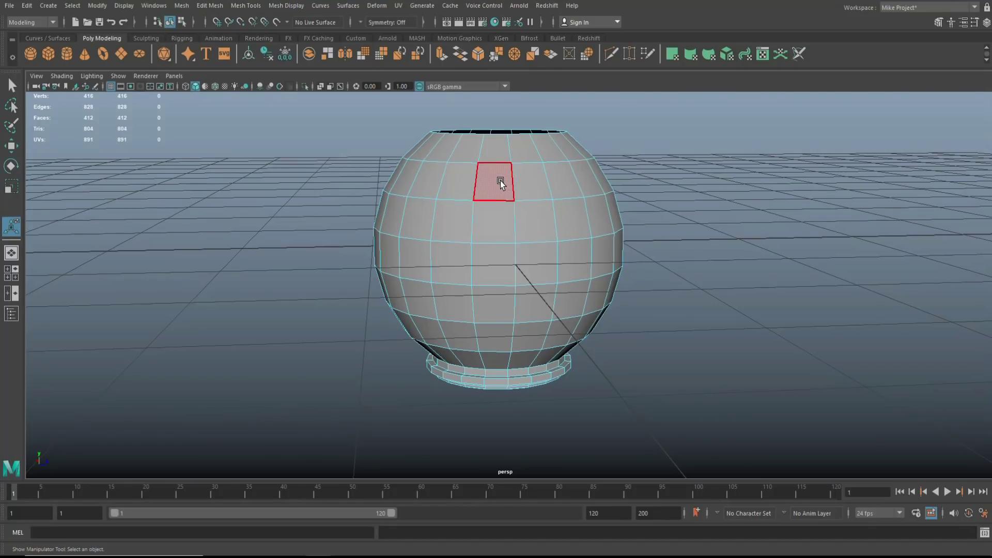
pyautogui.moveTo(513, 182); pyautogui.dragTo(548, 198, button='right')
pyautogui.press('3')
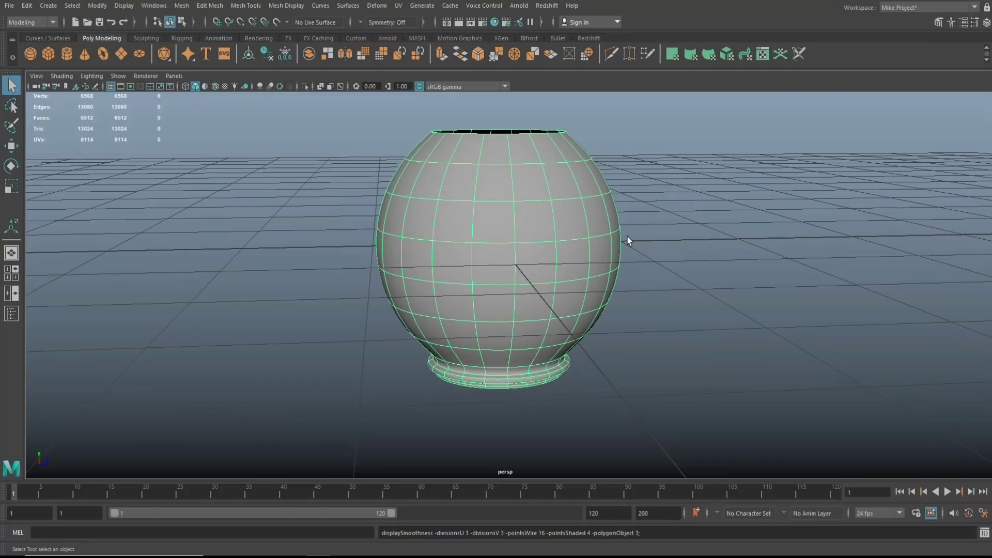
pyautogui.press('1')
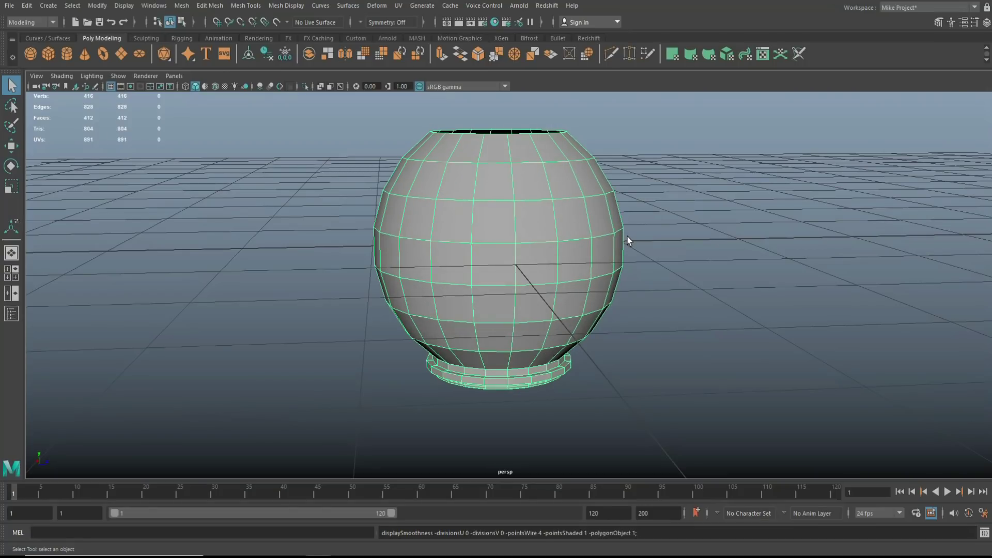
pyautogui.rightClick(501, 185)
pyautogui.click(513, 215)
pyautogui.keyDown('shift'); pyautogui.click(526, 189); pyautogui.keyUp('shift')
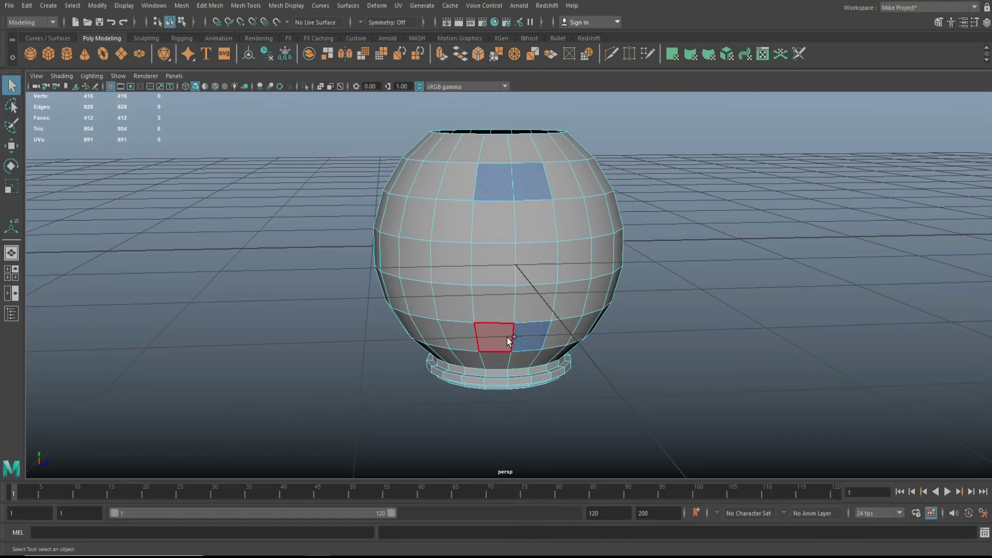
pyautogui.press('Delete')
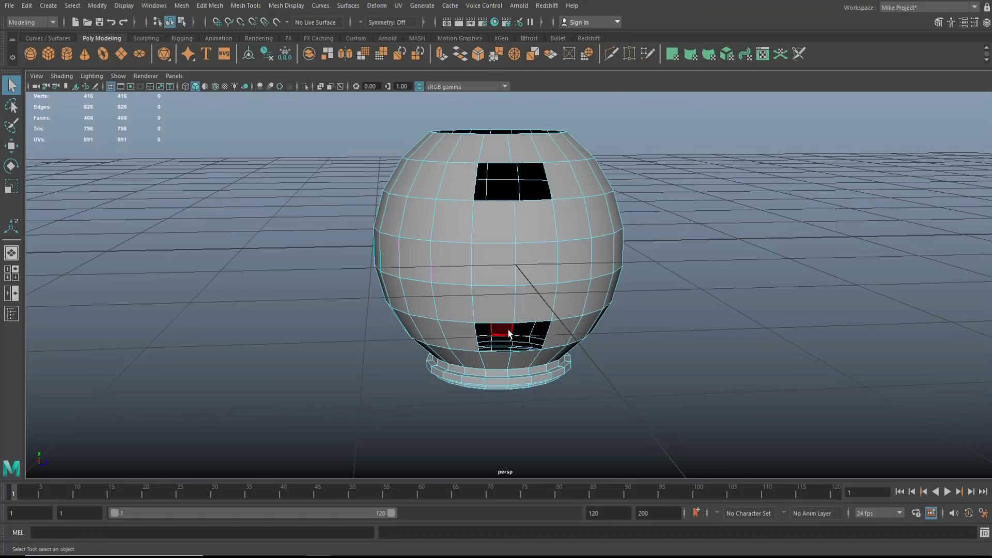
# In the front view, draw a ten-point C-shaped CV curve for the handle, from the vessel's upper opening outward and back to the lower opening.
pyautogui.click(15, 277)
pyautogui.press('space')
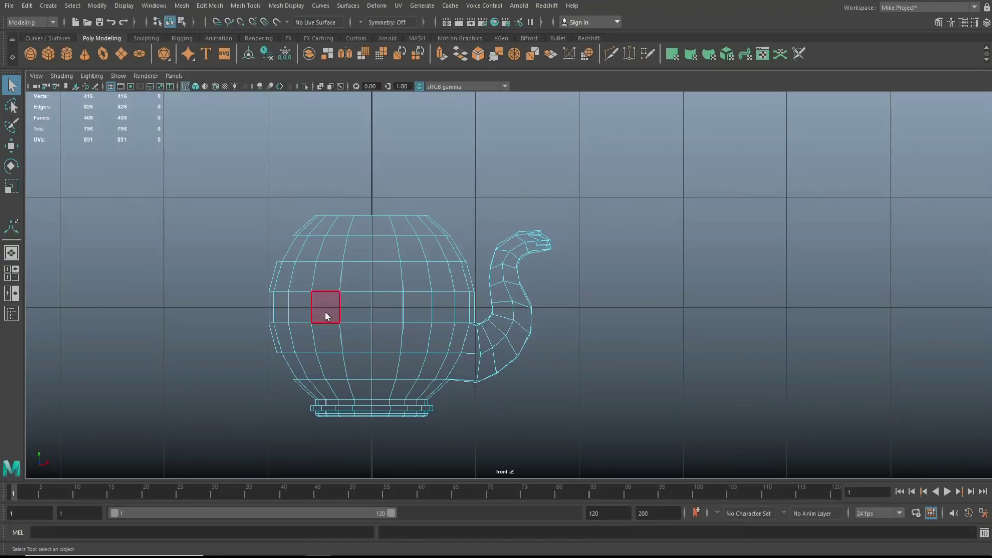
pyautogui.keyDown('alt'); pyautogui.moveTo(243, 345); pyautogui.dragTo(436, 333, button='middle'); pyautogui.keyUp('alt')
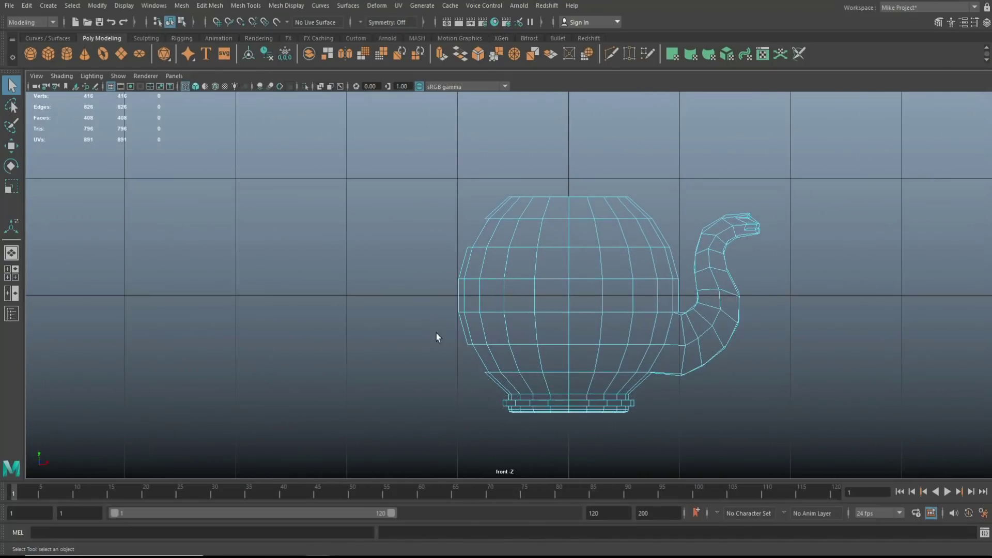
pyautogui.click(50, 8)
pyautogui.moveTo(98, 87)
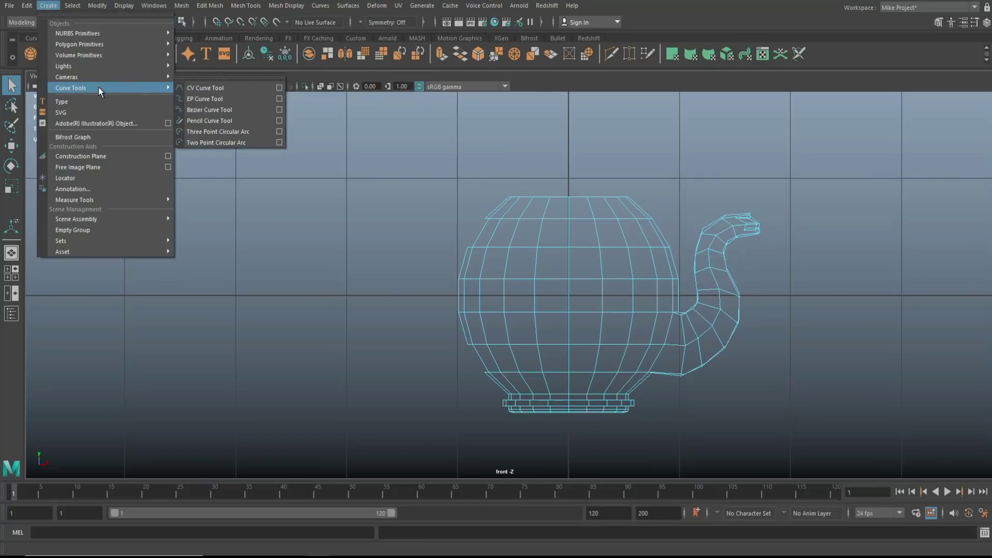
pyautogui.click(203, 88)
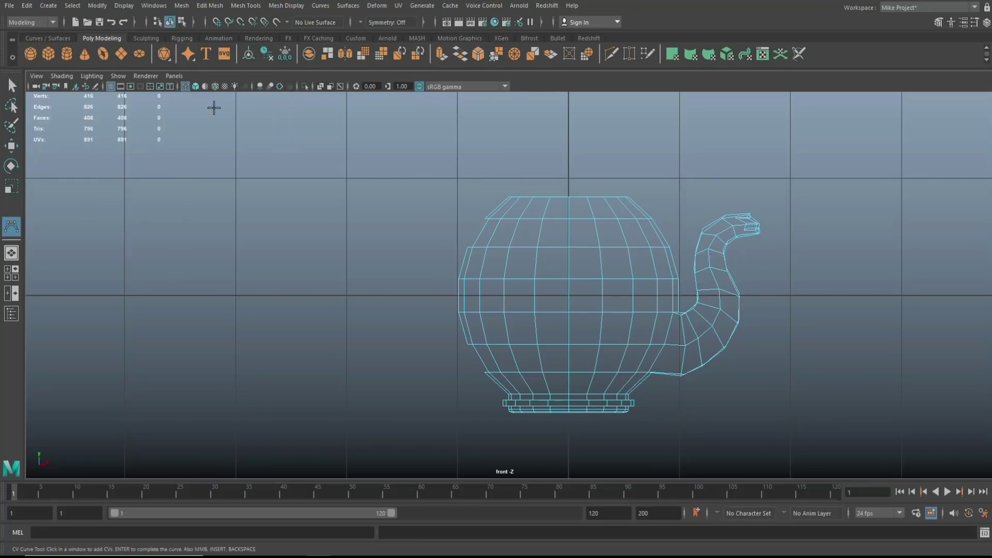
pyautogui.click(471, 234)
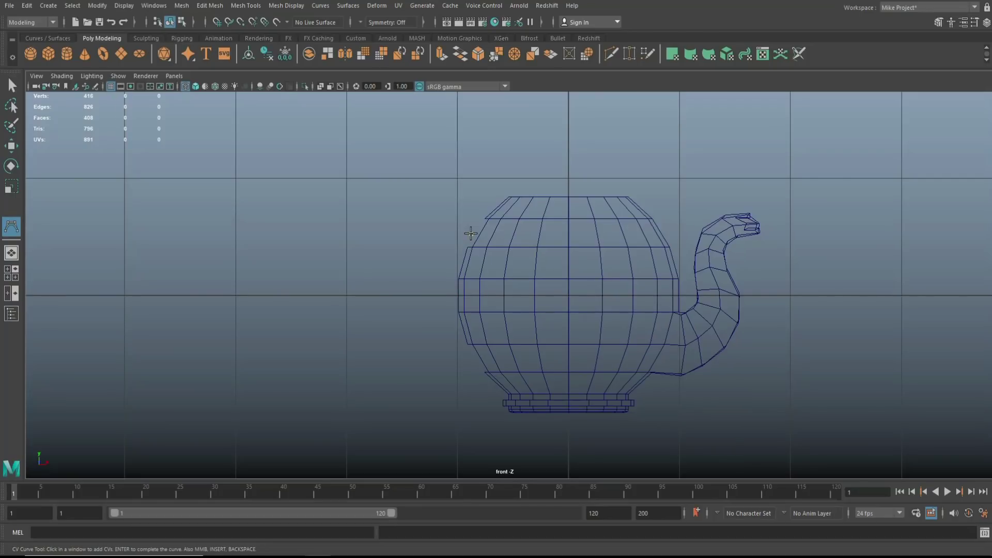
pyautogui.click(442, 229)
pyautogui.click(416, 236)
pyautogui.click(373, 259)
pyautogui.click(365, 299)
pyautogui.click(364, 334)
pyautogui.click(393, 365)
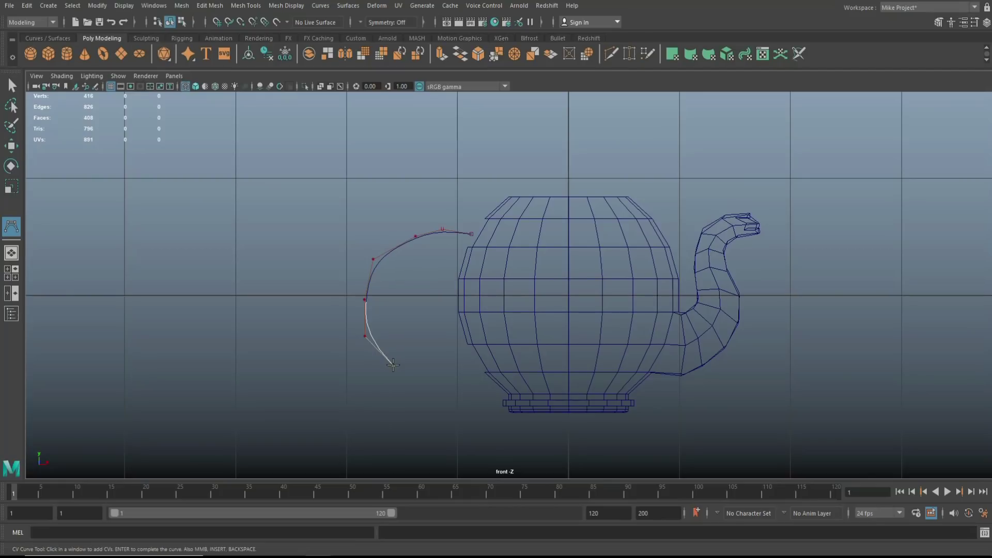
pyautogui.click(426, 375)
pyautogui.click(454, 370)
pyautogui.click(470, 363)
pyautogui.press('Return')
# Reshape the handle curve by moving the control vertices along its upper bend and outermost side outward for a rounder arc.
pyautogui.press('q')
pyautogui.moveTo(405, 242); pyautogui.dragTo(367, 246, button='right')
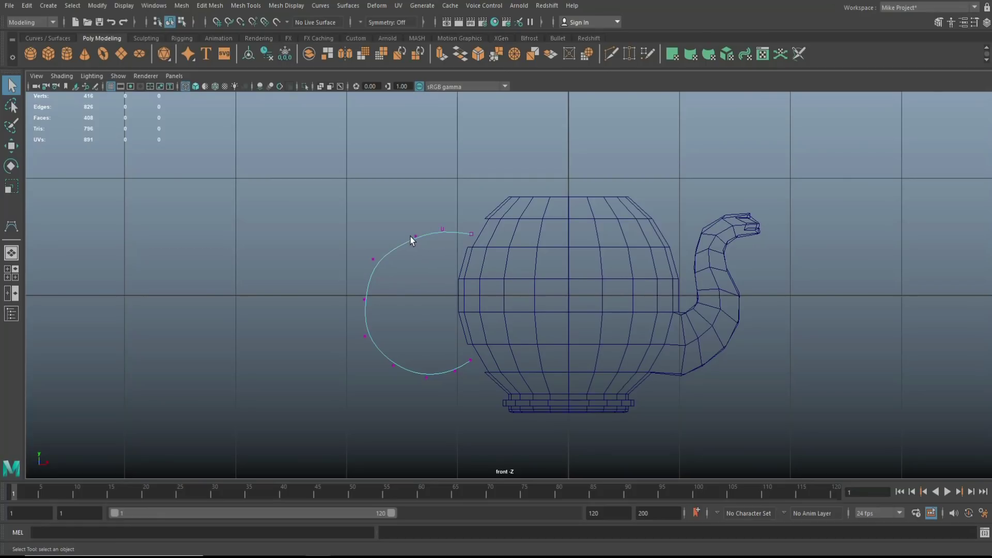
pyautogui.press('w')
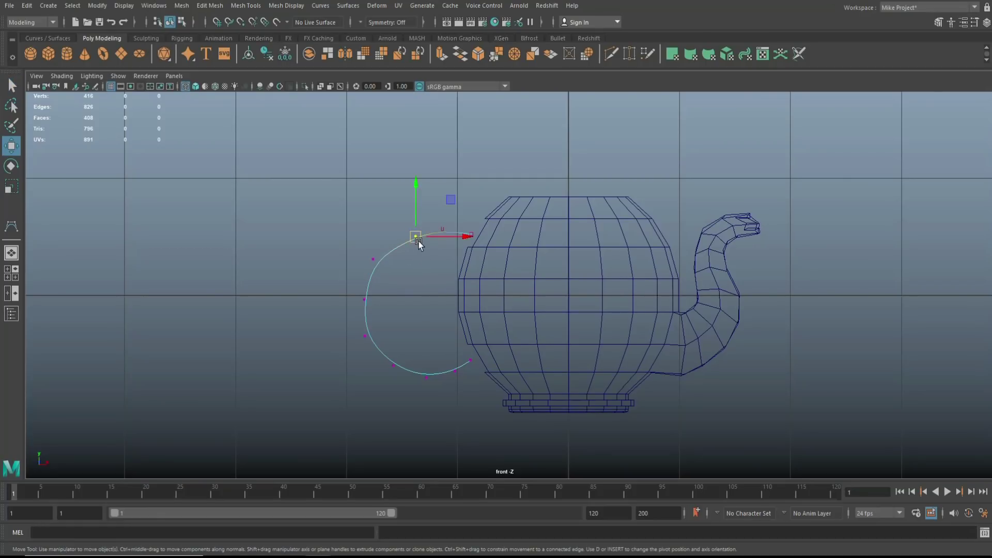
pyautogui.moveTo(418, 240); pyautogui.dragTo(375, 260)
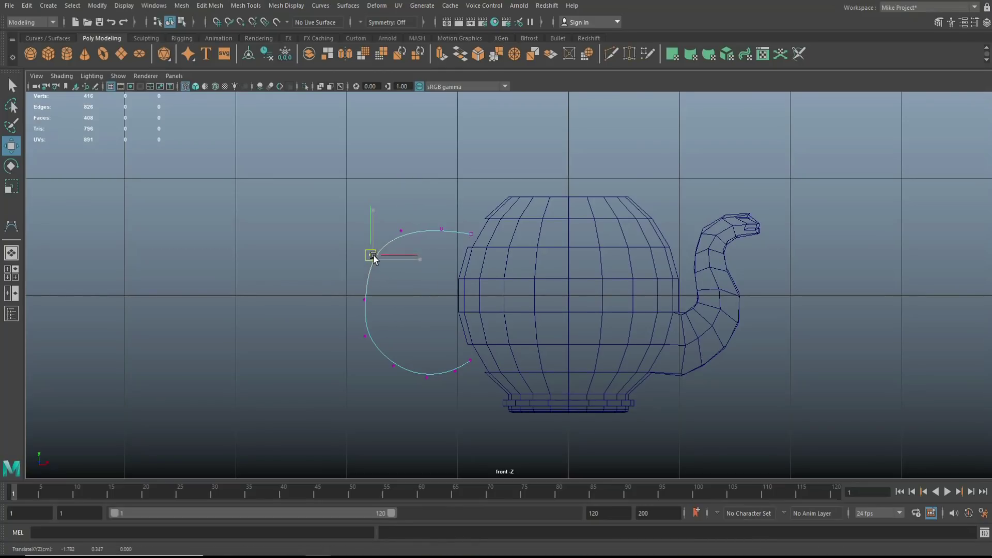
pyautogui.click(364, 298)
pyautogui.moveTo(364, 298); pyautogui.dragTo(361, 294)
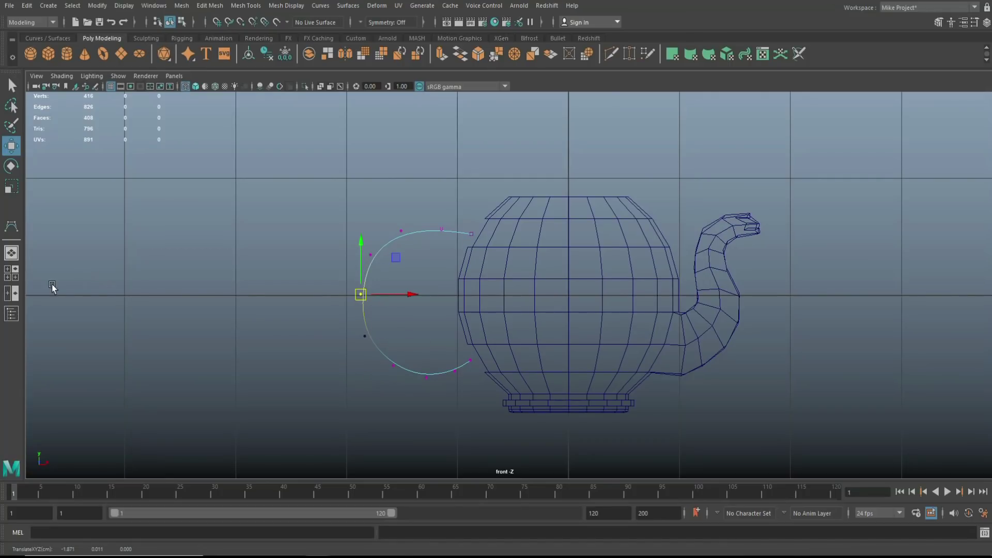
# In the perspective view, extrude the border edges of the vessel's upper opening along the handle curve with 10 divisions.
pyautogui.press('space')
pyautogui.press('space')
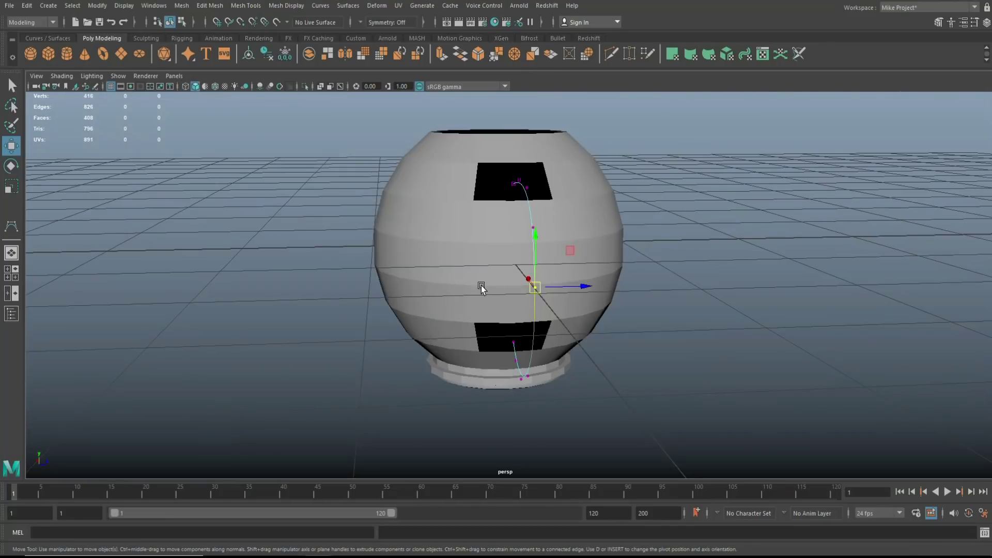
pyautogui.keyDown('alt'); pyautogui.moveTo(487, 301); pyautogui.dragTo(536, 321); pyautogui.keyUp('alt')
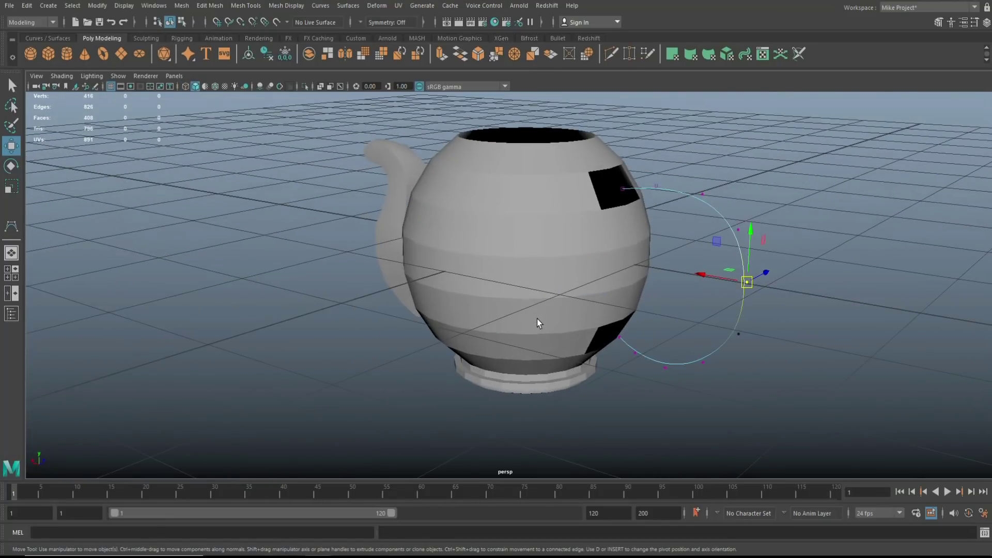
pyautogui.press('q')
pyautogui.moveTo(611, 157); pyautogui.dragTo(629, 146, button='right')
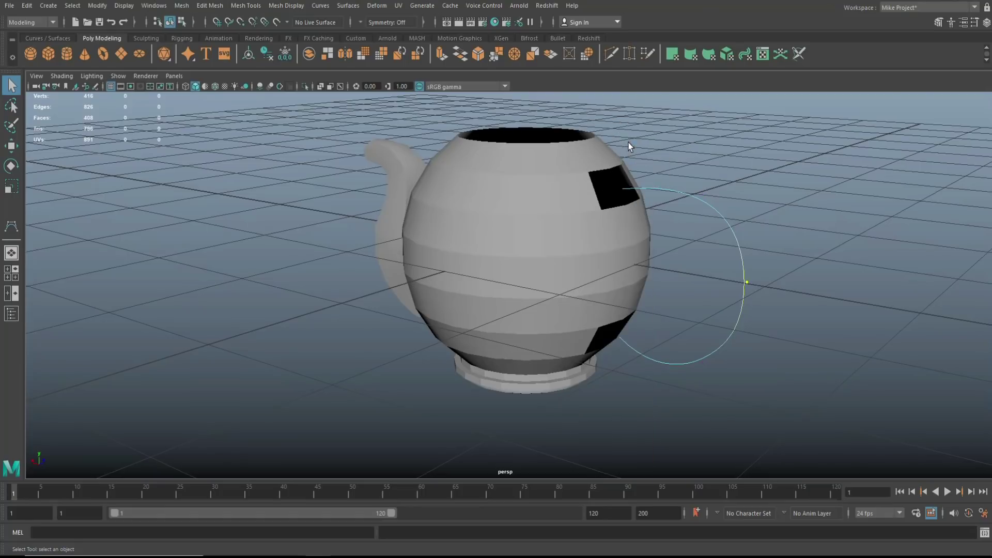
pyautogui.click(611, 169)
pyautogui.moveTo(587, 173); pyautogui.dragTo(588, 128, button='right')
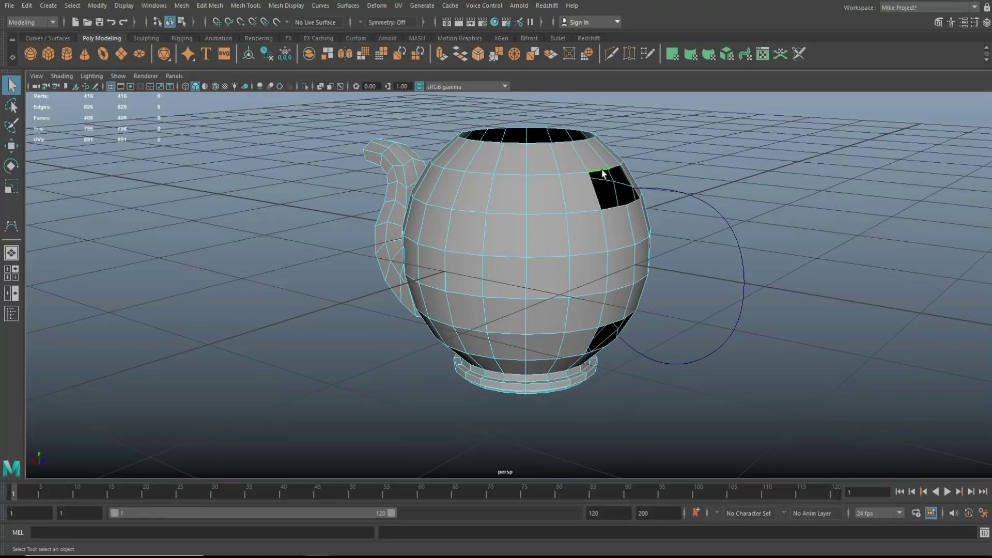
pyautogui.moveTo(713, 252); pyautogui.dragTo(718, 266)
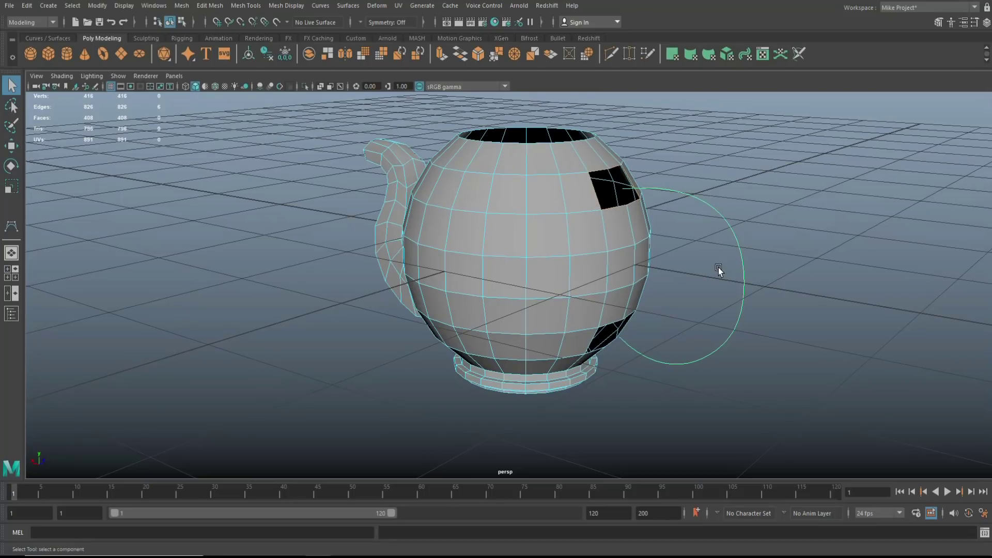
pyautogui.hotkey('ctrl', 'e')
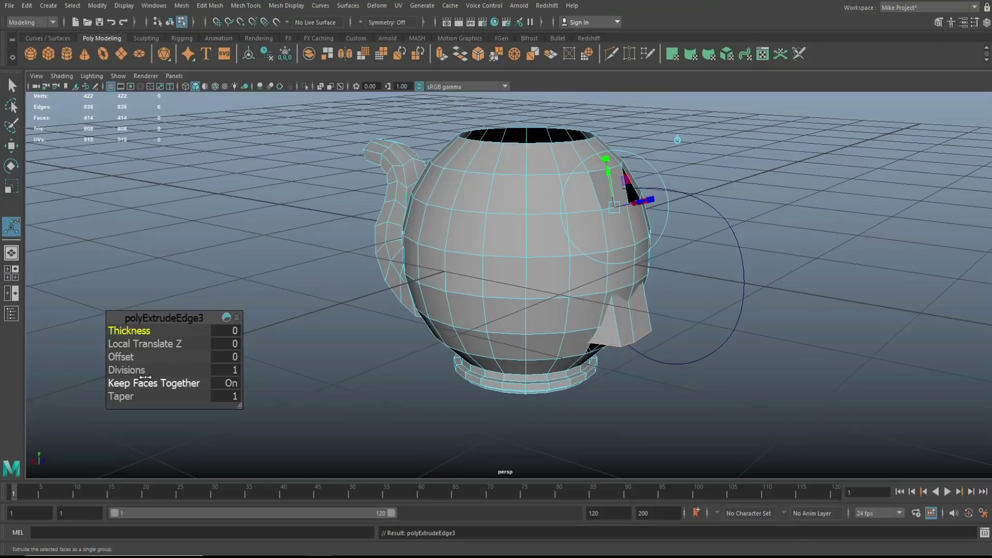
pyautogui.moveTo(141, 371); pyautogui.dragTo(186, 370)
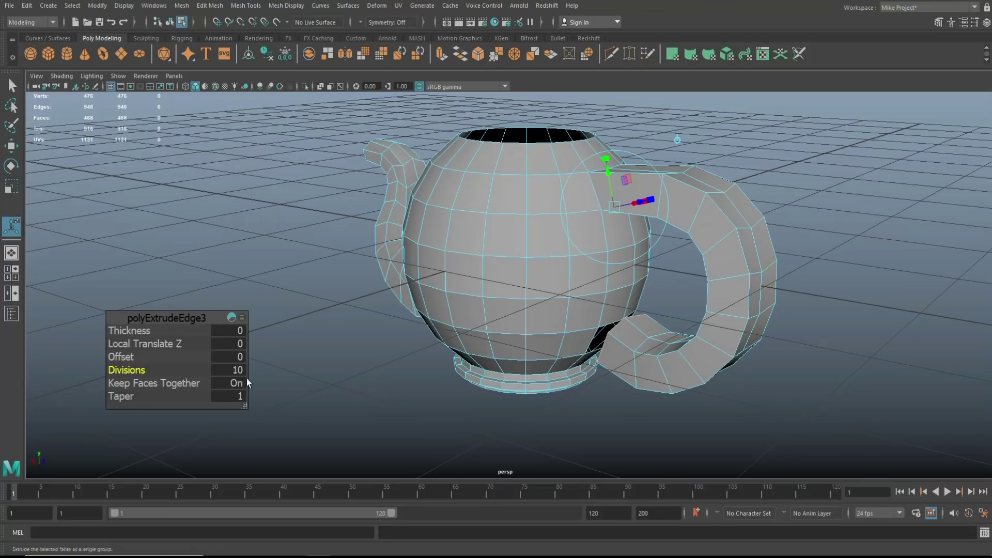
# Target Weld the first two vertices of the handle's free end to the matching vertices on one side of the vessel's lower opening.
pyautogui.keyDown('alt'); pyautogui.moveTo(713, 335); pyautogui.dragTo(594, 411); pyautogui.keyUp('alt')
pyautogui.scroll(3, 591, 425)
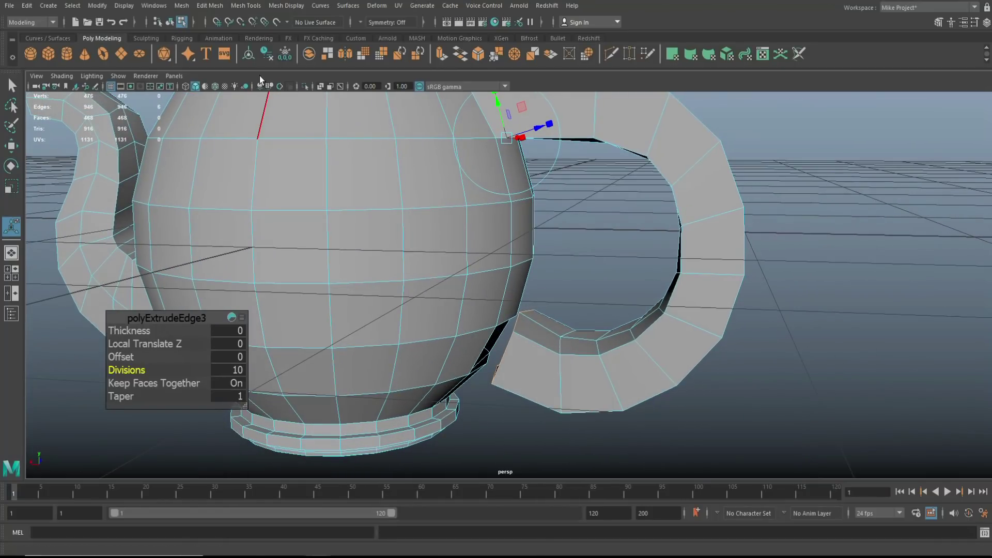
pyautogui.click(210, 5)
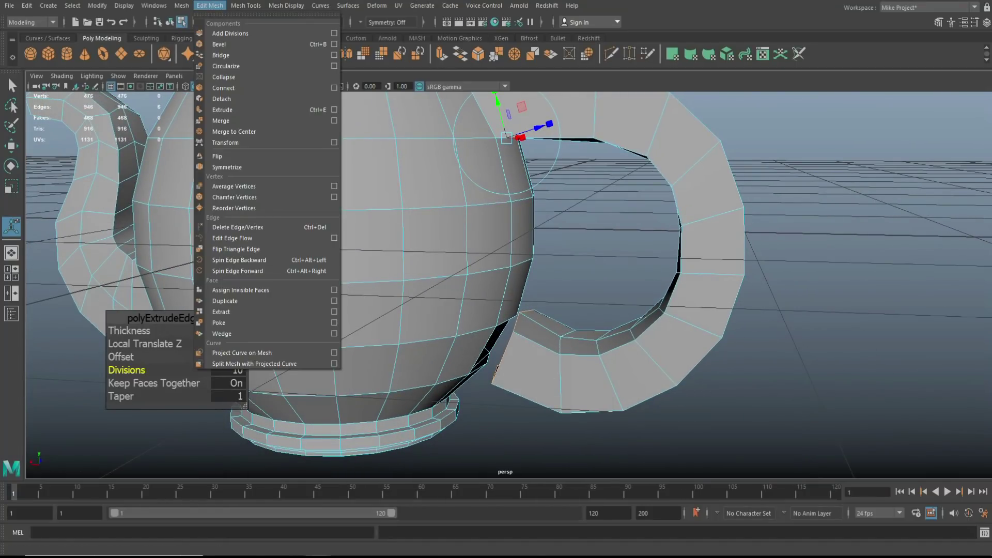
pyautogui.moveTo(246, 5)
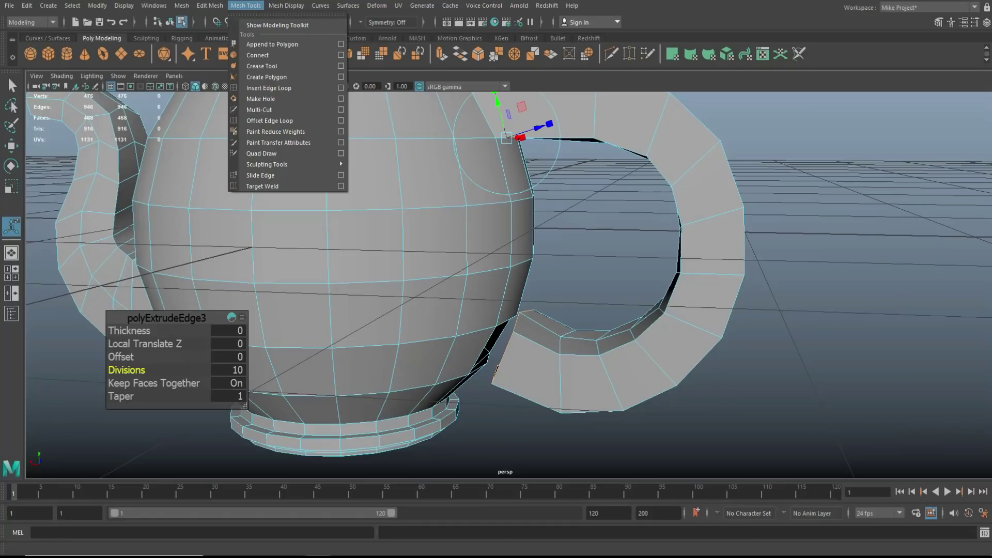
pyautogui.click(288, 187)
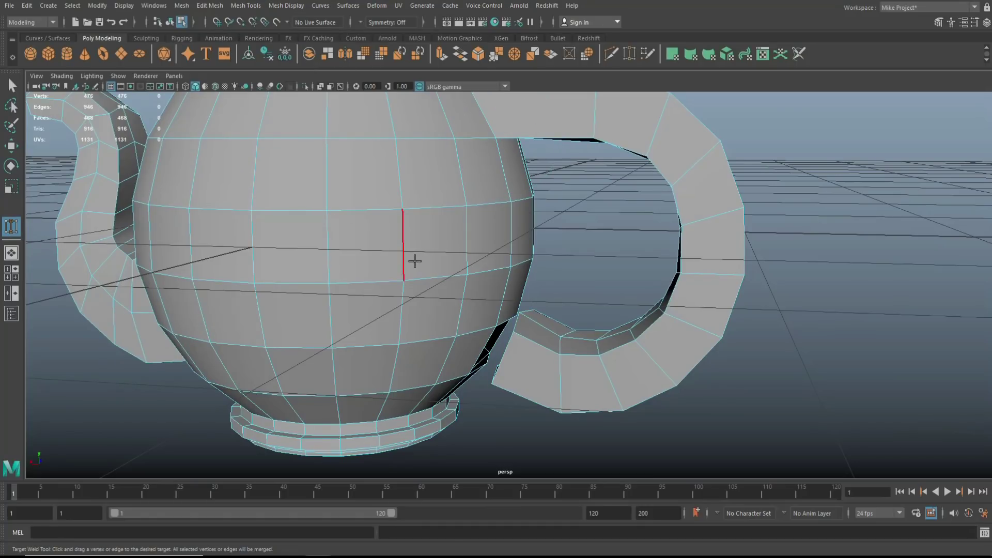
pyautogui.keyDown('alt'); pyautogui.moveTo(415, 262); pyautogui.dragTo(439, 191, button='middle'); pyautogui.keyUp('alt')
pyautogui.scroll(3, 487, 233)
pyautogui.rightClick(582, 257)
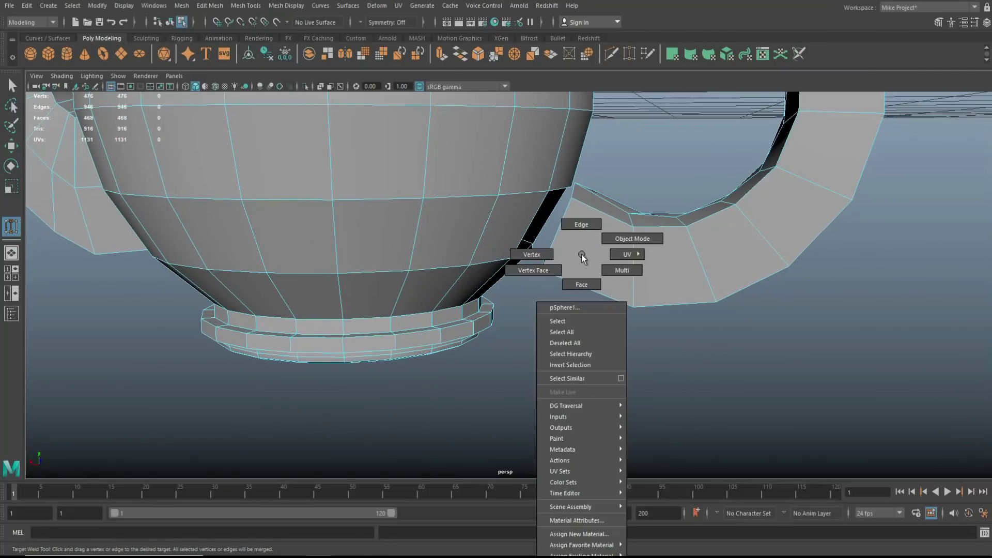
pyautogui.click(547, 252)
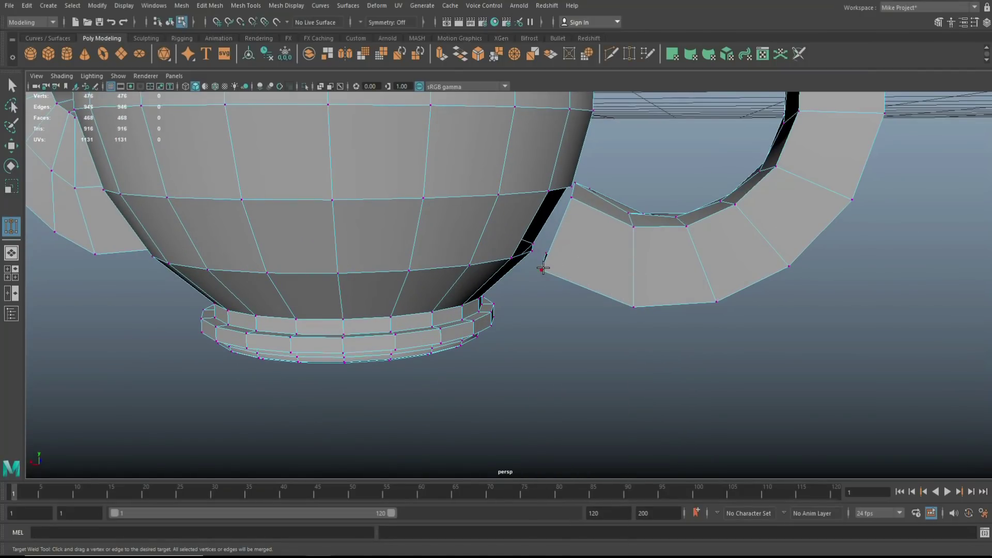
pyautogui.keyDown('alt'); pyautogui.moveTo(535, 329); pyautogui.dragTo(526, 340); pyautogui.keyUp('alt')
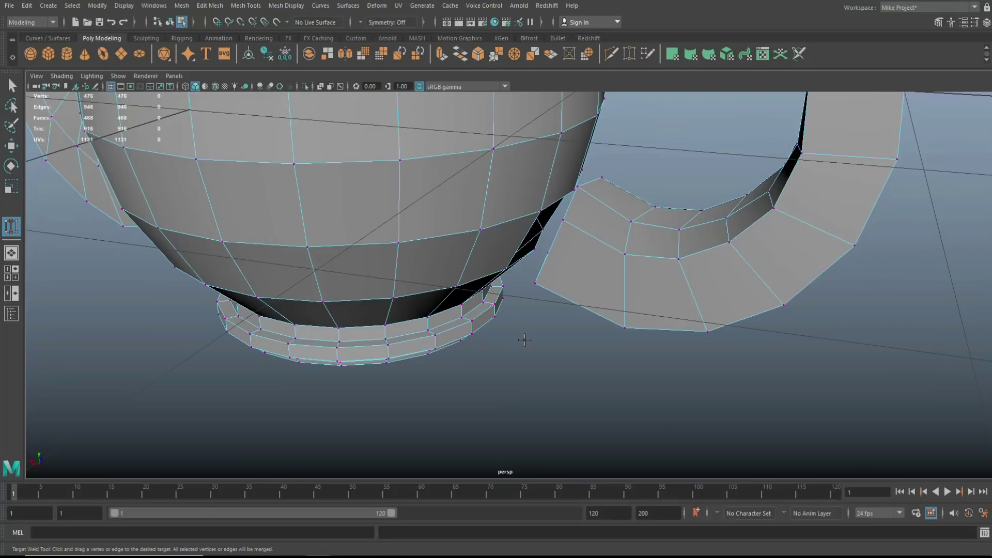
pyautogui.moveTo(534, 284); pyautogui.dragTo(506, 270)
pyautogui.keyDown('alt'); pyautogui.moveTo(541, 346); pyautogui.dragTo(544, 330); pyautogui.keyUp('alt')
pyautogui.moveTo(548, 237); pyautogui.dragTo(526, 226)
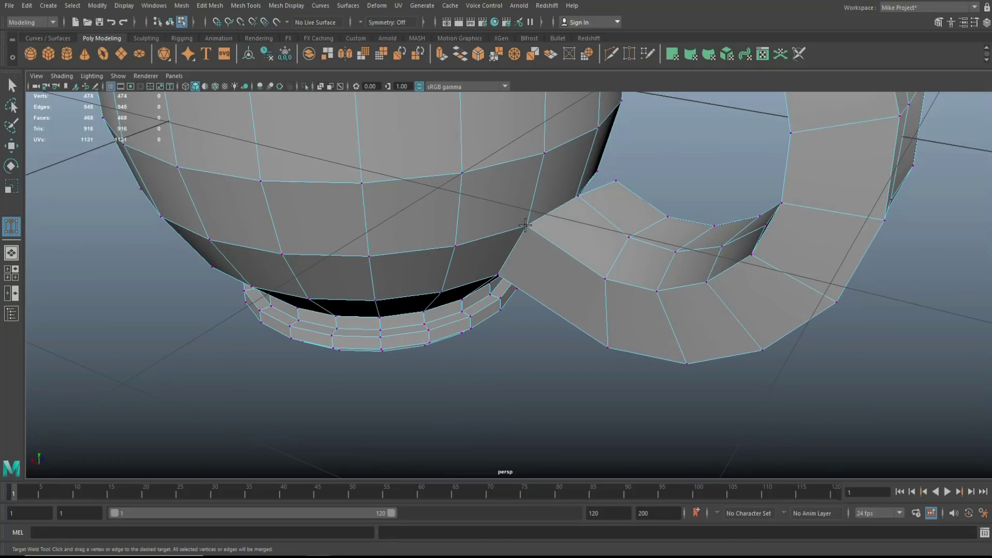
# Weld the remaining vertices of the handle's lower end to the matching border vertices of the vessel's opening, closing the gaps around the joint.
pyautogui.keyDown('alt'); pyautogui.moveTo(582, 248); pyautogui.dragTo(445, 272); pyautogui.keyUp('alt')
pyautogui.scroll(5, 466, 271)
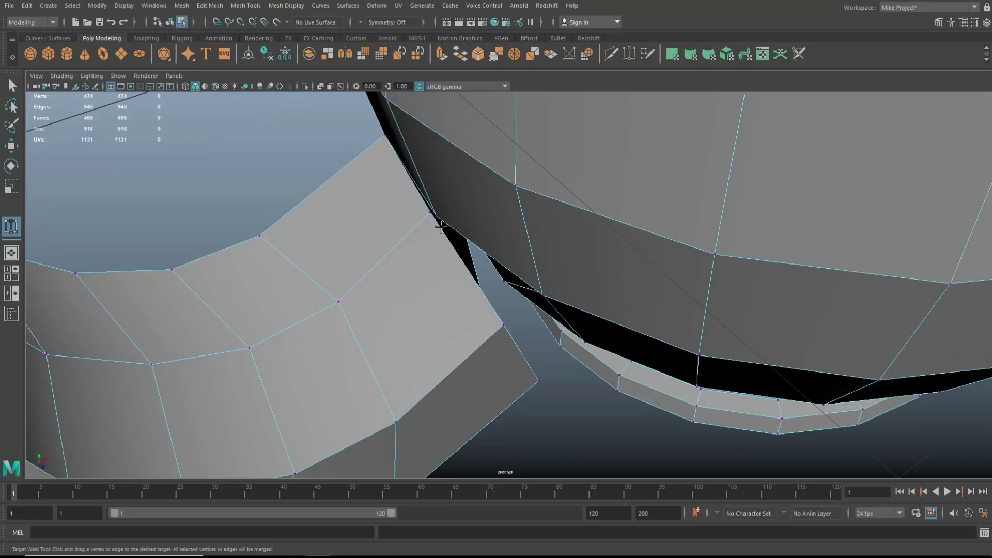
pyautogui.moveTo(433, 213); pyautogui.dragTo(480, 262)
pyautogui.moveTo(414, 138); pyautogui.dragTo(458, 124)
pyautogui.moveTo(472, 278); pyautogui.dragTo(528, 254)
pyautogui.keyDown('alt'); pyautogui.moveTo(510, 332); pyautogui.dragTo(533, 260); pyautogui.keyUp('alt')
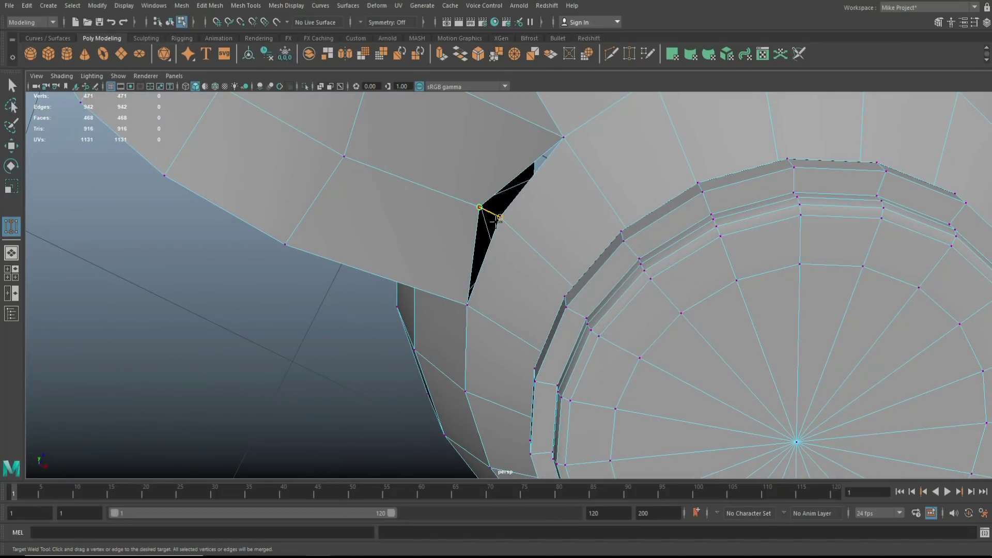
pyautogui.moveTo(497, 218); pyautogui.dragTo(500, 217)
pyautogui.keyDown('alt'); pyautogui.moveTo(465, 306); pyautogui.dragTo(584, 369); pyautogui.keyUp('alt')
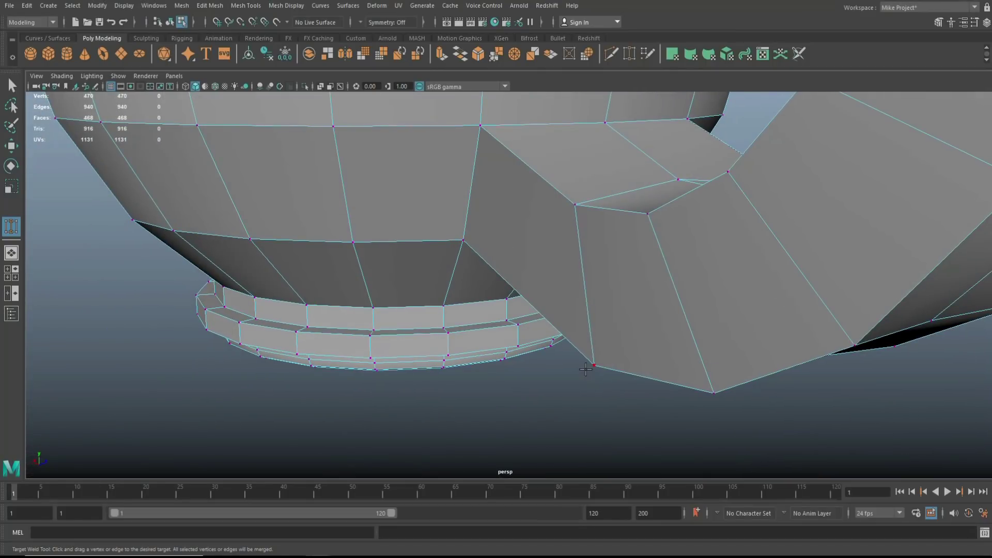
# Return to object mode and preview the teapot smoothed to inspect the handle and its joints with the vessel.
pyautogui.press('q')
pyautogui.moveTo(623, 254); pyautogui.dragTo(675, 230, button='right')
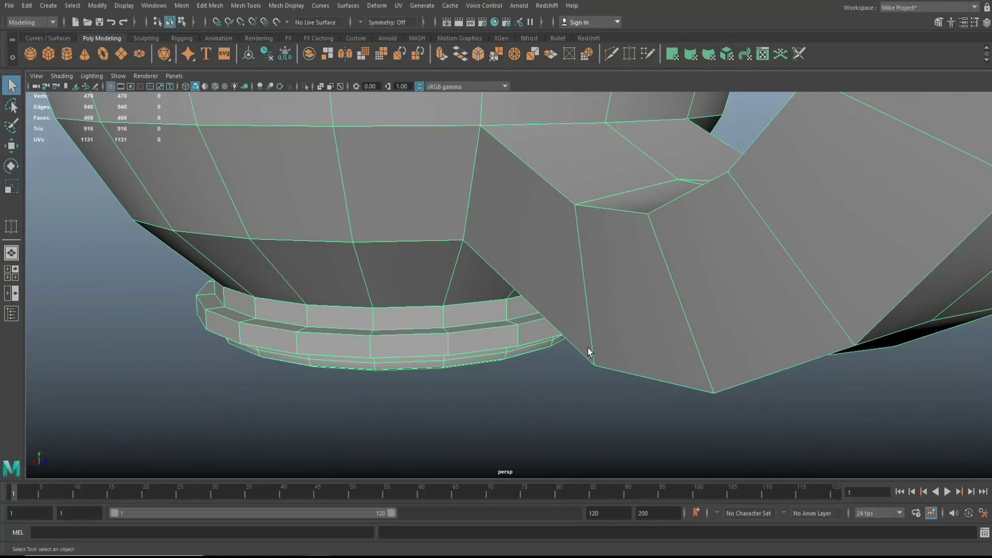
pyautogui.press('3')
pyautogui.keyDown('alt'); pyautogui.moveTo(587, 352); pyautogui.dragTo(513, 388, button='right'); pyautogui.keyUp('alt')
pyautogui.click(514, 388)
pyautogui.keyDown('alt'); pyautogui.moveTo(518, 391); pyautogui.dragTo(595, 195); pyautogui.keyUp('alt')
pyautogui.scroll(-2, 613, 375)
pyautogui.scroll(-3, 617, 367)
pyautogui.click(619, 176)
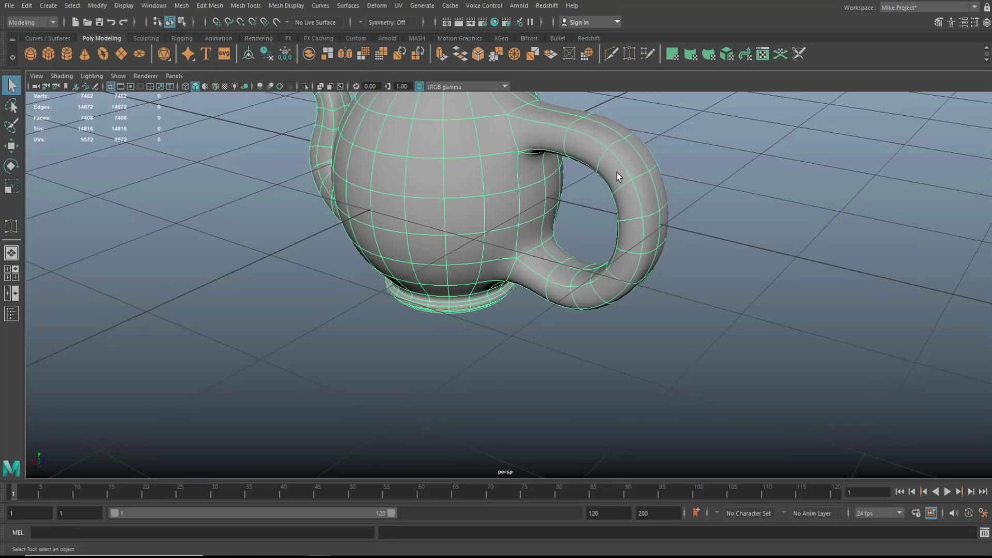
# In the front view, delete the teapot's construction history and the leftover handle curve.
pyautogui.click(12, 277)
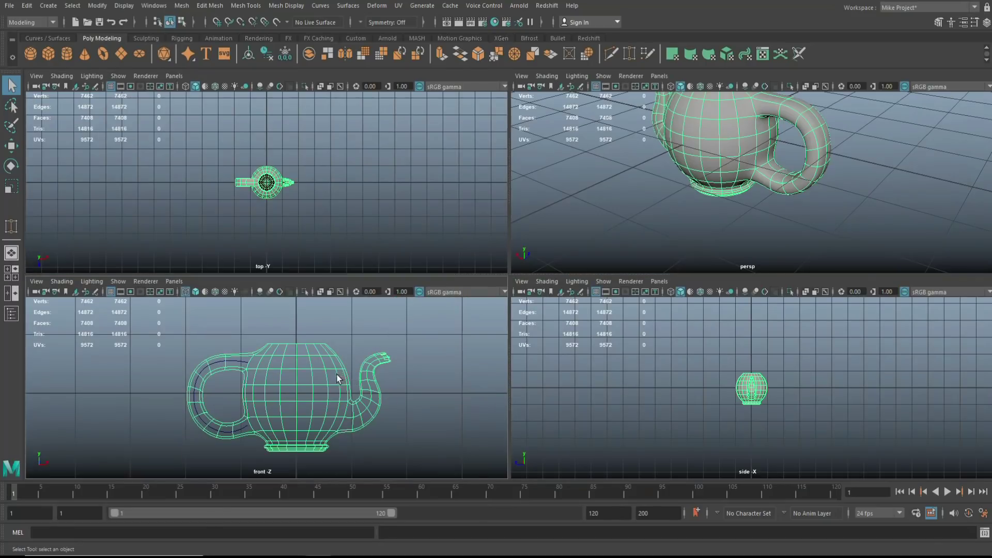
pyautogui.press('space')
pyautogui.moveTo(510, 250); pyautogui.dragTo(559, 228, button='right')
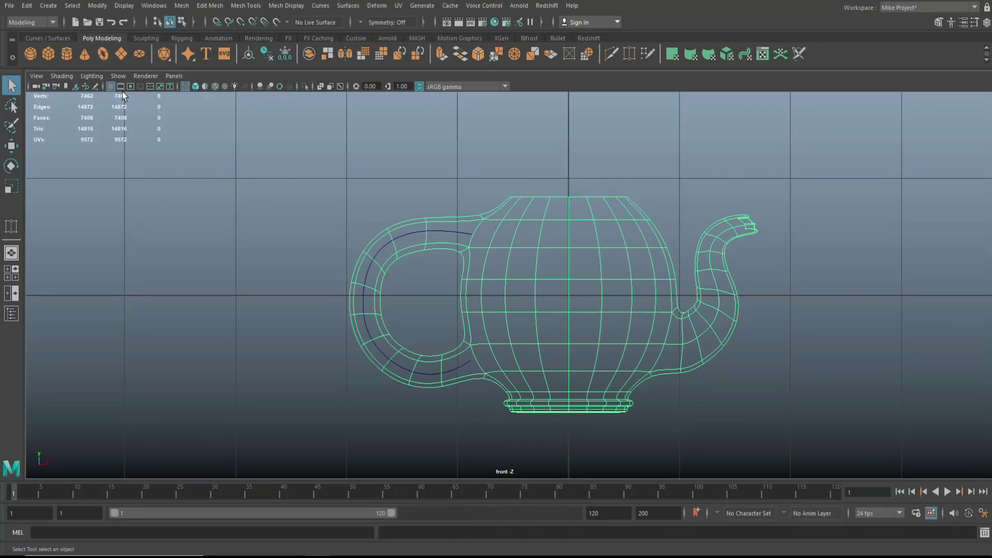
pyautogui.click(30, 6)
pyautogui.moveTo(76, 129)
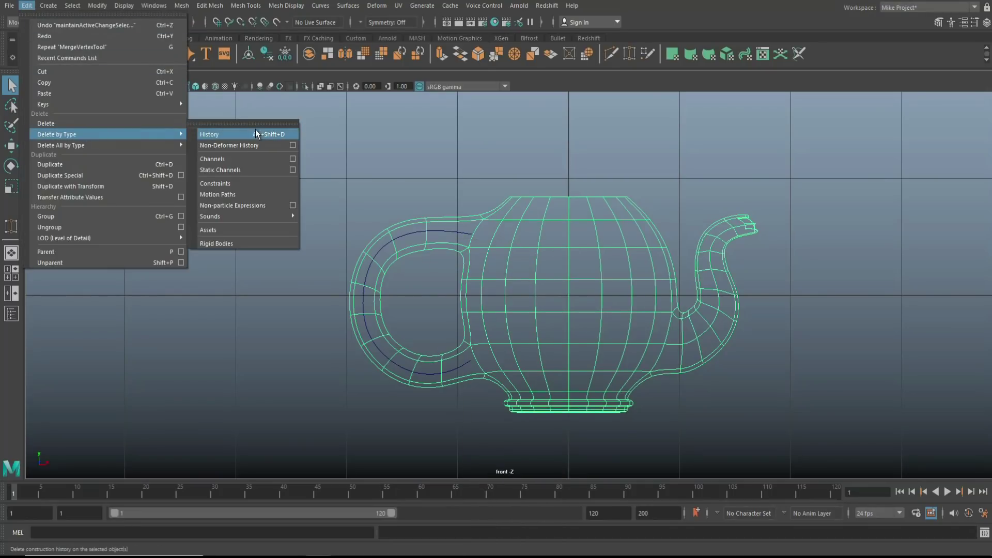
pyautogui.click(239, 131)
pyautogui.click(454, 231)
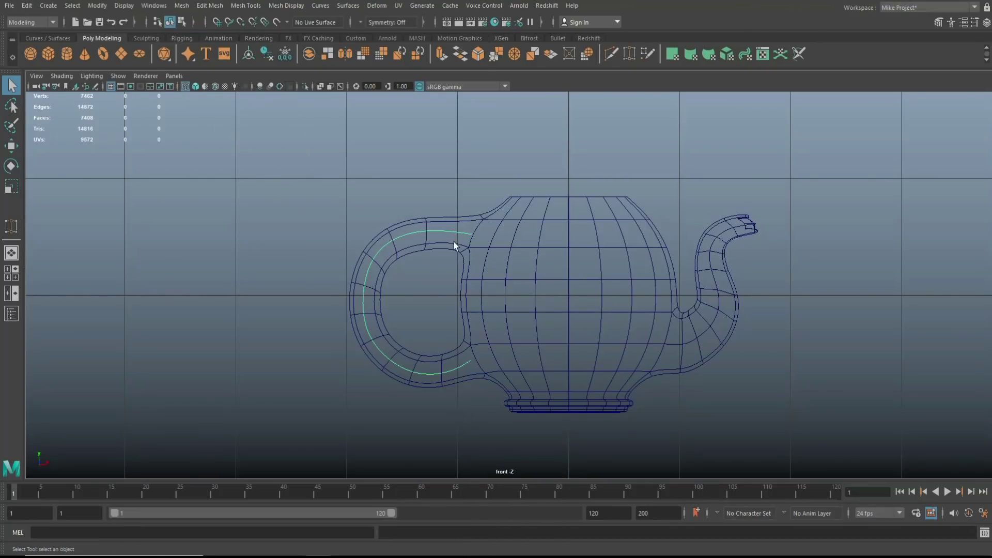
pyautogui.press('Delete')
# Turn off the teapot's smooth preview and move the upper handle's vertex ring nearest the vessel up and toward the vessel.
pyautogui.moveTo(570, 227); pyautogui.dragTo(600, 216, button='right')
pyautogui.click(603, 277)
pyautogui.press('1')
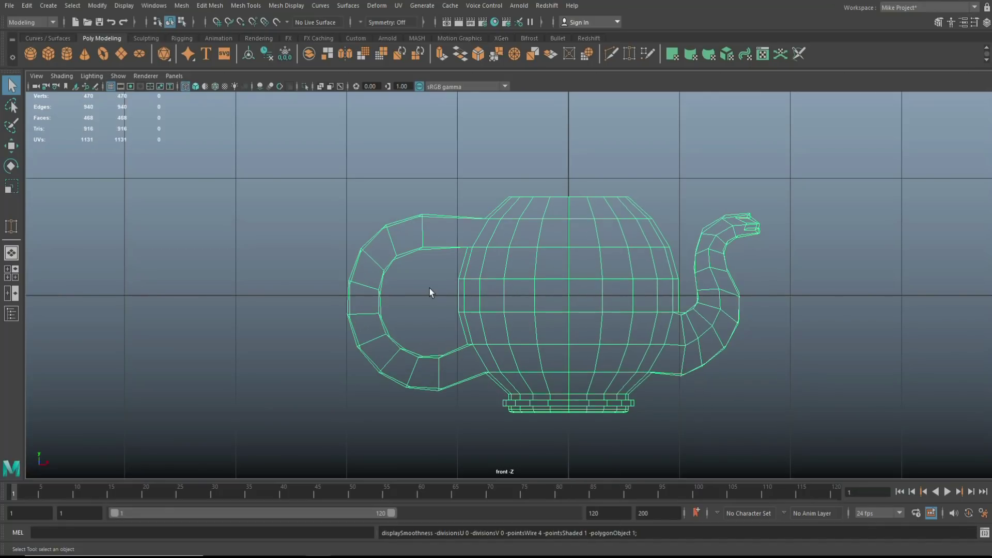
pyautogui.scroll(3, 430, 288)
pyautogui.moveTo(429, 209); pyautogui.dragTo(404, 199, button='right')
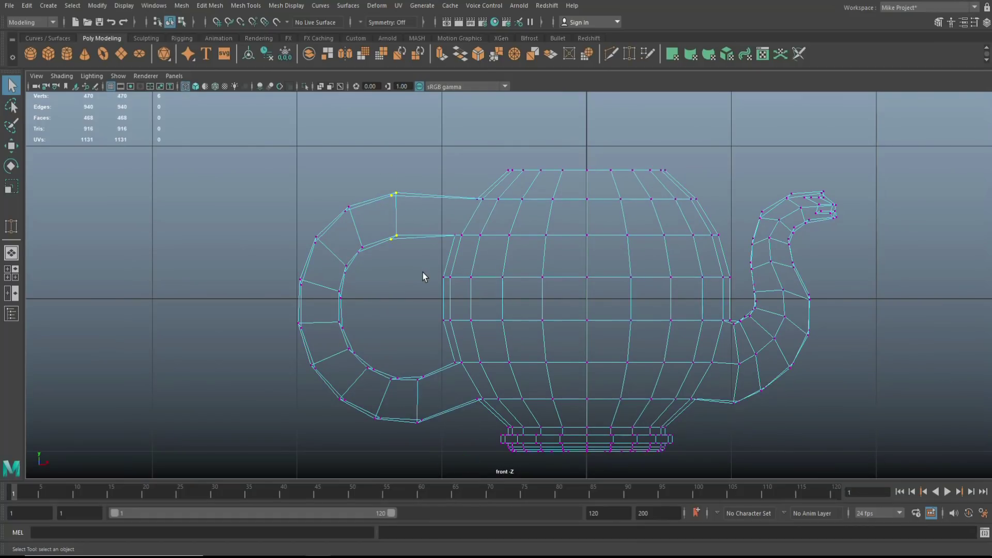
pyautogui.press('b')
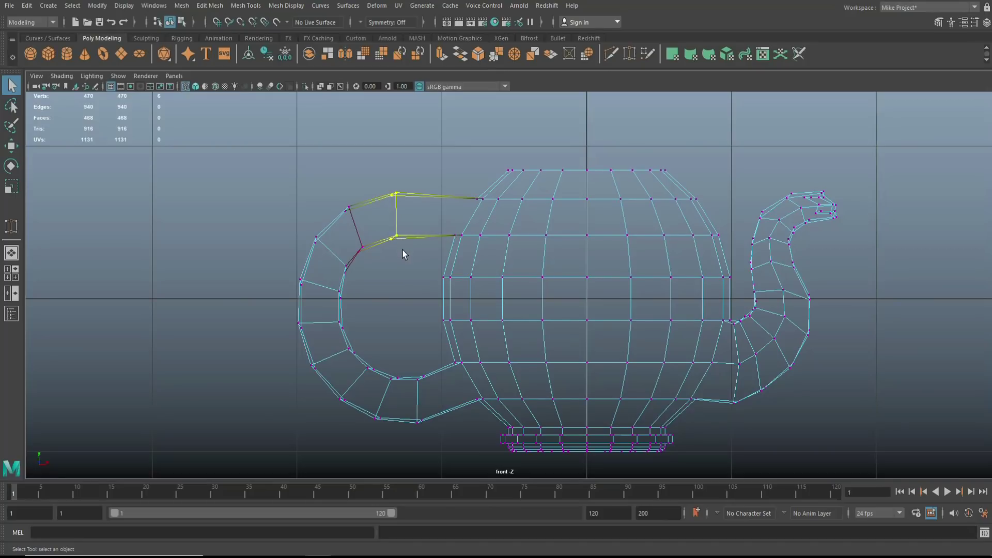
pyautogui.press('w')
pyautogui.moveTo(395, 220); pyautogui.dragTo(420, 207)
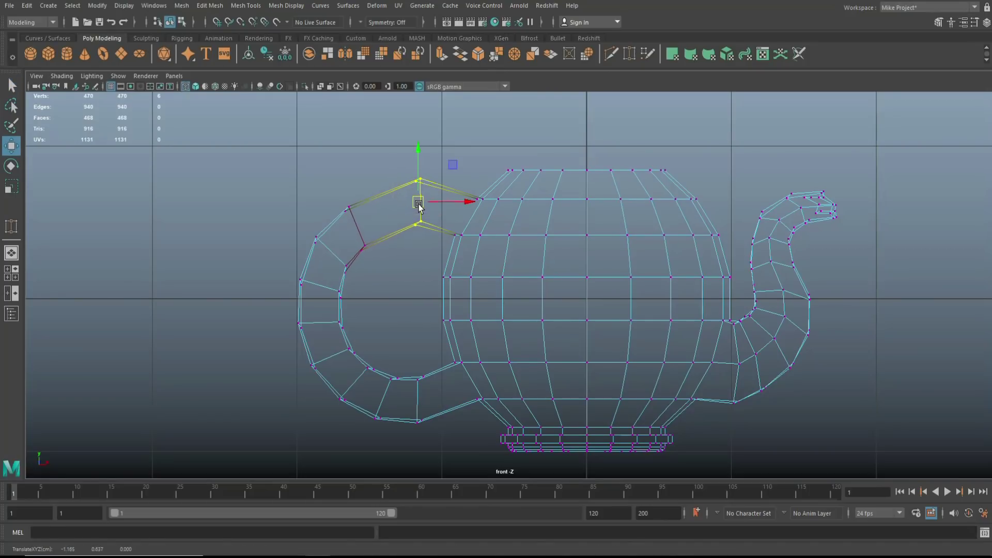
# Raise the outer handle's vertices and shift the upper bend's second ring toward the vessel for a rounder arc.
pyautogui.moveTo(258, 167); pyautogui.dragTo(396, 465)
pyautogui.moveTo(342, 317); pyautogui.dragTo(350, 304)
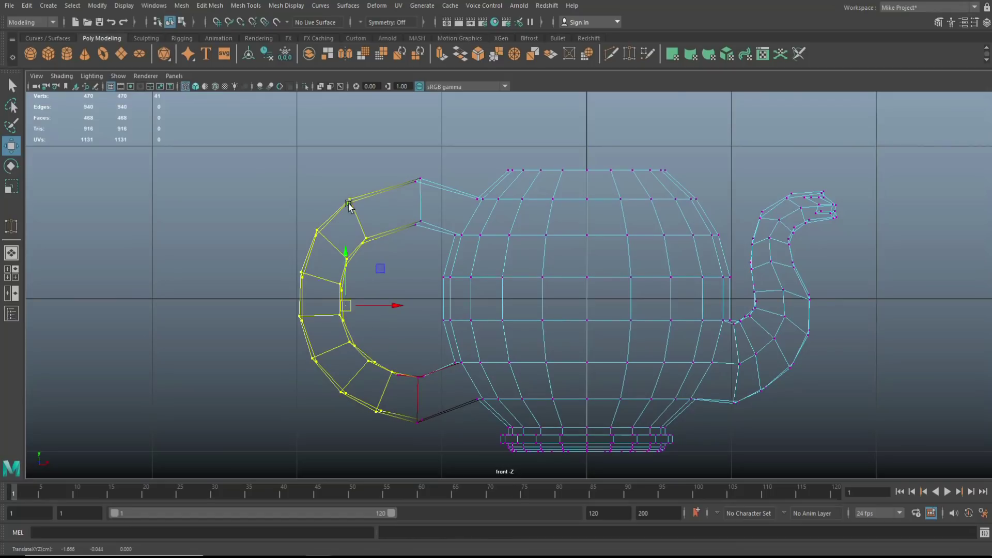
pyautogui.moveTo(386, 248); pyautogui.dragTo(373, 207)
pyautogui.moveTo(310, 219); pyautogui.dragTo(339, 234)
pyautogui.moveTo(289, 261); pyautogui.dragTo(430, 472)
pyautogui.moveTo(361, 347); pyautogui.dragTo(359, 334)
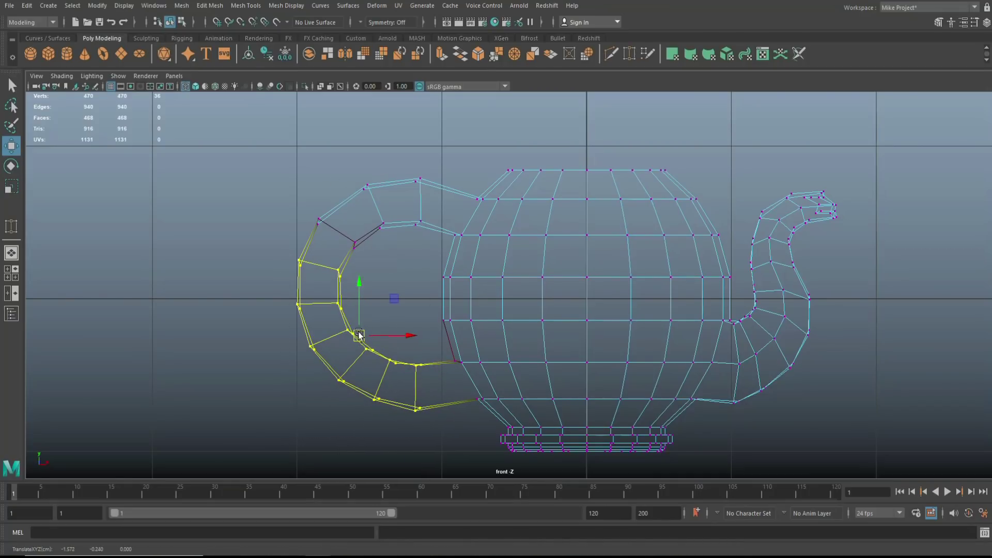
# Lower the two vertex rings of the handle's bottom bend nearest the vessel slightly to smooth its curve.
pyautogui.moveTo(405, 301); pyautogui.dragTo(434, 463)
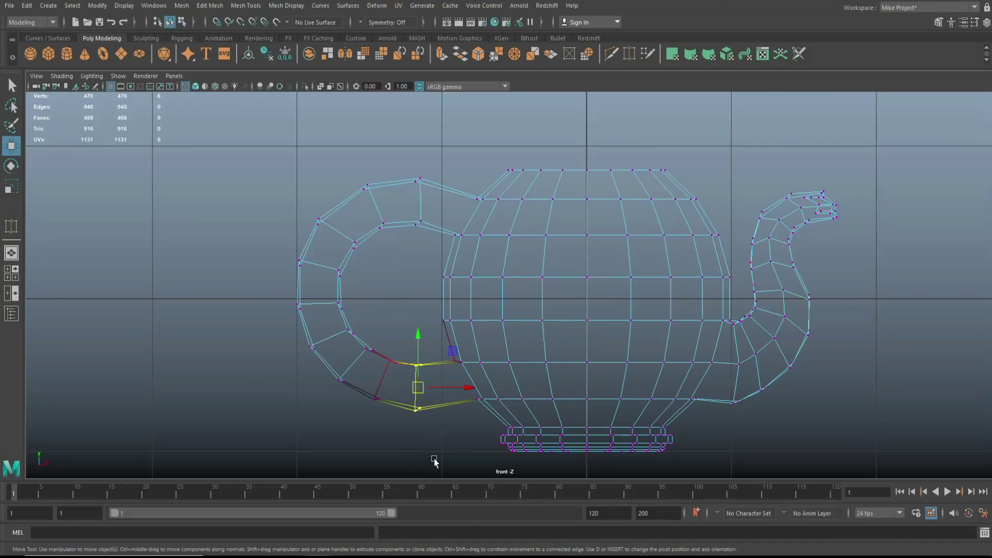
pyautogui.moveTo(420, 397); pyautogui.dragTo(422, 393)
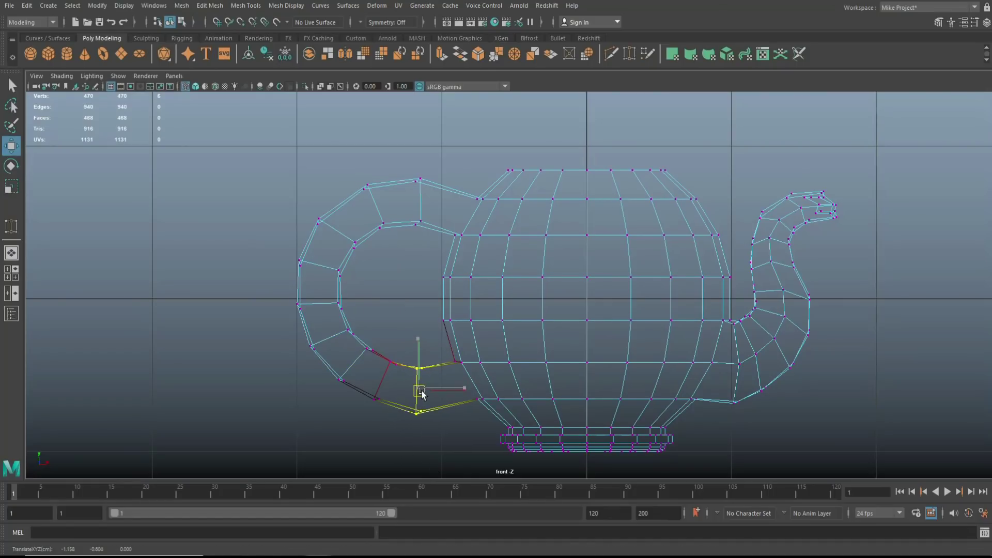
pyautogui.moveTo(396, 342); pyautogui.dragTo(374, 446)
pyautogui.moveTo(388, 382); pyautogui.dragTo(388, 385)
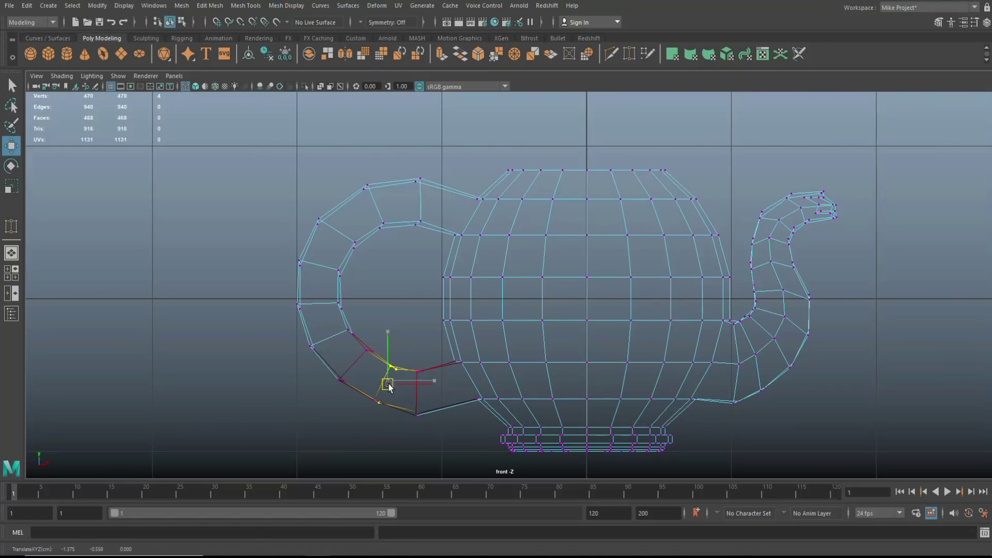
# In the top view in wireframe, select the handle's vertex rings nearest the vessel and scale them narrower across the handle's width.
pyautogui.click(16, 271)
pyautogui.press('space')
pyautogui.scroll(10, 466, 366)
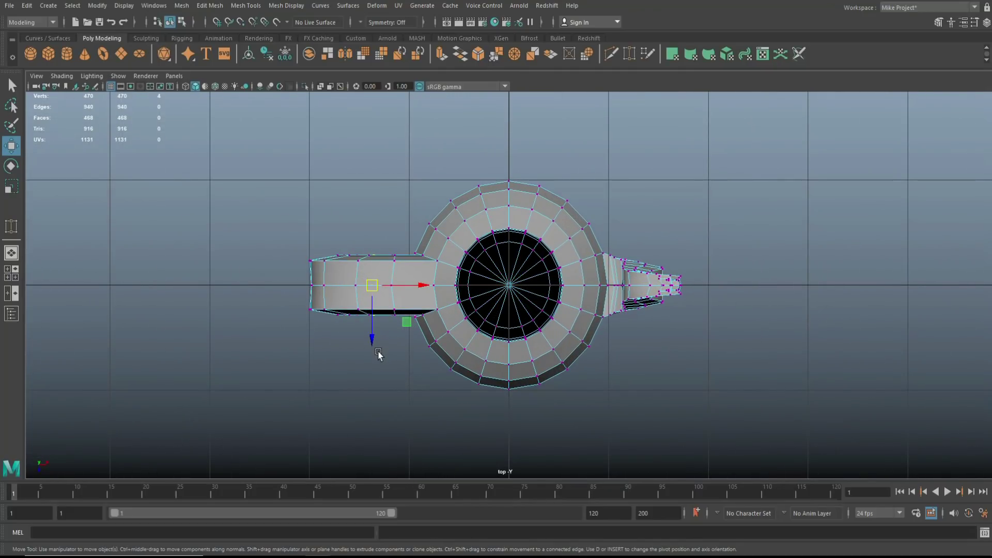
pyautogui.press('4')
pyautogui.scroll(4, 331, 292)
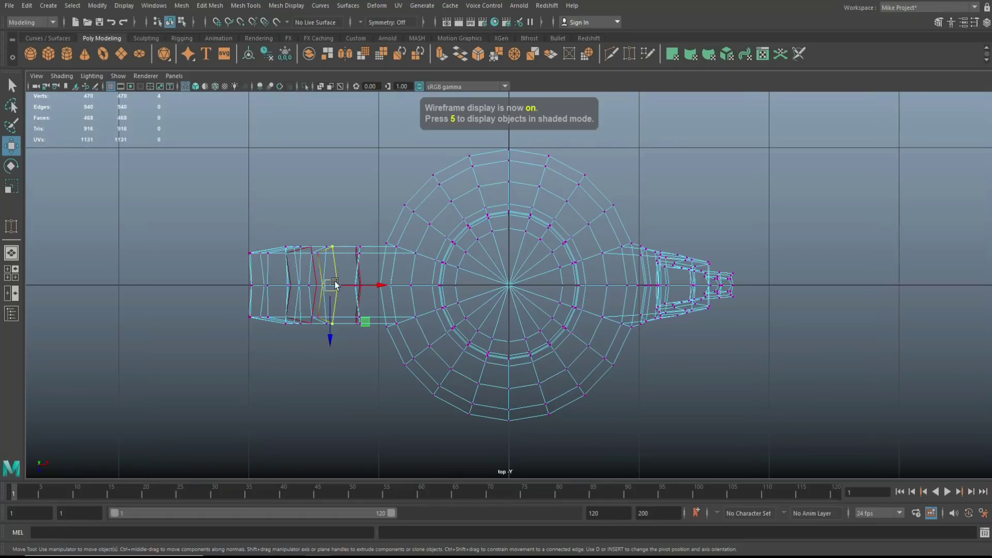
pyautogui.hotkey('shift', '.')
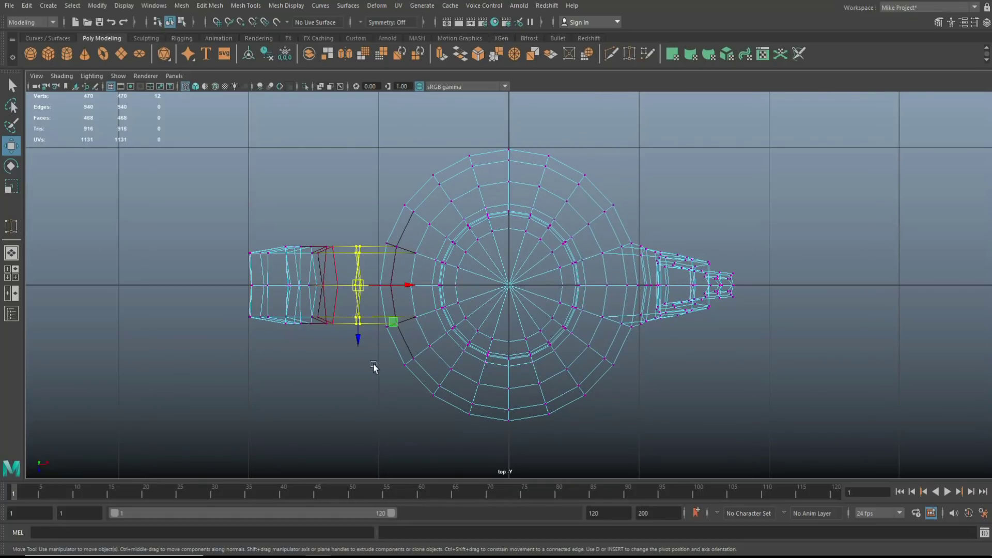
pyautogui.moveTo(354, 369); pyautogui.dragTo(338, 380)
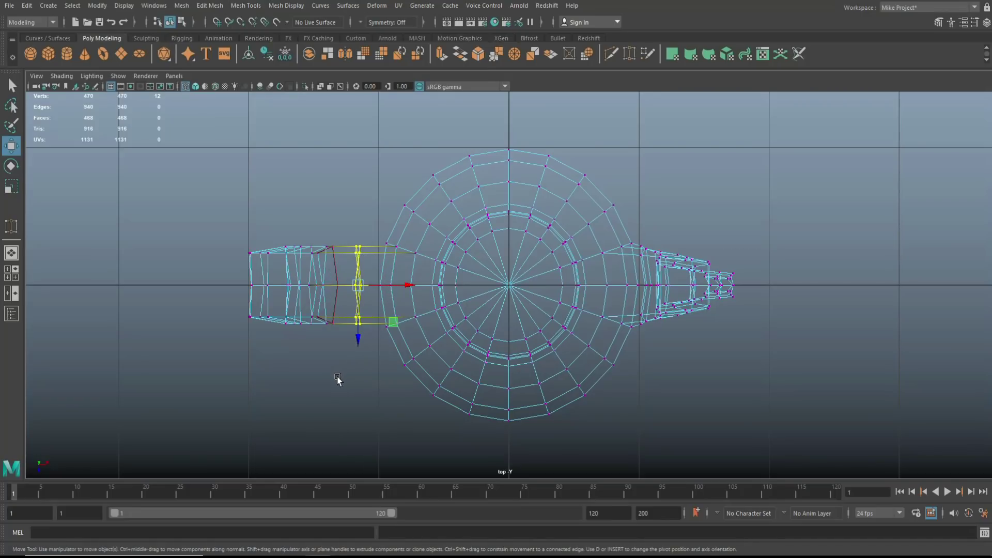
pyautogui.press('r')
pyautogui.moveTo(355, 336); pyautogui.dragTo(361, 325)
# In the perspective view, narrow the edge loops nearest the vessel on the handle's upper and lower arms by scaling them across its width.
pyautogui.click(12, 272)
pyautogui.press('space')
pyautogui.keyDown('alt'); pyautogui.moveTo(573, 281); pyautogui.dragTo(549, 127); pyautogui.keyUp('alt')
pyautogui.moveTo(525, 140); pyautogui.dragTo(530, 125, button='right')
pyautogui.doubleClick(535, 139)
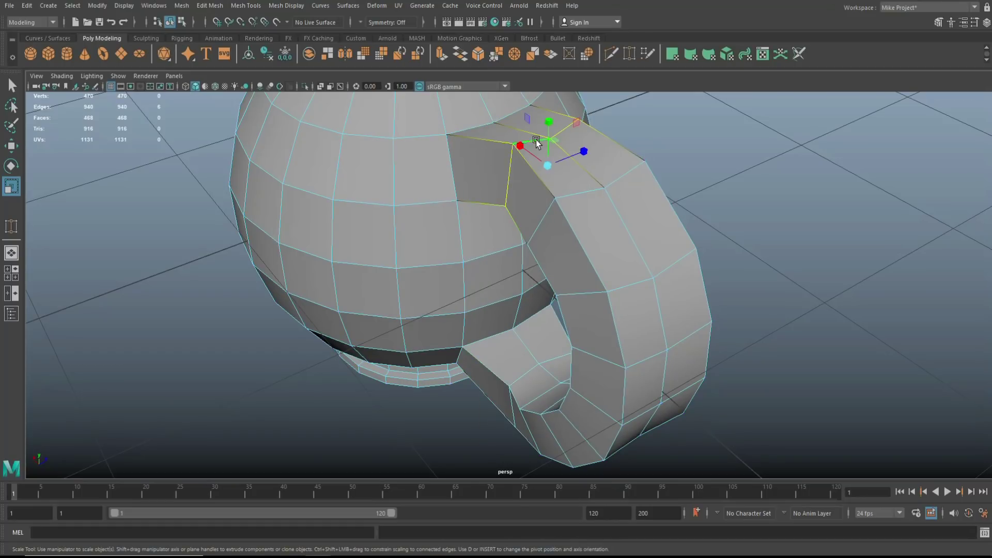
pyautogui.moveTo(583, 152); pyautogui.dragTo(573, 159)
pyautogui.doubleClick(532, 372)
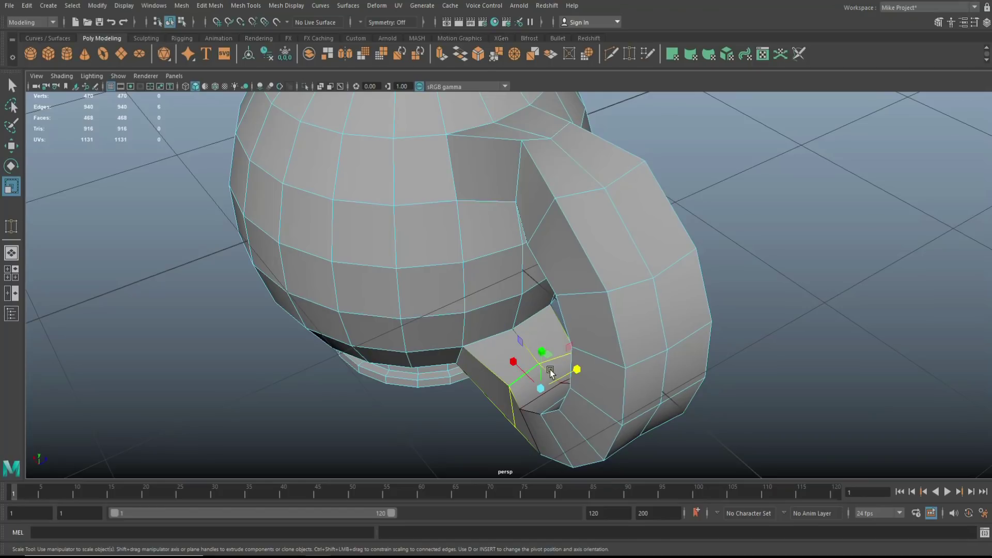
pyautogui.moveTo(583, 370); pyautogui.dragTo(575, 377)
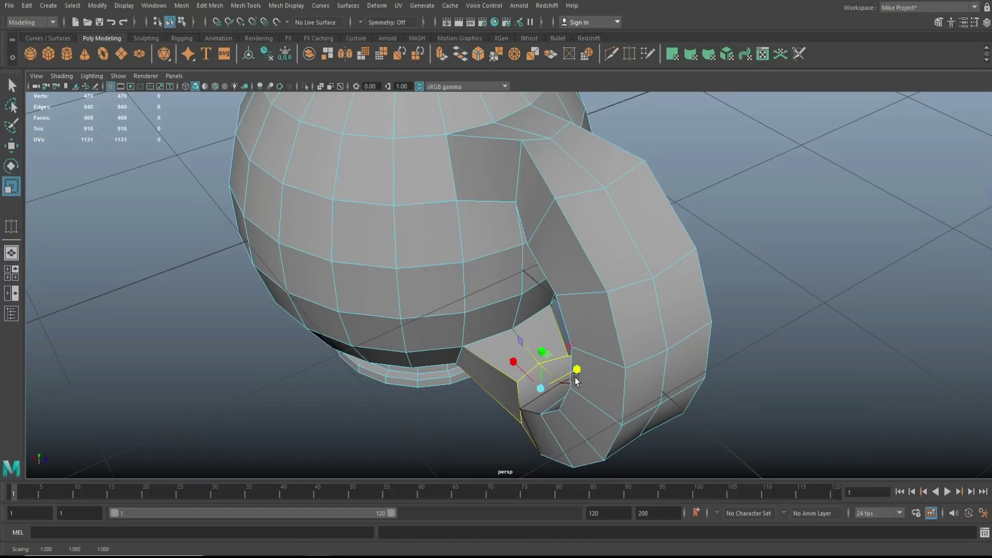
# Narrow the next pair of edge loops on the handle's upper and lower bends by scaling them together across its width.
pyautogui.keyDown('alt'); pyautogui.moveTo(509, 386); pyautogui.dragTo(435, 387); pyautogui.keyUp('alt')
pyautogui.doubleClick(653, 209)
pyautogui.press('capslock')
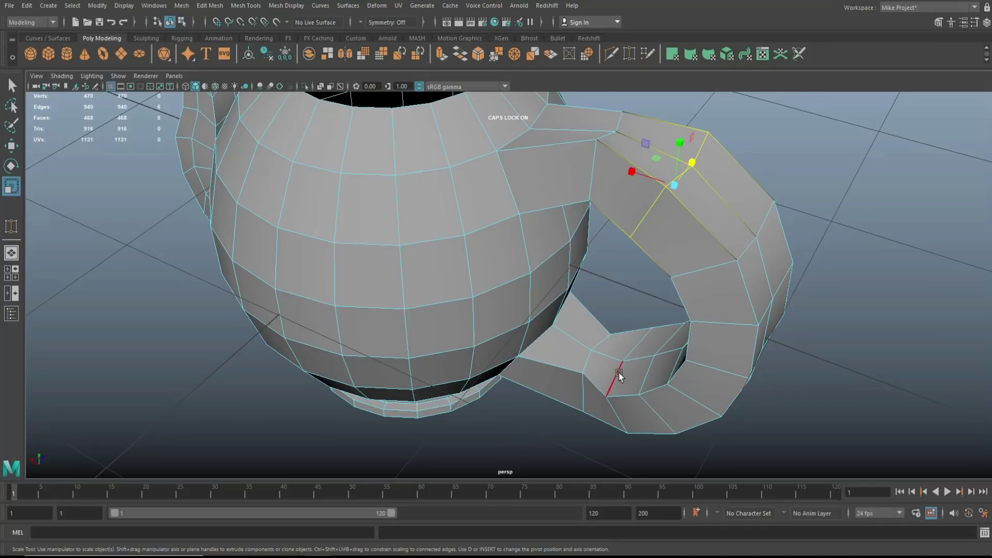
pyautogui.doubleClick(619, 375)
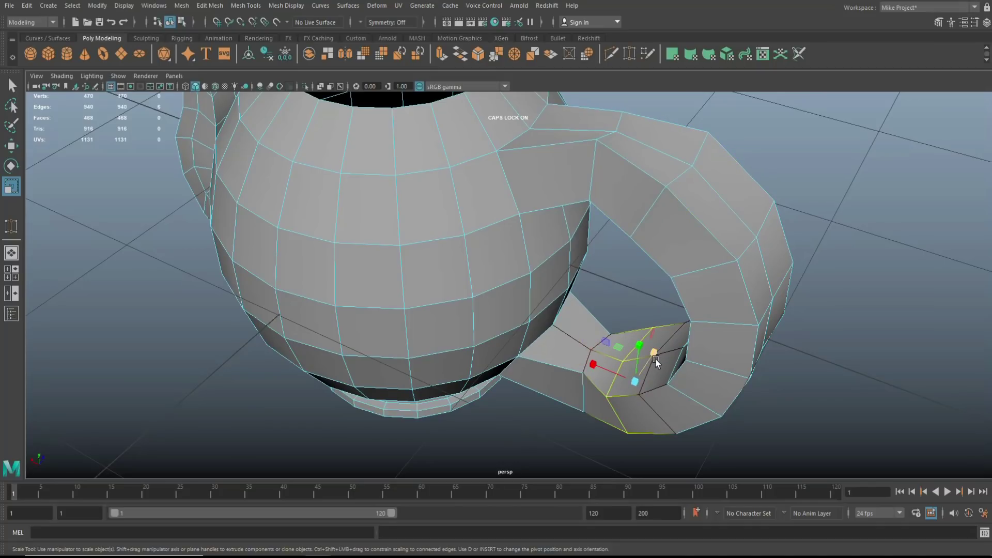
pyautogui.keyDown('shift'); pyautogui.doubleClick(649, 200); pyautogui.keyUp('shift')
pyautogui.moveTo(671, 266); pyautogui.dragTo(660, 287)
# Select the following edge loops farther out on the handle's upper and lower curves and scale them narrower across its width.
pyautogui.keyDown('alt'); pyautogui.moveTo(743, 320); pyautogui.dragTo(796, 302); pyautogui.keyUp('alt')
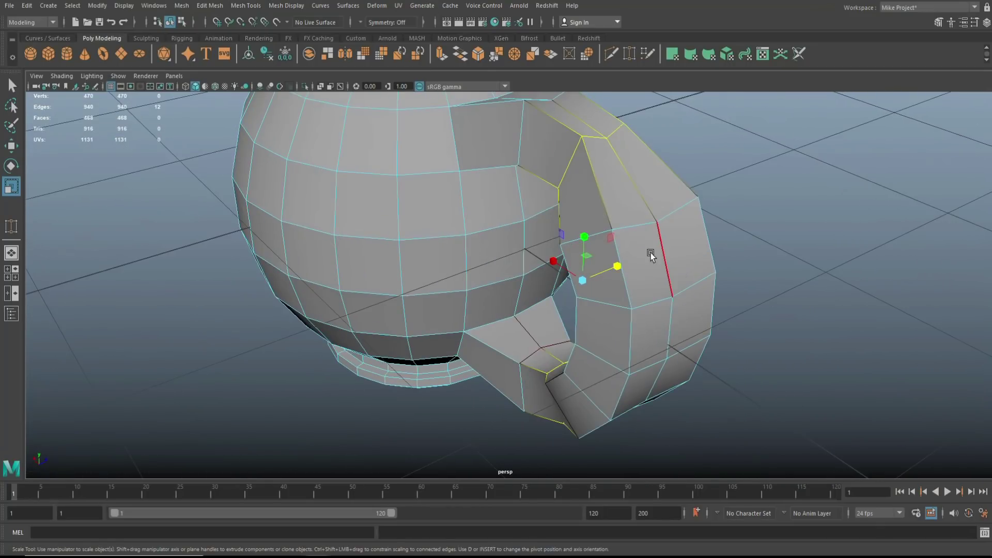
pyautogui.keyDown('shift'); pyautogui.doubleClick(675, 213); pyautogui.keyUp('shift')
pyautogui.click(822, 362)
pyautogui.moveTo(680, 213); pyautogui.dragTo(670, 191, button='right')
pyautogui.doubleClick(680, 212)
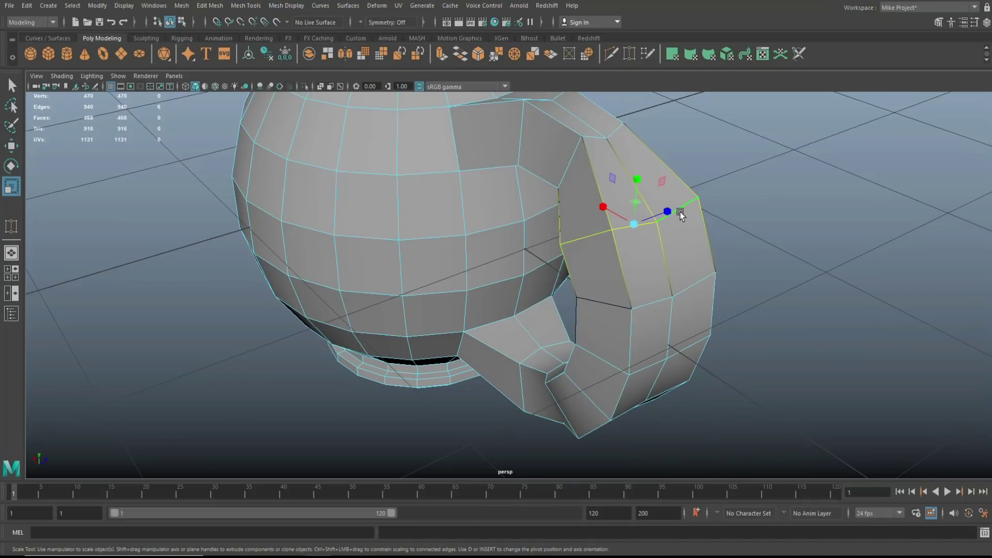
pyautogui.keyDown('shift'); pyautogui.doubleClick(565, 401); pyautogui.keyUp('shift')
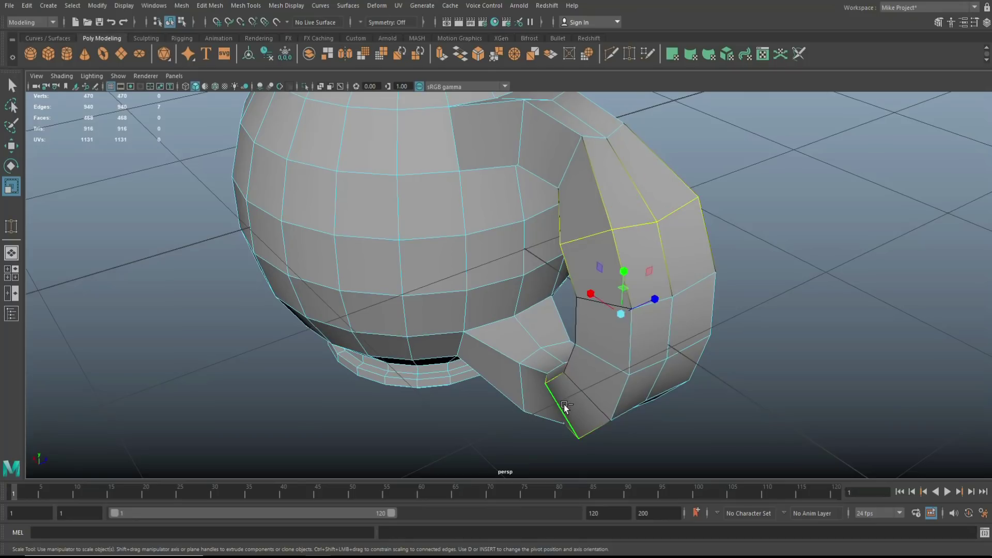
pyautogui.moveTo(654, 302); pyautogui.dragTo(640, 315)
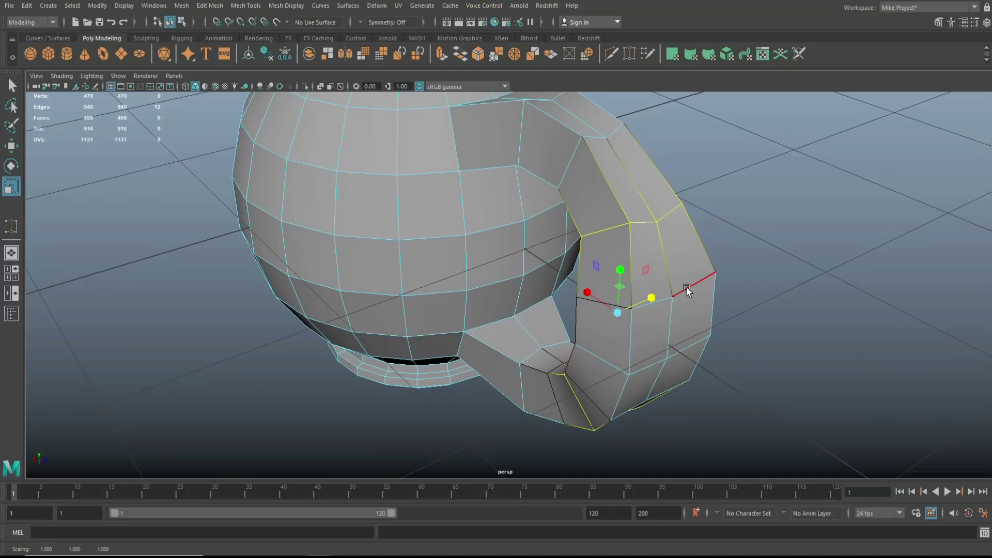
# Narrow the remaining edge loops on the handle's outermost section, including the single middle loop, by scaling across its width.
pyautogui.keyDown('alt'); pyautogui.moveTo(731, 341); pyautogui.dragTo(775, 342); pyautogui.keyUp('alt')
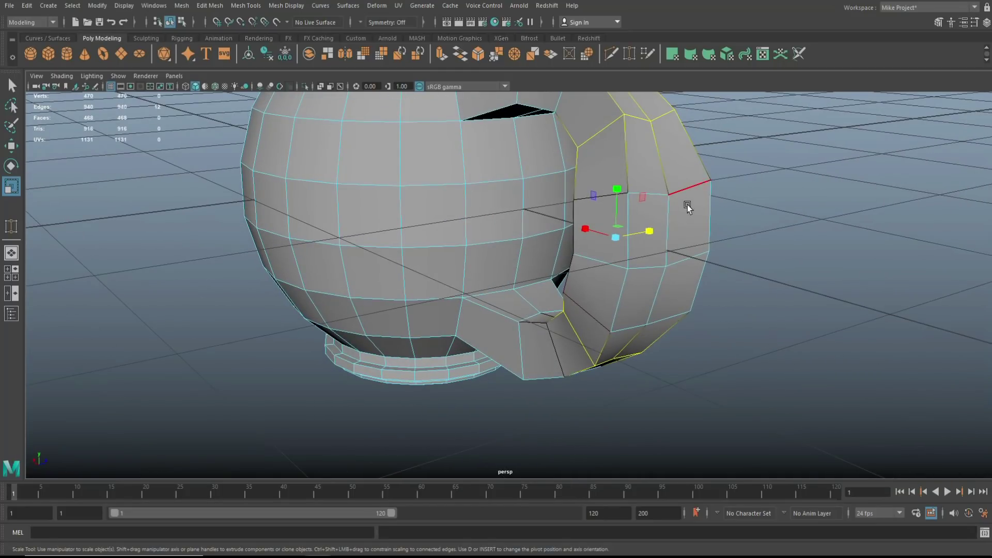
pyautogui.doubleClick(690, 188)
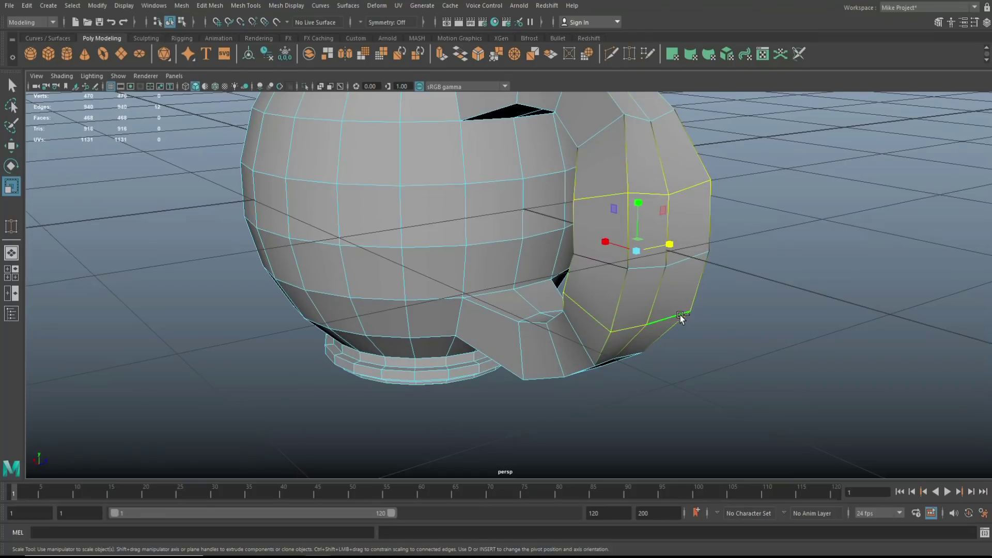
pyautogui.moveTo(668, 252); pyautogui.dragTo(659, 268)
pyautogui.doubleClick(687, 267)
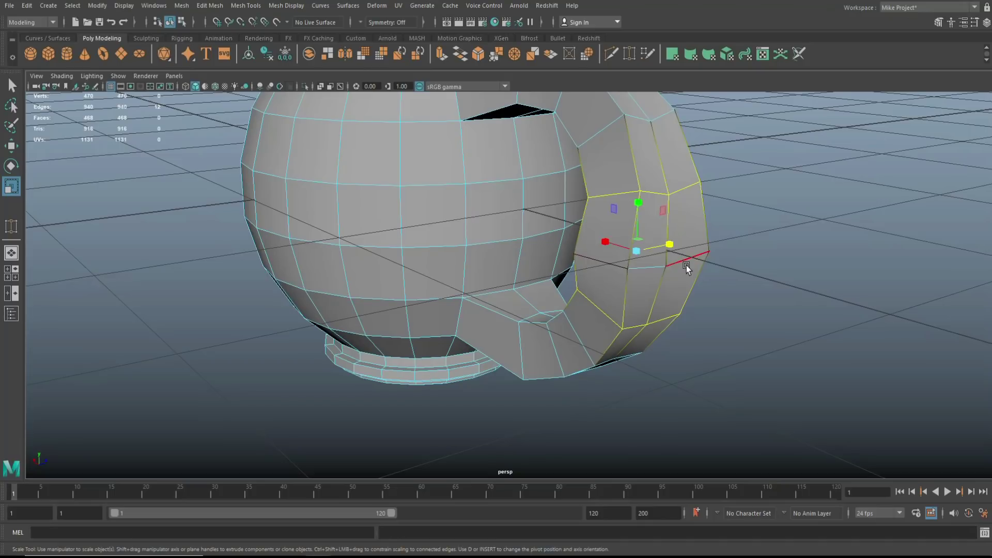
pyautogui.moveTo(676, 248); pyautogui.dragTo(669, 267)
pyautogui.click(762, 274)
pyautogui.keyDown('alt'); pyautogui.moveTo(763, 274); pyautogui.dragTo(599, 285); pyautogui.keyUp('alt')
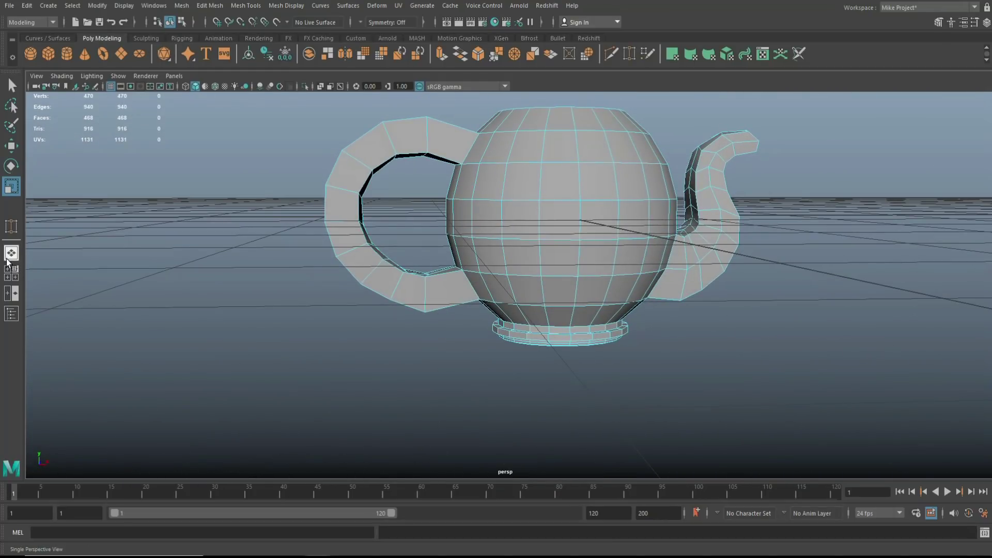
# In the front view, select all the handle's vertices except those joined to the body and move them closer to the vessel.
pyautogui.click(13, 282)
pyautogui.press('space')
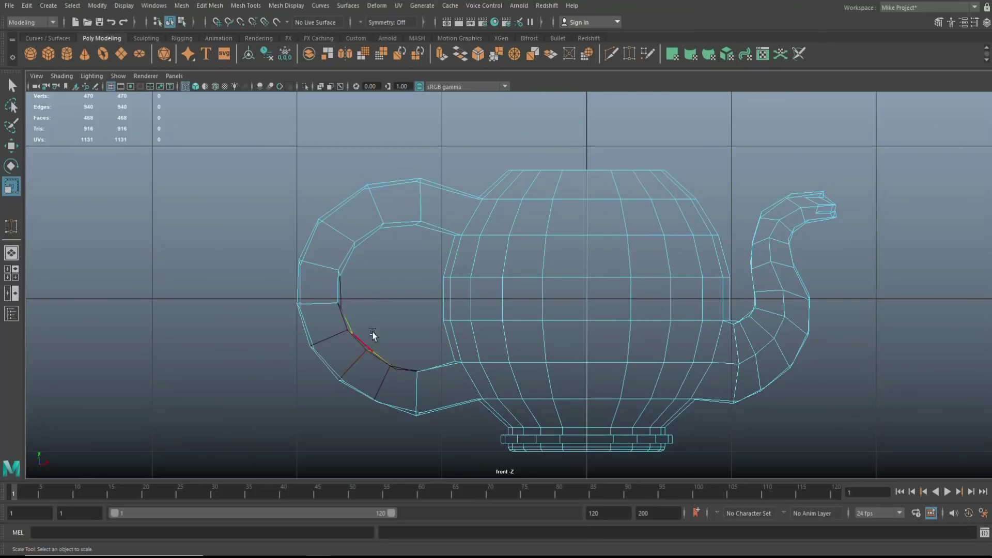
pyautogui.press('q')
pyautogui.moveTo(398, 274); pyautogui.dragTo(339, 267, button='right')
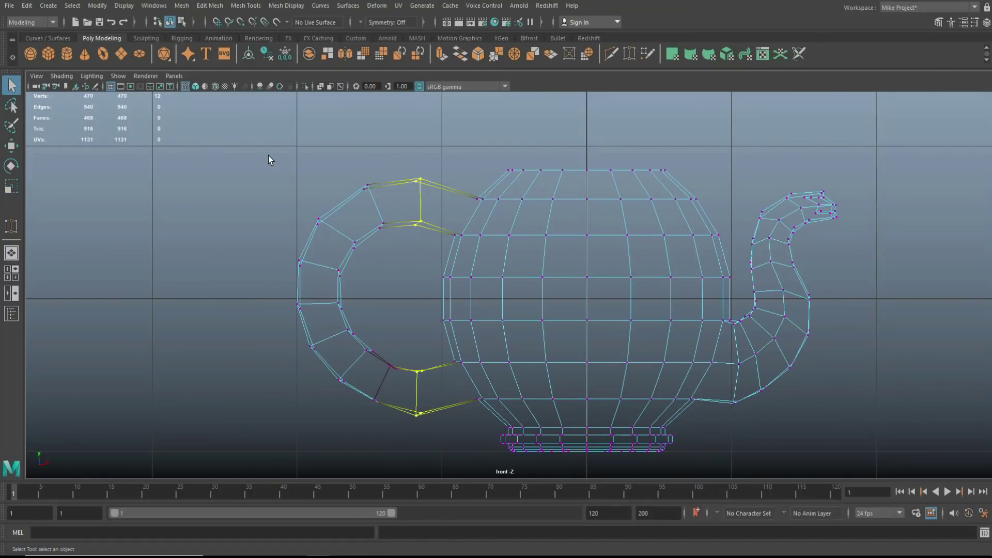
pyautogui.moveTo(224, 146); pyautogui.dragTo(428, 453)
pyautogui.press('w')
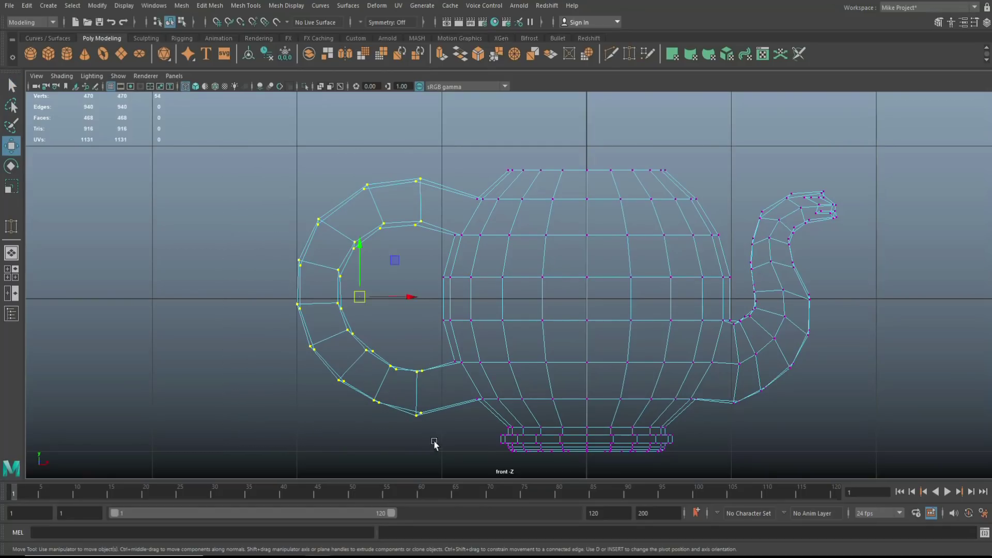
pyautogui.moveTo(362, 304); pyautogui.dragTo(389, 302)
# Lower the top vertex ring nearest the vessel slightly and raise the matching bottom ring to smooth the handle's joints.
pyautogui.moveTo(428, 147); pyautogui.dragTo(446, 213)
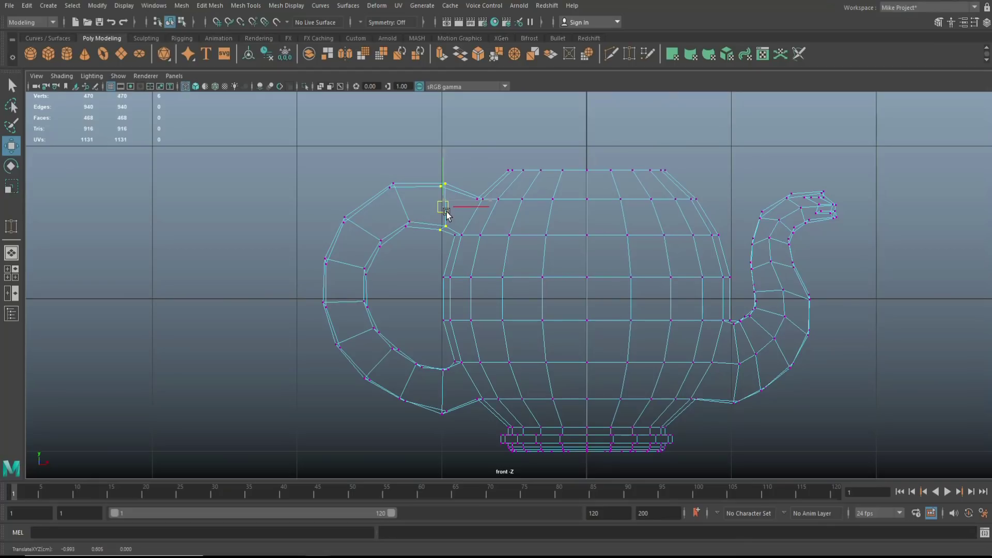
pyautogui.moveTo(429, 357); pyautogui.dragTo(458, 455)
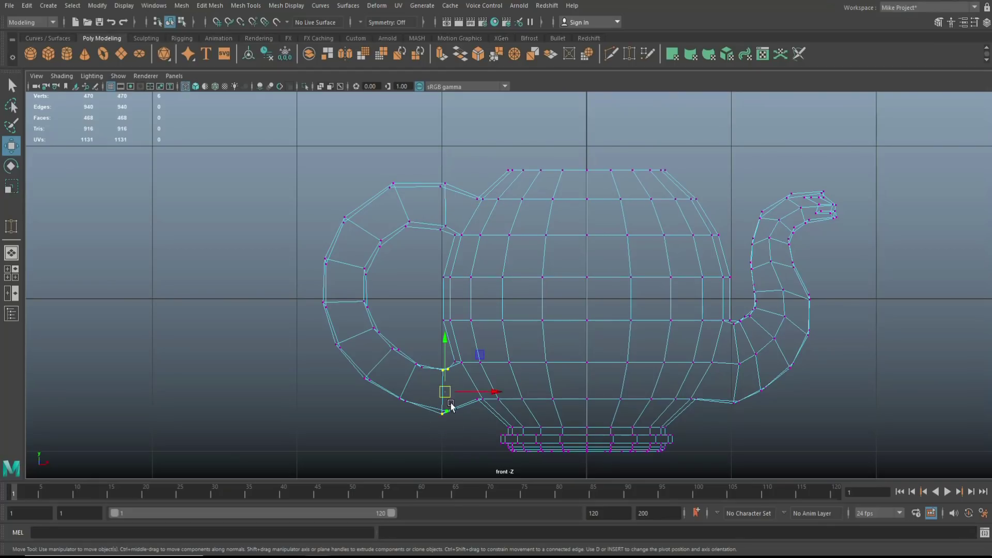
pyautogui.moveTo(445, 393); pyautogui.dragTo(446, 390)
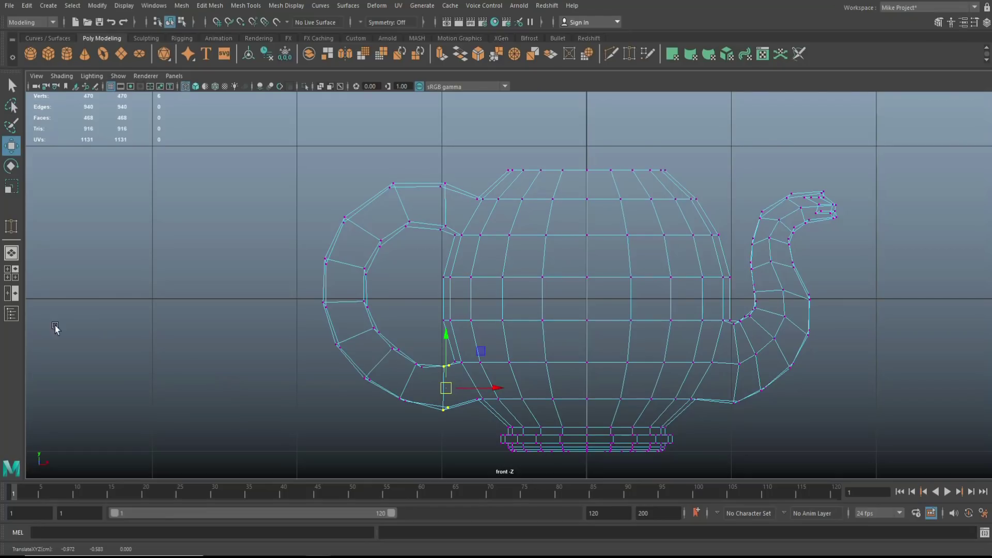
# Return to the perspective view in object mode and examine the reshaped handle with smooth mesh preview.
pyautogui.click(12, 273)
pyautogui.press('space')
pyautogui.keyDown('alt'); pyautogui.moveTo(469, 304); pyautogui.dragTo(533, 246); pyautogui.keyUp('alt')
pyautogui.moveTo(513, 209); pyautogui.dragTo(533, 198, button='right')
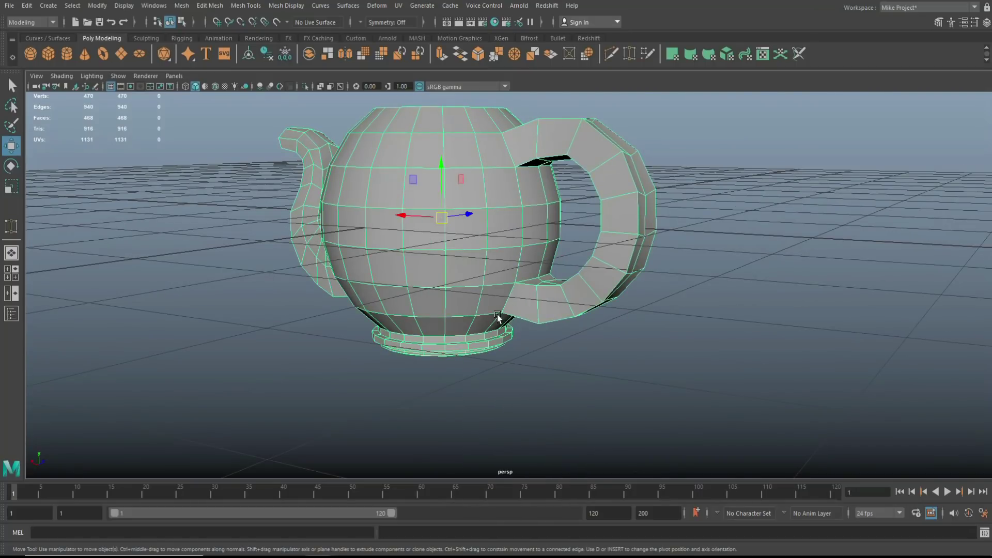
pyautogui.press('3')
pyautogui.click(687, 336)
pyautogui.moveTo(687, 336)
pyautogui.keyDown('alt'); pyautogui.mouseDown()
pyautogui.moveTo(656, 379)
pyautogui.moveTo(587, 372)
pyautogui.moveTo(635, 387)
pyautogui.moveTo(752, 381)
pyautogui.moveTo(787, 331)
pyautogui.moveTo(733, 303)
pyautogui.moveTo(713, 317)
pyautogui.moveTo(737, 343)
pyautogui.moveTo(697, 342)
pyautogui.mouseUp(); pyautogui.keyUp('alt')
pyautogui.keyDown('alt'); pyautogui.moveTo(695, 339); pyautogui.dragTo(710, 347, button='right'); pyautogui.keyUp('alt')
pyautogui.keyDown('alt'); pyautogui.moveTo(710, 346); pyautogui.dragTo(743, 378, button='middle'); pyautogui.keyUp('alt')
# Turn off smooth preview, then extrude the border edge loop of the vessel's top opening and scale it outward into a narrow lip.
pyautogui.moveTo(510, 206); pyautogui.dragTo(508, 176, button='right')
pyautogui.press('1')
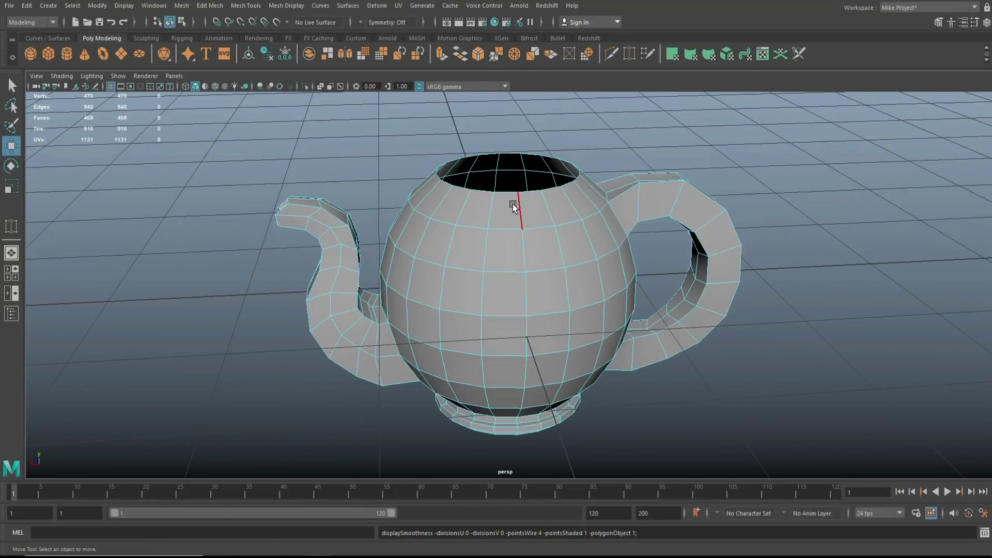
pyautogui.doubleClick(505, 192)
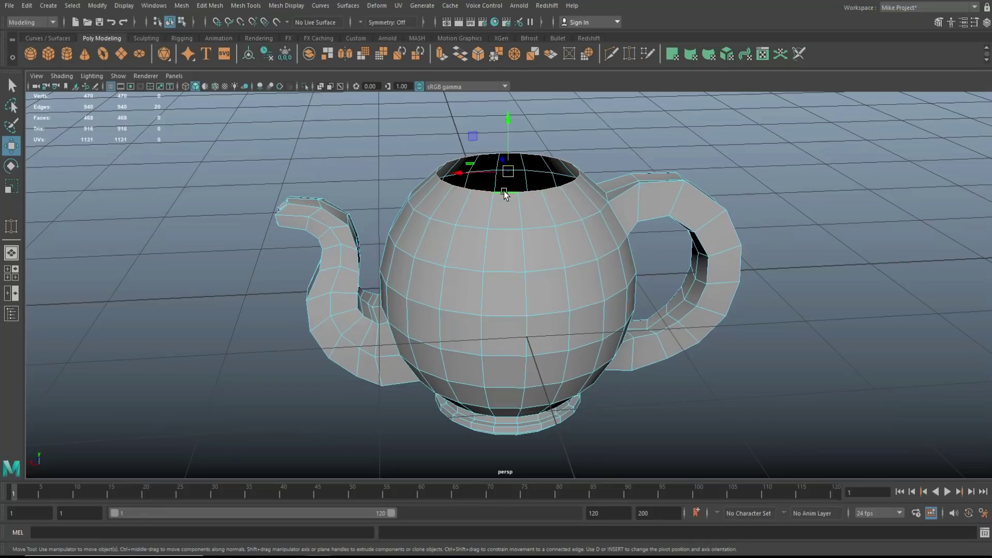
pyautogui.hotkey('ctrl', 'e')
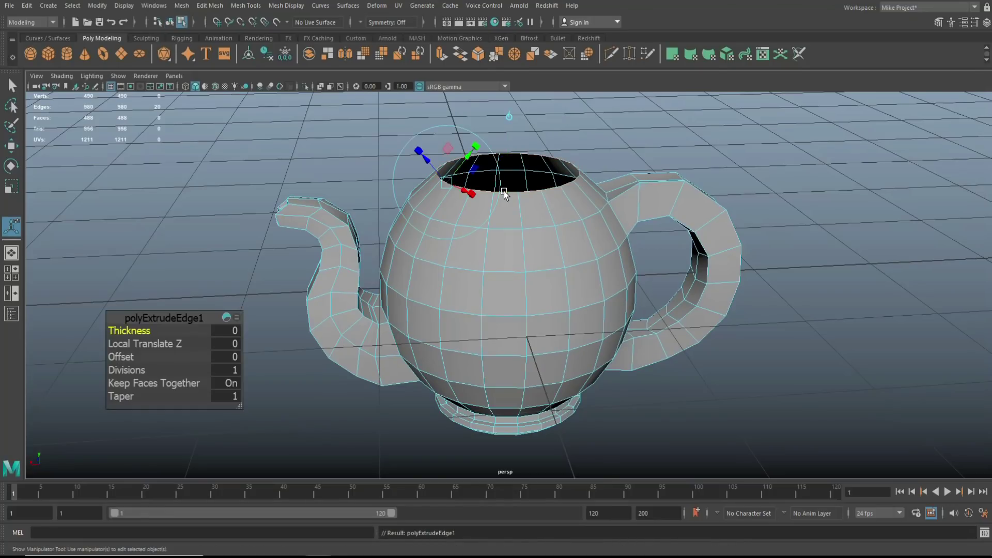
pyautogui.press('r')
pyautogui.moveTo(509, 176); pyautogui.dragTo(523, 176)
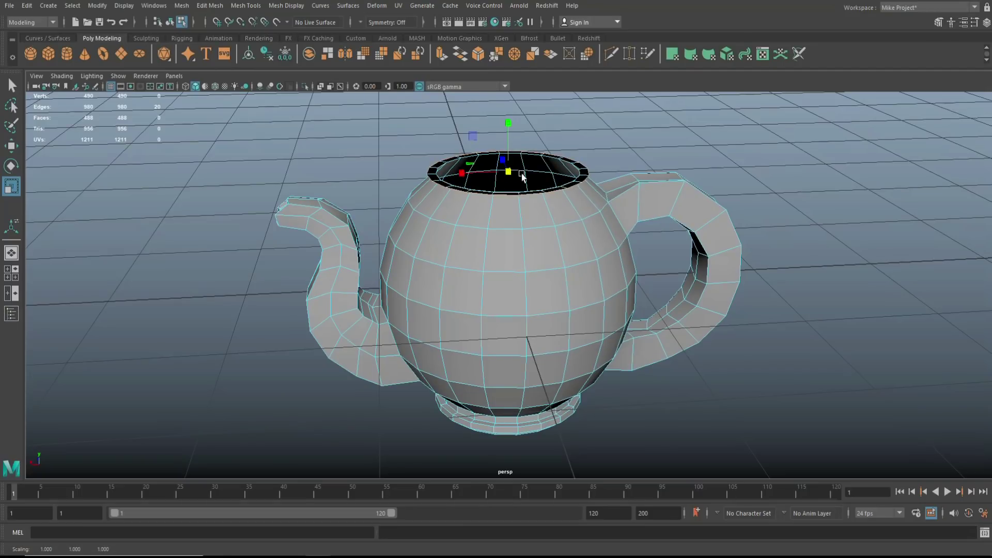
# Extrude the lip's outer border edges and move them up slightly to give the rim height.
pyautogui.hotkey('ctrl', 'e')
pyautogui.press('w')
pyautogui.moveTo(509, 123); pyautogui.dragTo(507, 115)
# Extrude the rim's top border inward by scaling it smaller, then extrude it again and move it down inside the opening.
pyautogui.hotkey('ctrl', 'e')
pyautogui.press('r')
pyautogui.moveTo(512, 164); pyautogui.dragTo(500, 164)
pyautogui.hotkey('ctrl', 'e')
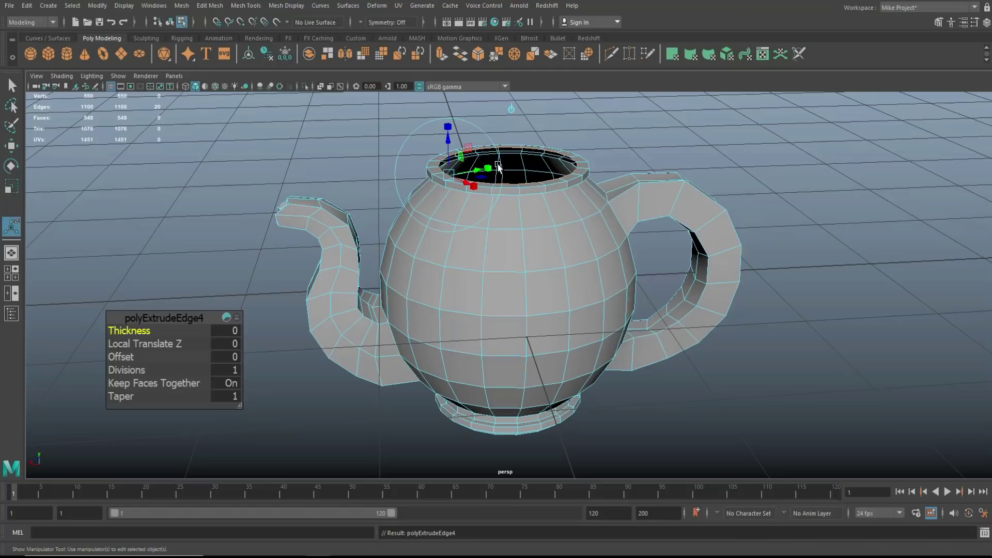
pyautogui.press('w')
pyautogui.moveTo(507, 113); pyautogui.dragTo(506, 124)
# Return to object mode and display the teapot with smooth mesh preview to check the finished rim.
pyautogui.moveTo(584, 123); pyautogui.dragTo(640, 107, button='right')
pyautogui.press('3')
pyautogui.click(796, 274)
pyautogui.moveTo(749, 292)
pyautogui.keyDown('alt'); pyautogui.mouseDown()
pyautogui.moveTo(758, 270)
pyautogui.moveTo(718, 277)
pyautogui.moveTo(757, 280)
pyautogui.moveTo(741, 287)
pyautogui.mouseUp(); pyautogui.keyUp('alt')
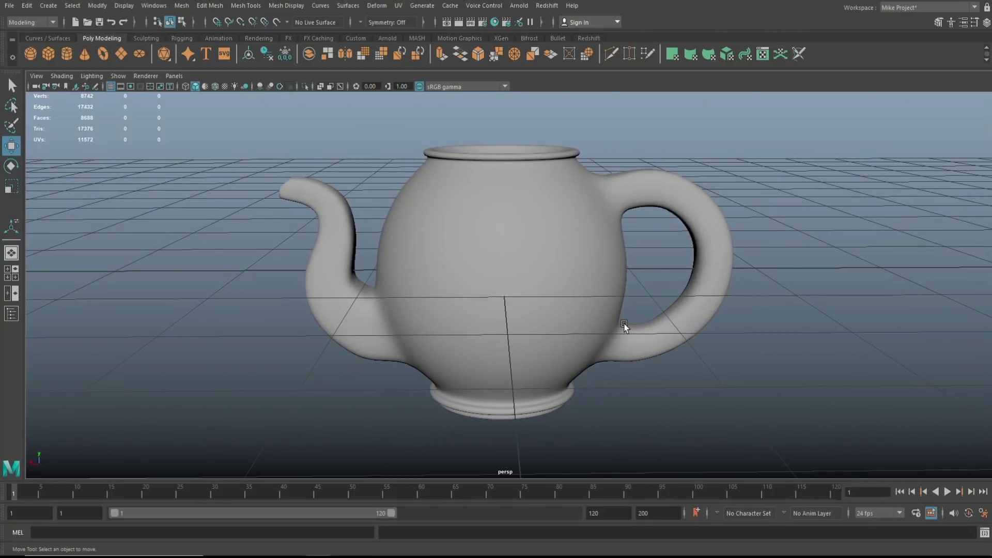
pyautogui.scroll(2, 702, 317)
pyautogui.scroll(-2, 701, 320)
# Create a polygon sphere for the lid and raise it about 1.785 units above the origin, over the teapot's opening.
pyautogui.click(33, 57)
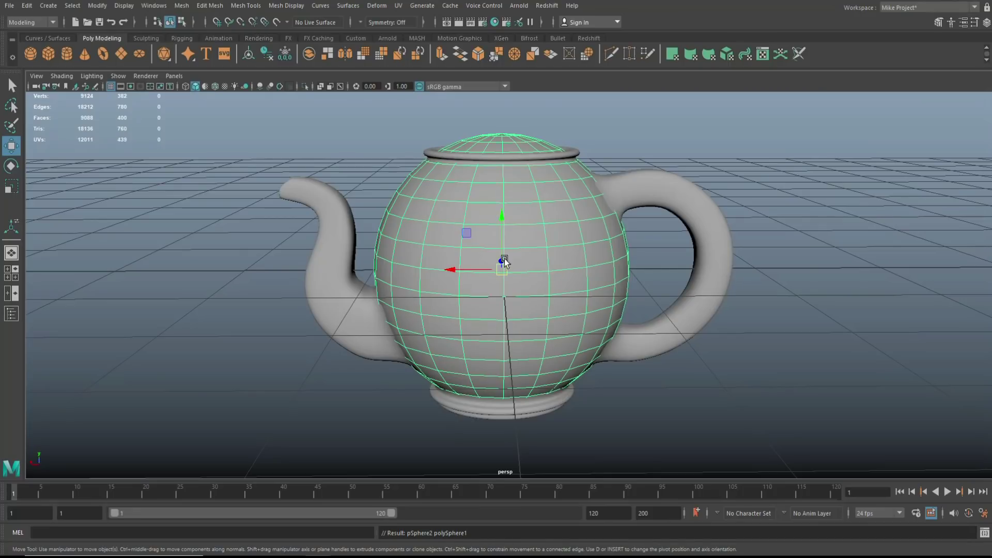
pyautogui.moveTo(502, 217); pyautogui.dragTo(529, 58)
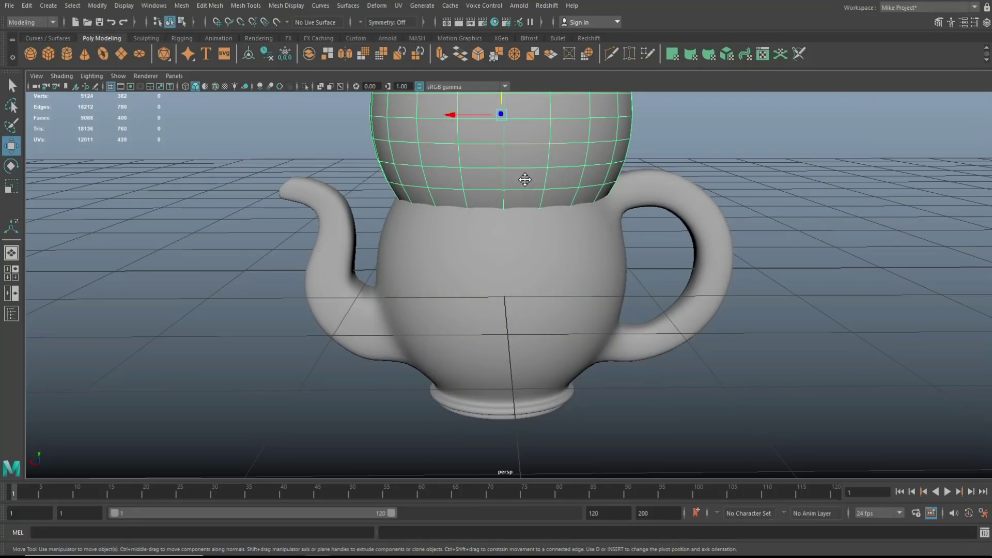
pyautogui.keyDown('alt'); pyautogui.moveTo(525, 179); pyautogui.dragTo(511, 388); pyautogui.keyUp('alt')
pyautogui.moveTo(490, 315); pyautogui.dragTo(505, 230)
# Examine the new sphere's transform attributes and its radius and subdivision settings in the Attribute Editor.
pyautogui.click(562, 449)
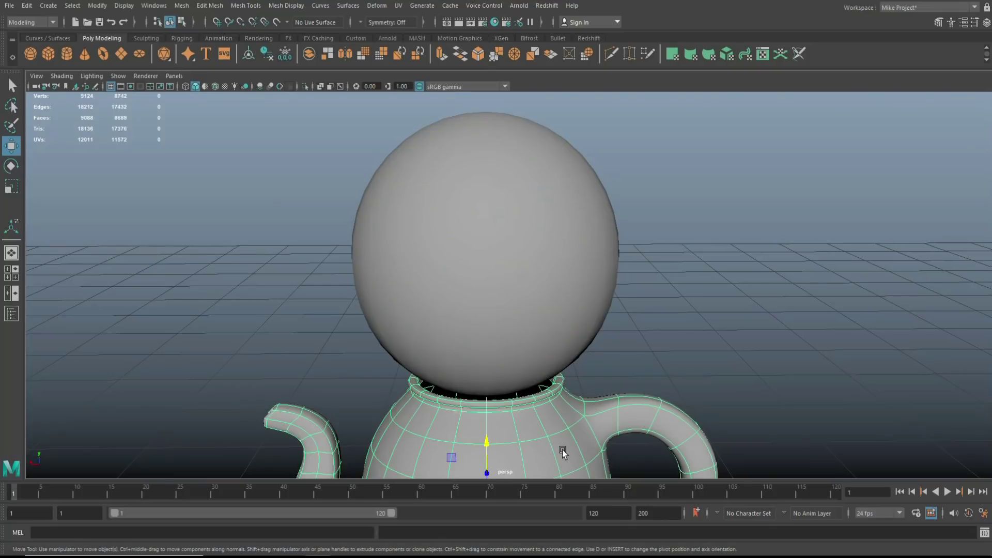
pyautogui.hotkey('ctrl', 'a')
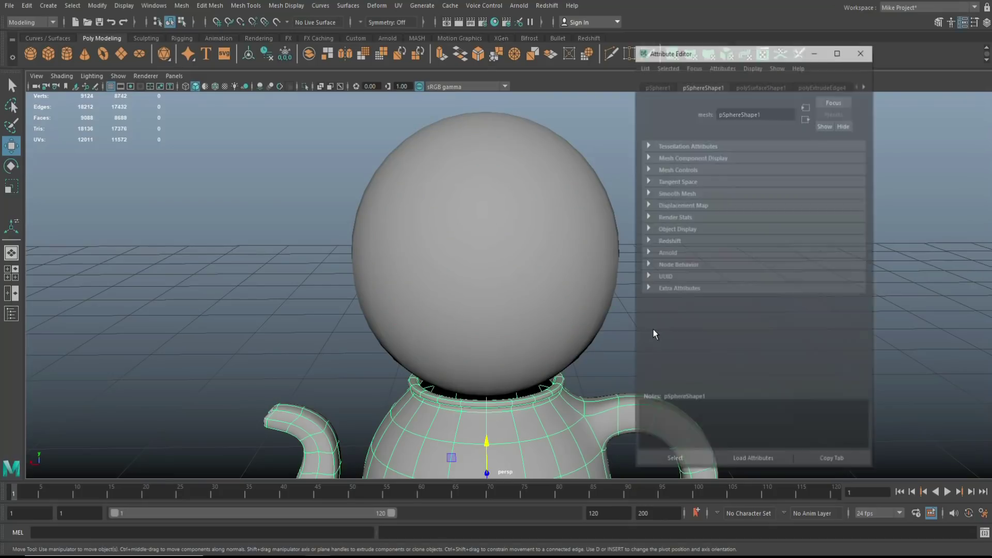
pyautogui.click(580, 280)
pyautogui.click(657, 85)
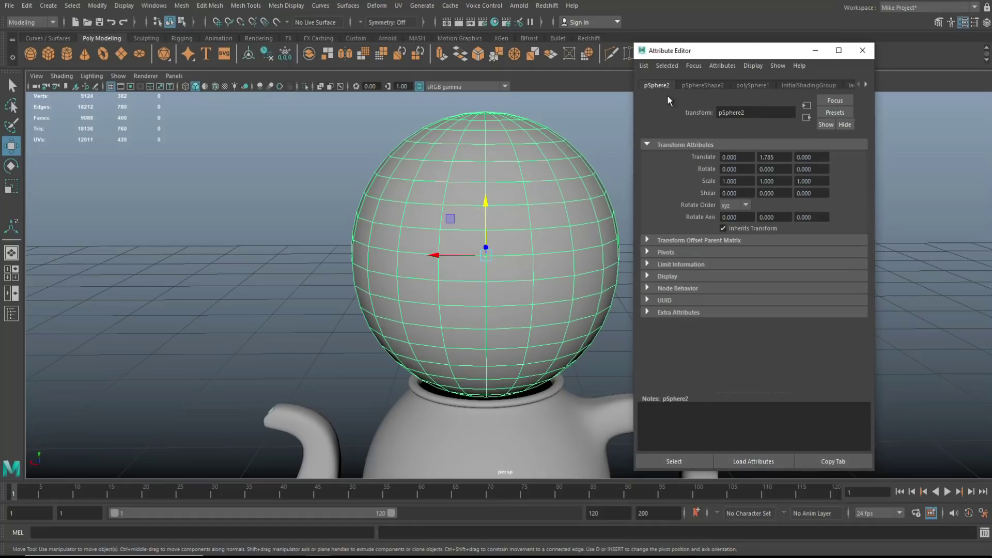
pyautogui.click(752, 86)
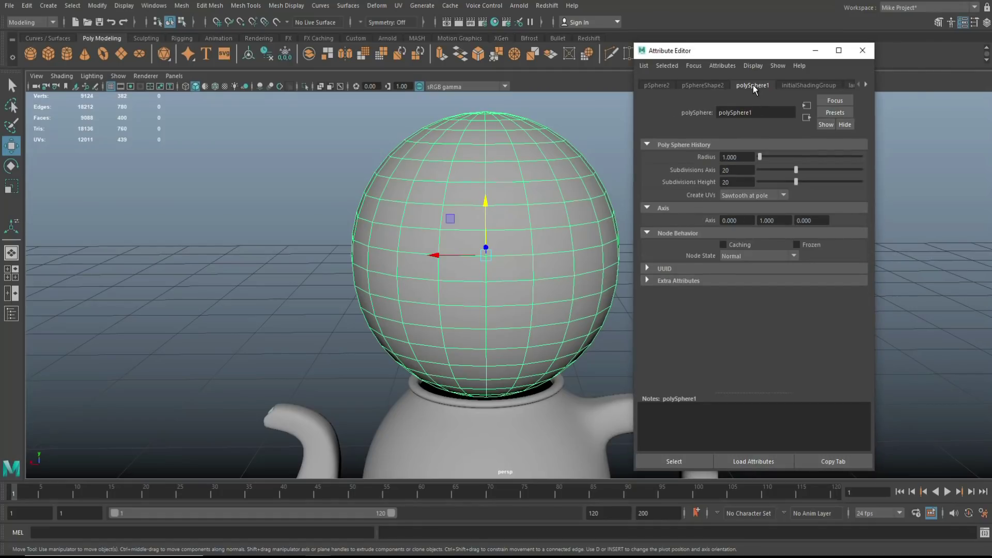
pyautogui.click(863, 50)
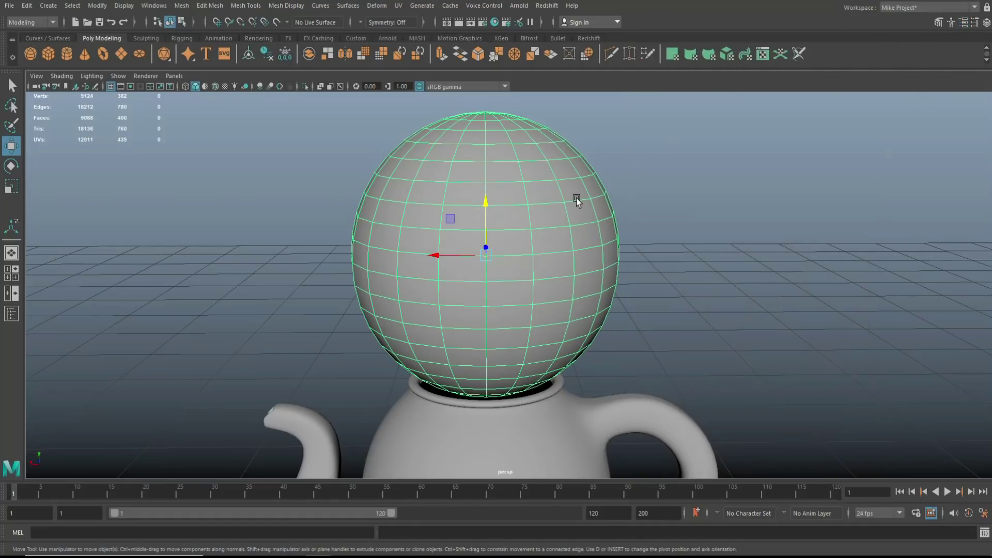
pyautogui.hotkey('ctrl', 'a')
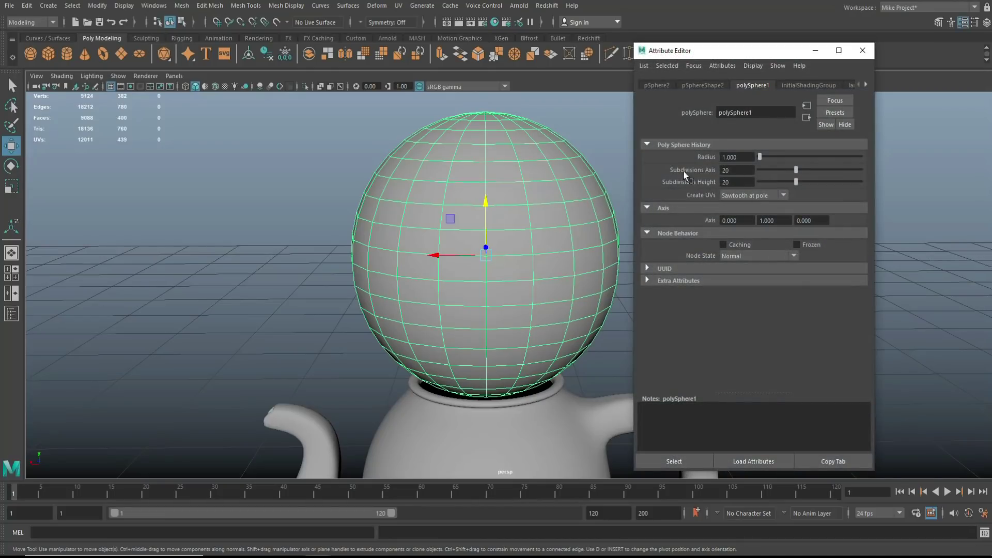
# In the front view, delete the faces of the new sphere's lower half to leave a dome, then return to object mode.
pyautogui.press('space')
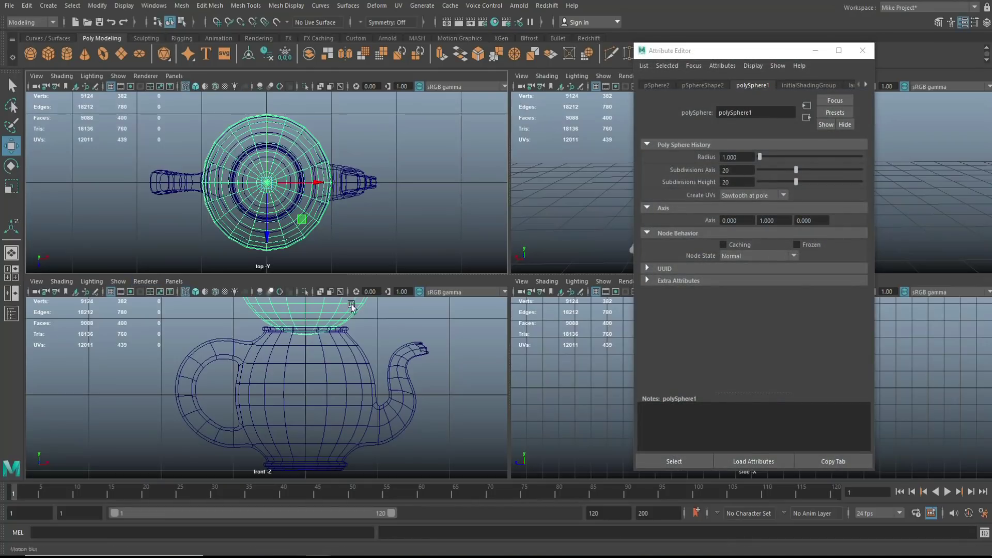
pyautogui.press('space')
pyautogui.press('f')
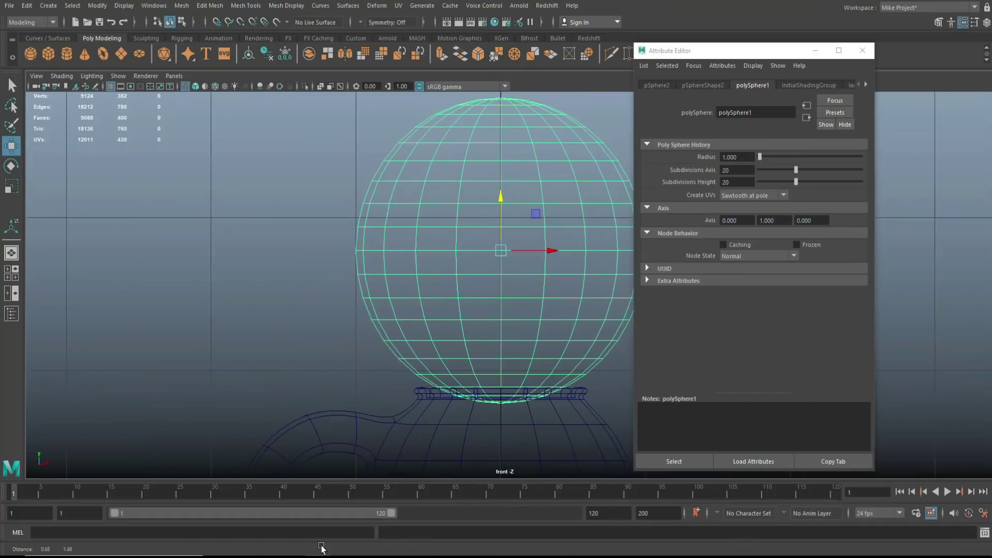
pyautogui.click(862, 50)
pyautogui.moveTo(530, 191); pyautogui.dragTo(530, 221, button='right')
pyautogui.moveTo(212, 437); pyautogui.dragTo(797, 267)
pyautogui.press('Delete')
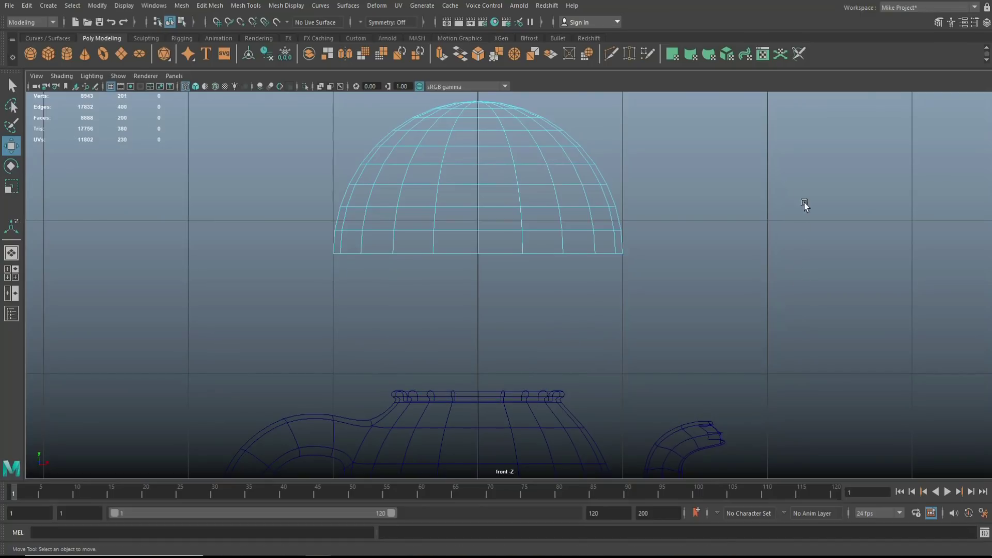
pyautogui.moveTo(566, 184); pyautogui.dragTo(581, 181, button='right')
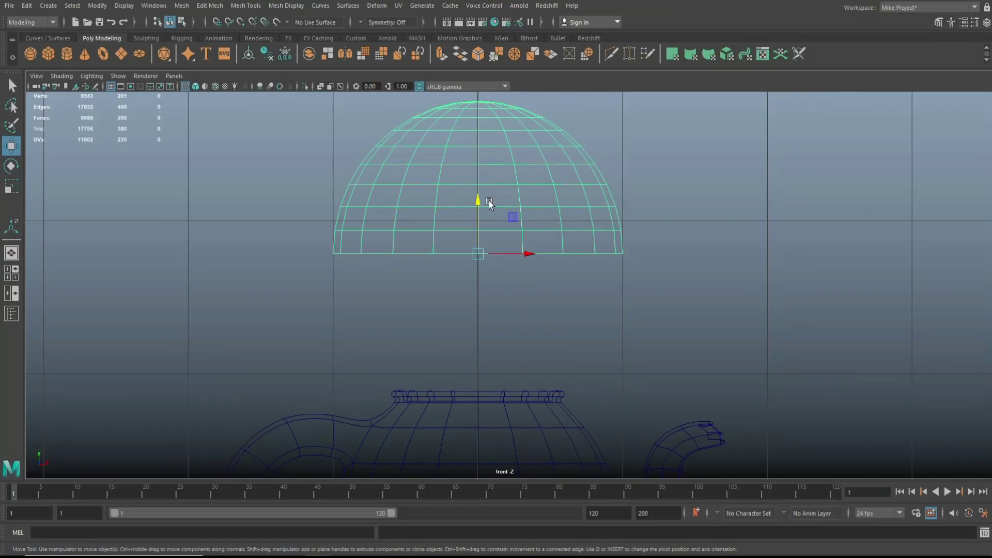
# Lower the lid dome to just above the teapot's rim and scale it uniformly to about 0.587 to match the opening's width.
pyautogui.moveTo(481, 201); pyautogui.dragTo(488, 328)
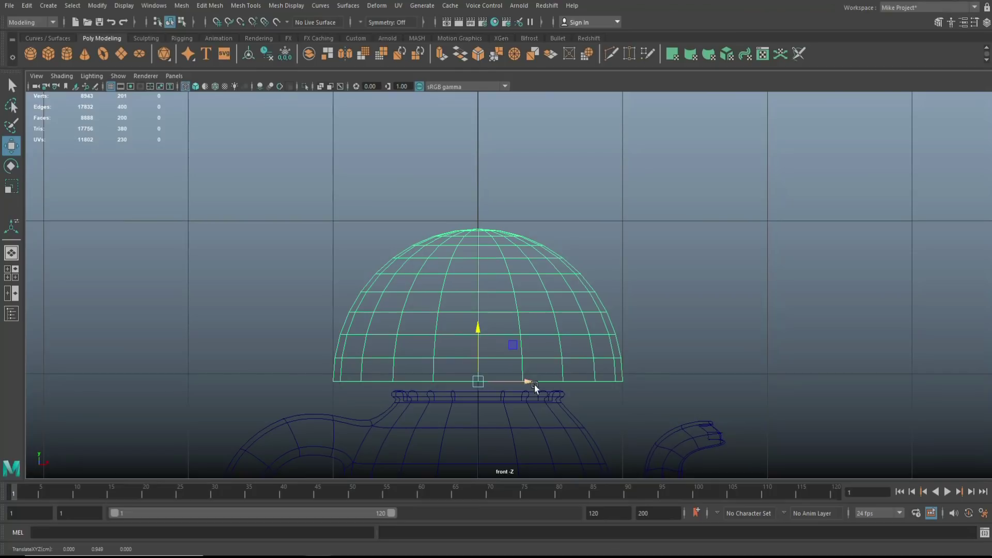
pyautogui.press('r')
pyautogui.moveTo(480, 382); pyautogui.dragTo(376, 418)
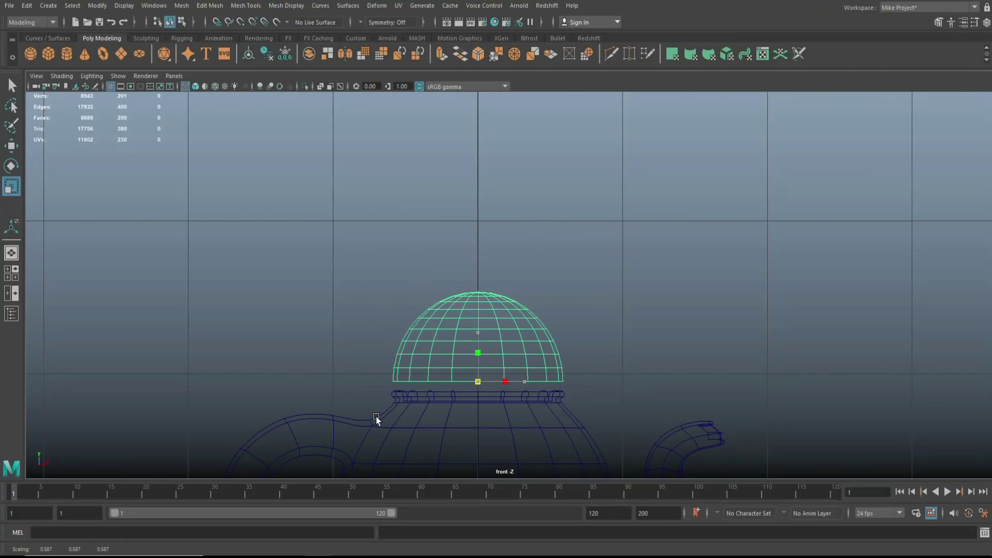
# Delete the top three rings of faces from the dome to leave a round opening at its crown.
pyautogui.moveTo(490, 265); pyautogui.dragTo(493, 296, button='right')
pyautogui.moveTo(365, 256); pyautogui.dragTo(631, 299)
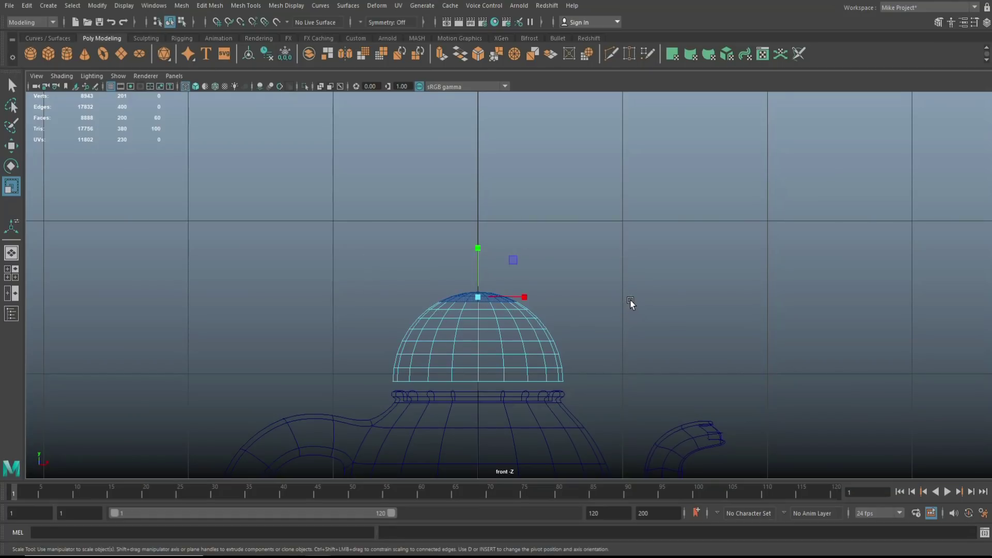
pyautogui.press('Delete')
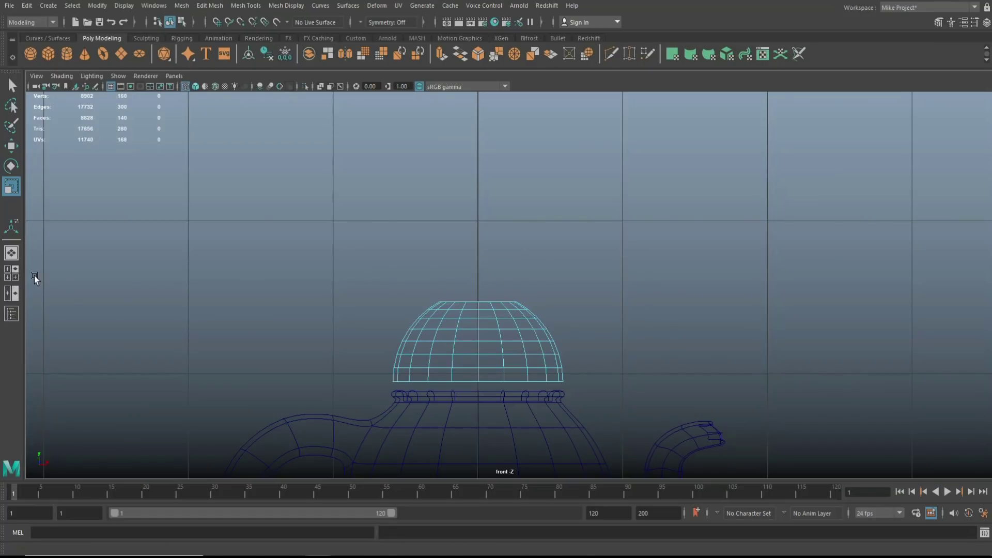
# Return the dome to object mode and, in the perspective view, flatten it vertically to a Y scale of about 0.212.
pyautogui.press('space')
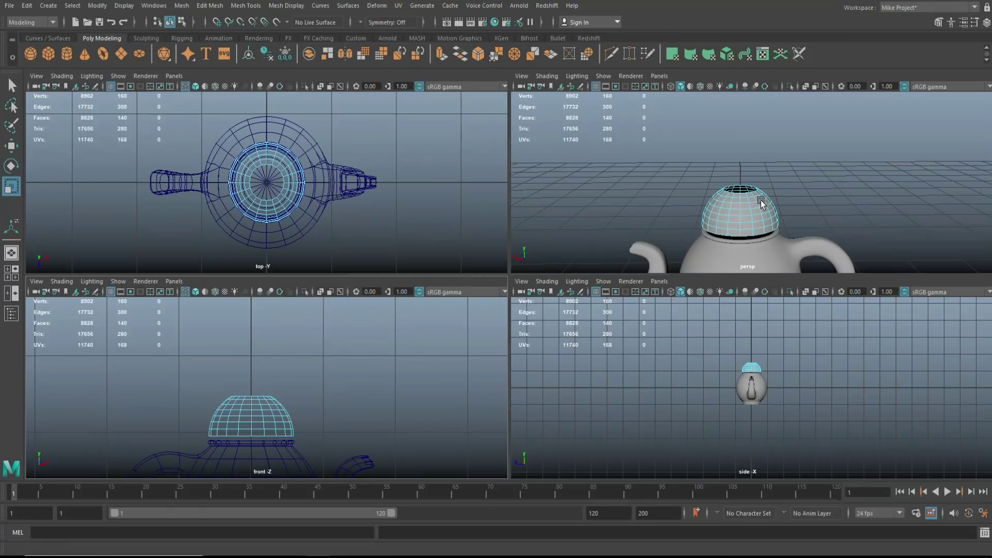
pyautogui.moveTo(761, 210); pyautogui.dragTo(805, 183, button='right')
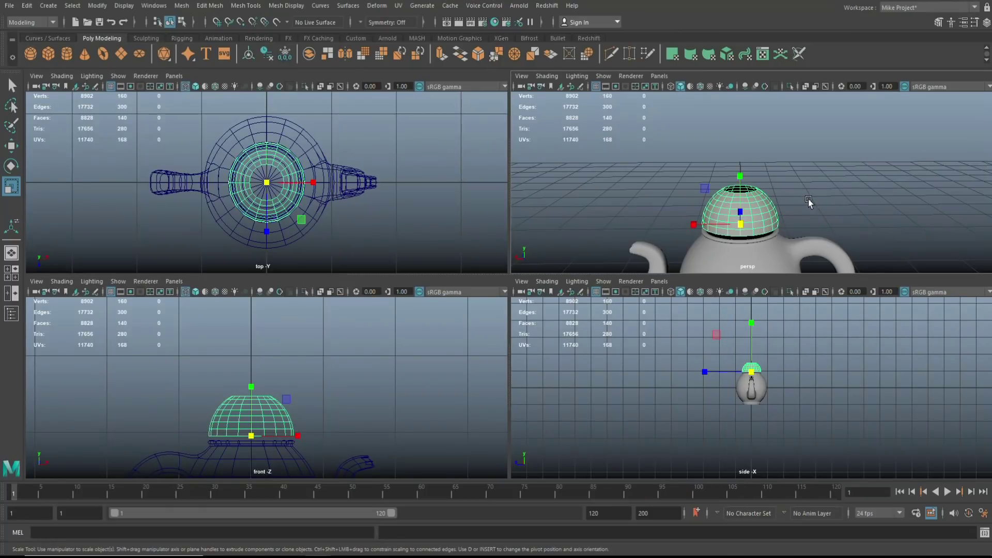
pyautogui.press('space')
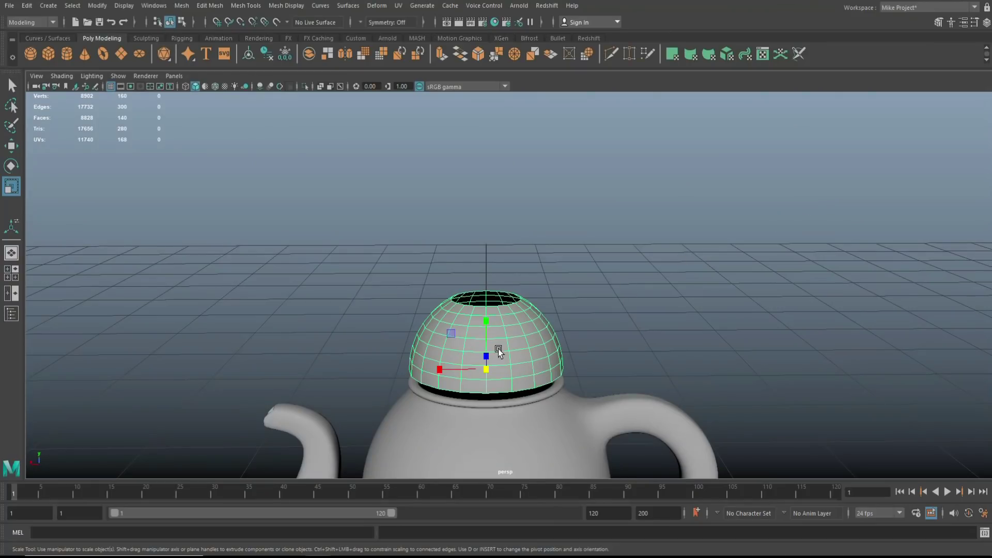
pyautogui.moveTo(483, 321); pyautogui.dragTo(488, 353)
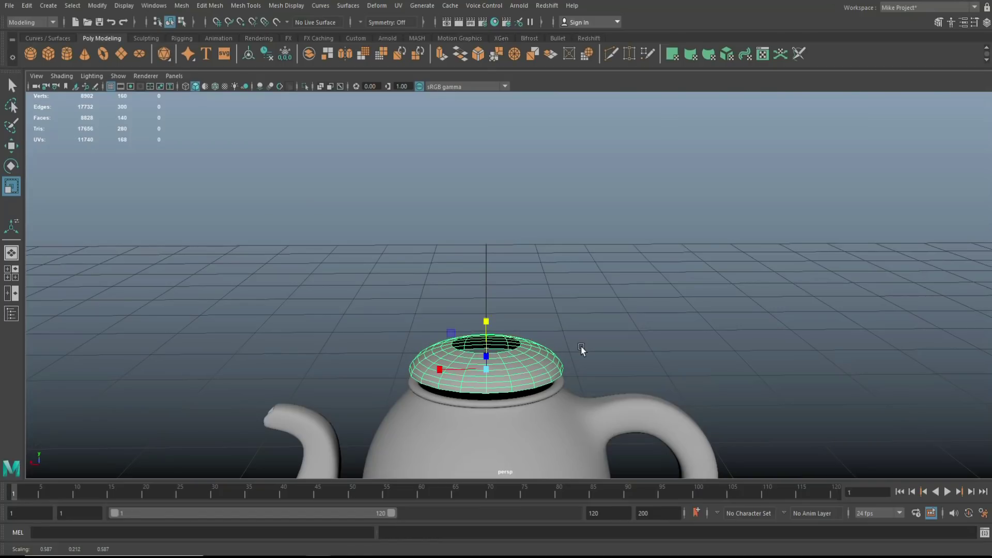
# Extrude the edge loop around the dome's lower border and pull the new edges slightly down toward the rim.
pyautogui.scroll(5, 597, 348)
pyautogui.scroll(-2, 599, 349)
pyautogui.keyDown('alt'); pyautogui.moveTo(599, 349); pyautogui.dragTo(607, 328); pyautogui.keyUp('alt')
pyautogui.rightClick(468, 242)
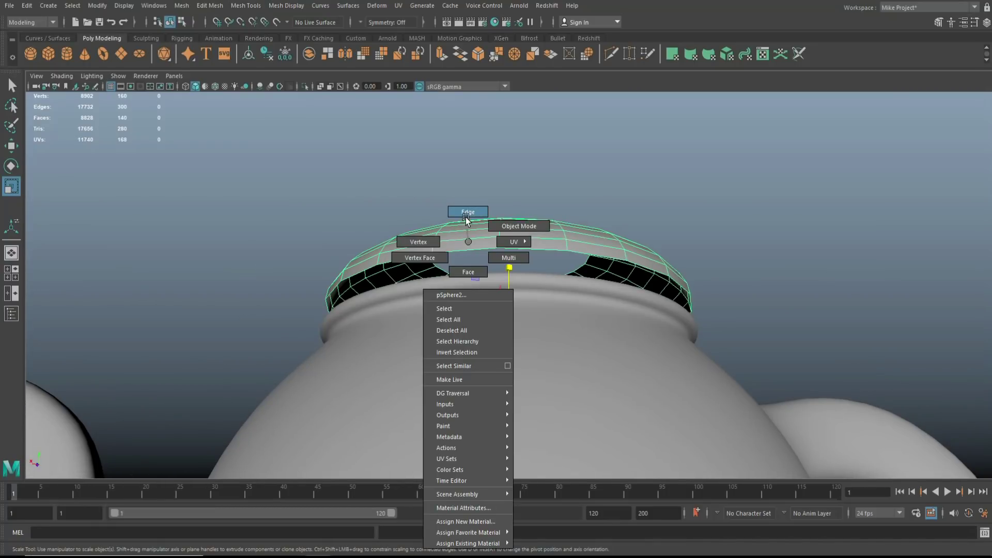
pyautogui.click(468, 212)
pyautogui.doubleClick(484, 249)
pyautogui.keyDown('alt'); pyautogui.moveTo(504, 302); pyautogui.dragTo(500, 331); pyautogui.keyUp('alt')
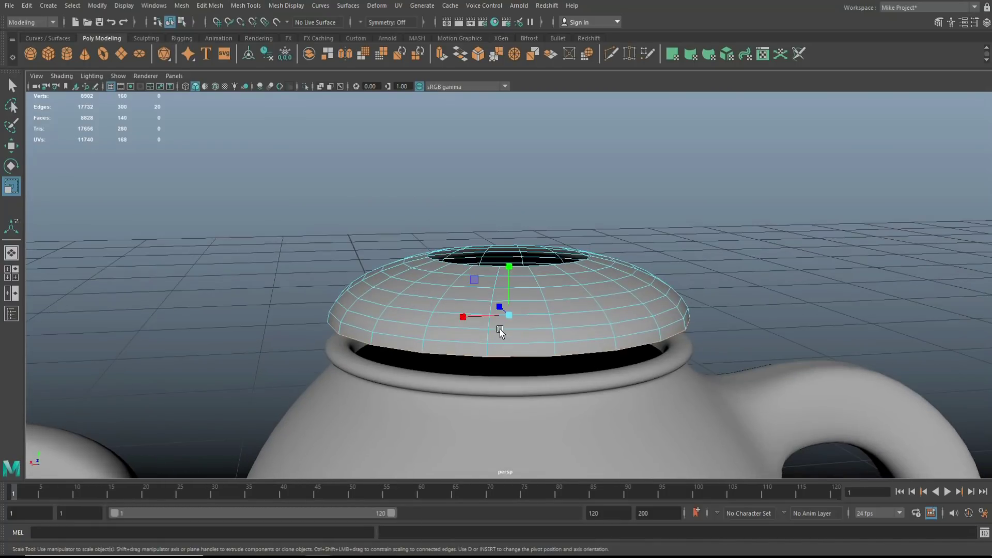
pyautogui.hotkey('ctrl', 'e')
pyautogui.press('w')
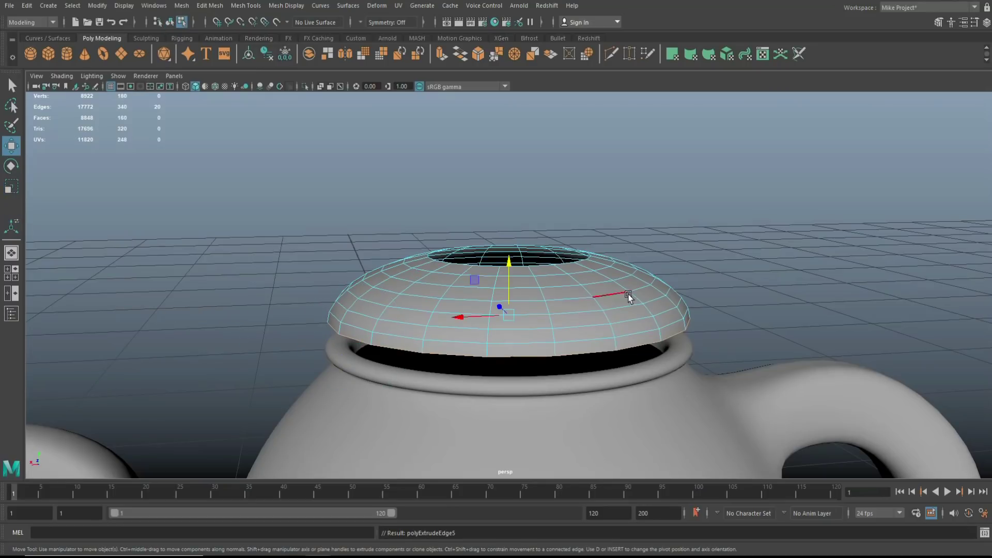
pyautogui.moveTo(508, 261); pyautogui.dragTo(510, 270)
# Extrude the lid's lower border once more, scale it inward, and return to object mode.
pyautogui.hotkey('ctrl', 'e')
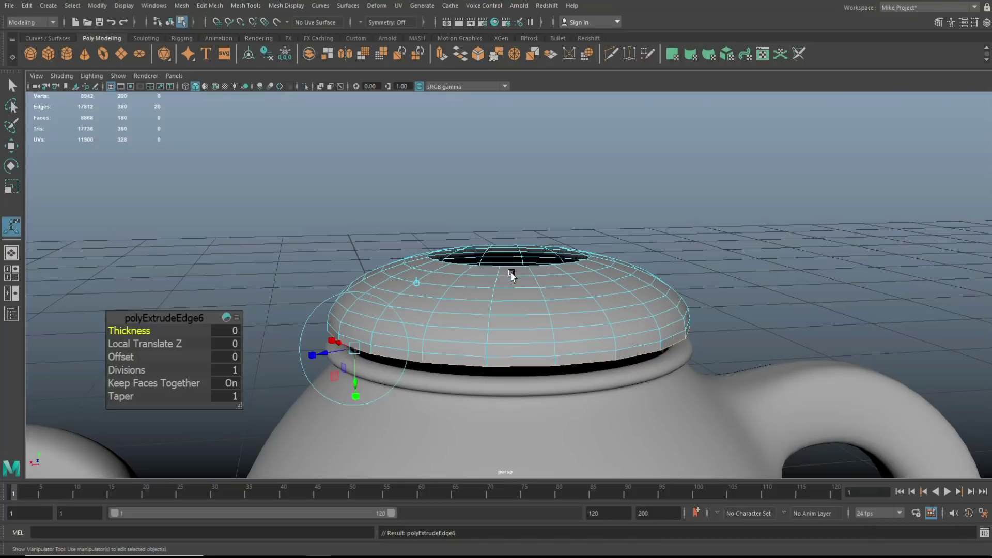
pyautogui.press('r')
pyautogui.moveTo(510, 326); pyautogui.dragTo(494, 327)
pyautogui.moveTo(594, 302); pyautogui.dragTo(640, 246, button='right')
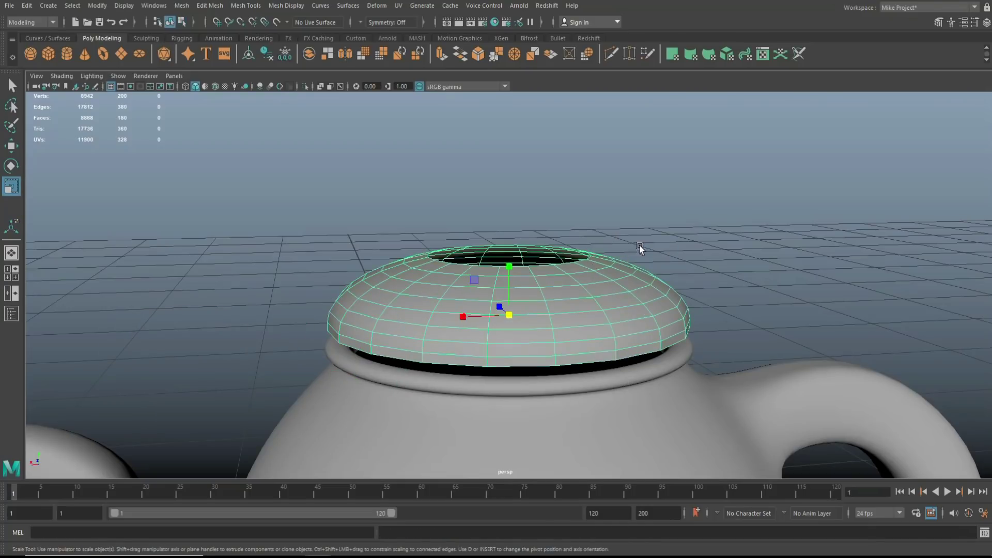
# Turn on smooth mesh preview for the lid and lower it onto the teapot's rim, checking the fit.
pyautogui.press('3')
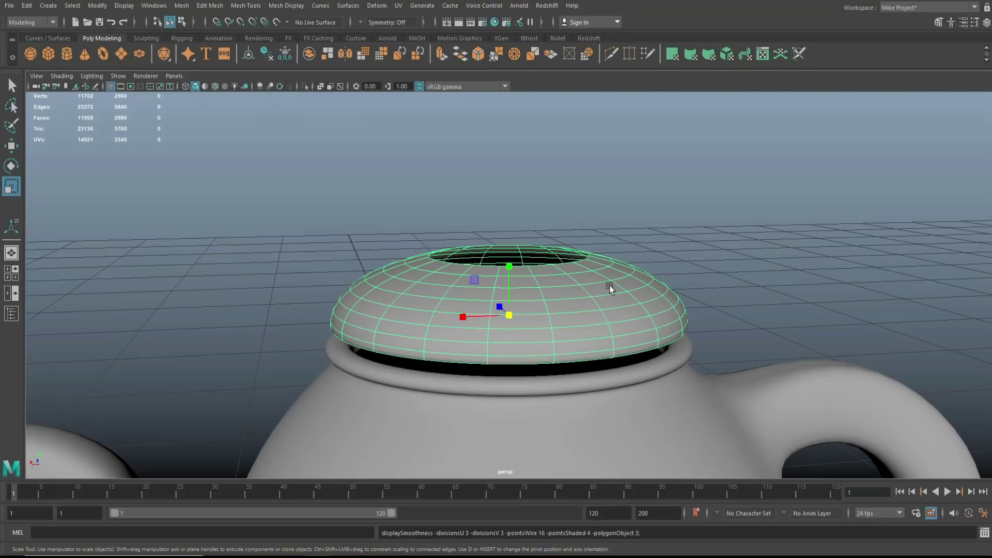
pyautogui.keyDown('alt'); pyautogui.moveTo(664, 303); pyautogui.dragTo(716, 288); pyautogui.keyUp('alt')
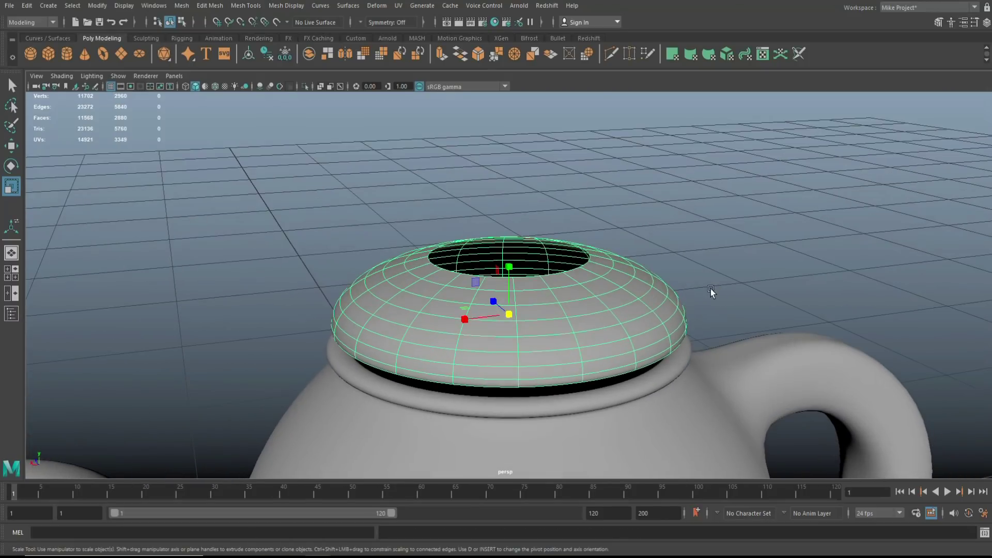
pyautogui.press('w')
pyautogui.moveTo(509, 261); pyautogui.dragTo(517, 276)
pyautogui.click(711, 246)
pyautogui.scroll(-10, 711, 246)
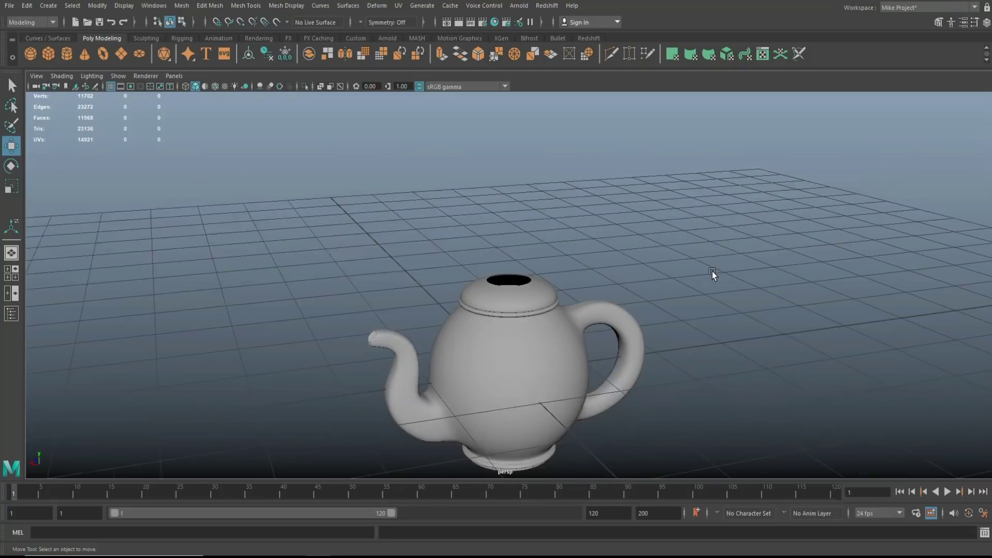
pyautogui.keyDown('alt'); pyautogui.moveTo(712, 271); pyautogui.dragTo(716, 326); pyautogui.keyUp('alt')
pyautogui.scroll(10, 684, 343)
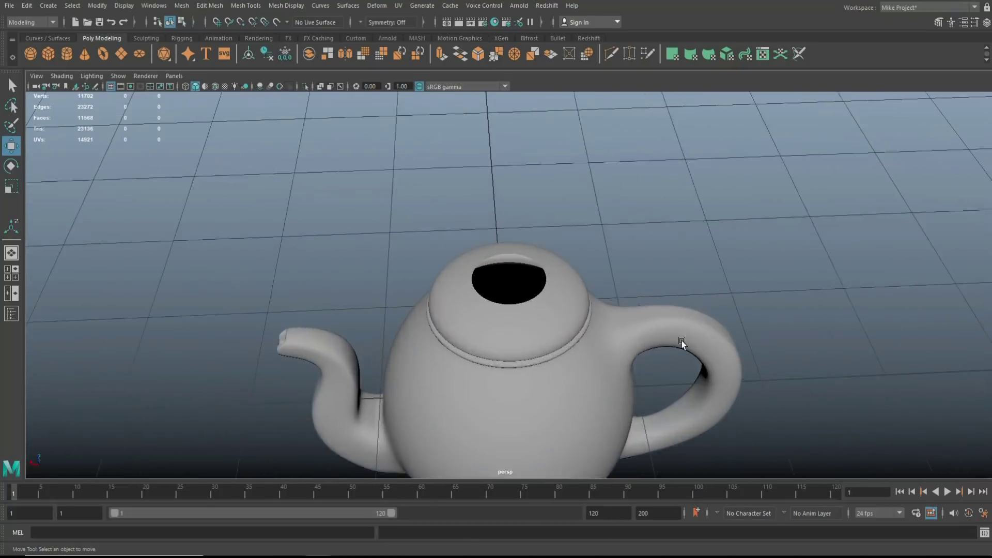
# Turn off the lid's smooth preview and extrude its top opening's edge loop inward twice, narrowing it to a small central hole.
pyautogui.keyDown('alt'); pyautogui.moveTo(646, 327); pyautogui.dragTo(578, 291); pyautogui.keyUp('alt')
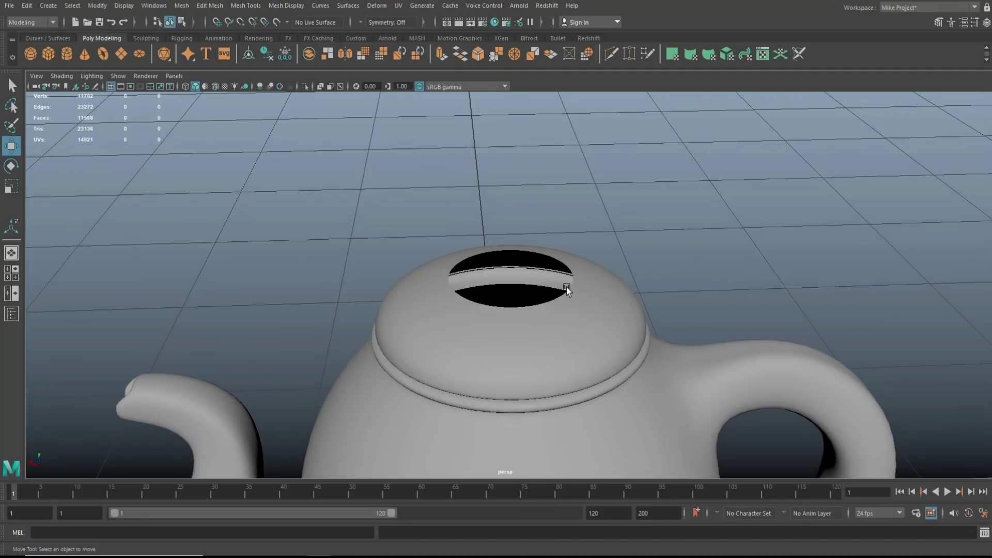
pyautogui.click(581, 294)
pyautogui.moveTo(585, 297); pyautogui.dragTo(584, 253, button='right')
pyautogui.press('1')
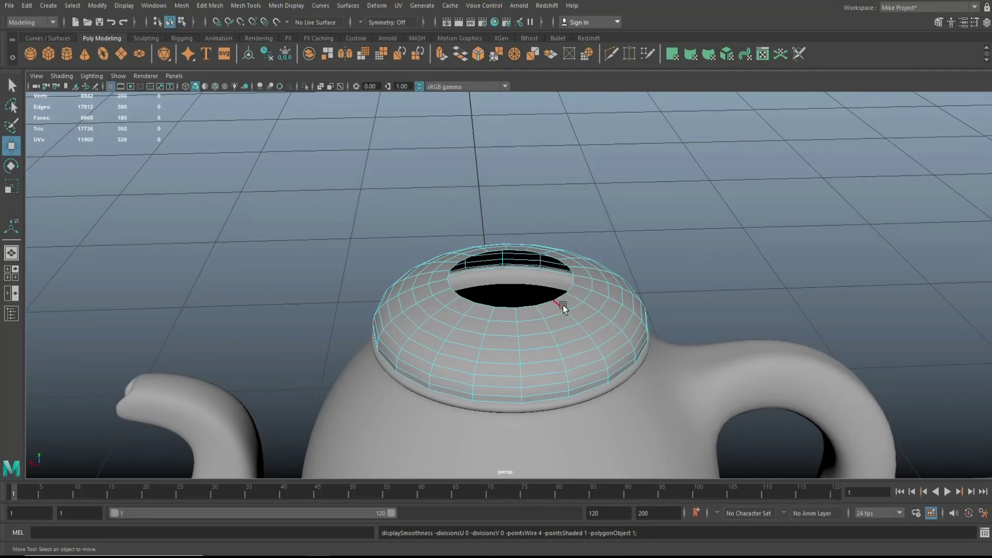
pyautogui.doubleClick(545, 303)
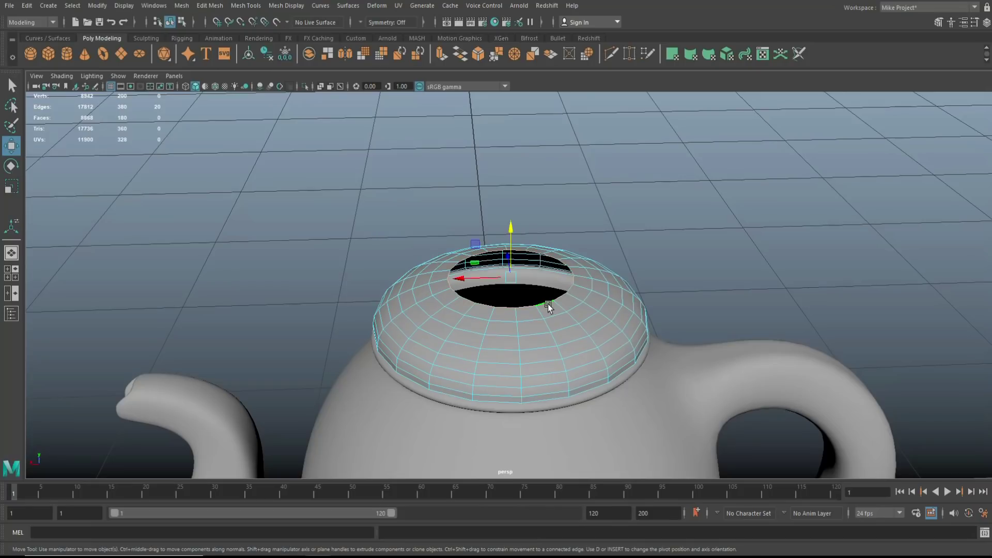
pyautogui.hotkey('ctrl', 'e')
pyautogui.press('r')
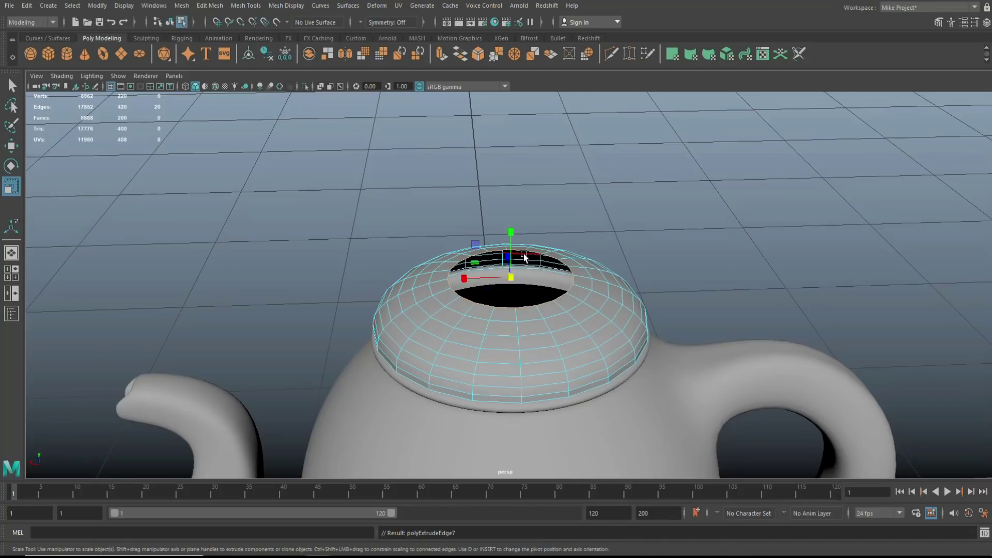
pyautogui.moveTo(511, 282); pyautogui.dragTo(487, 288)
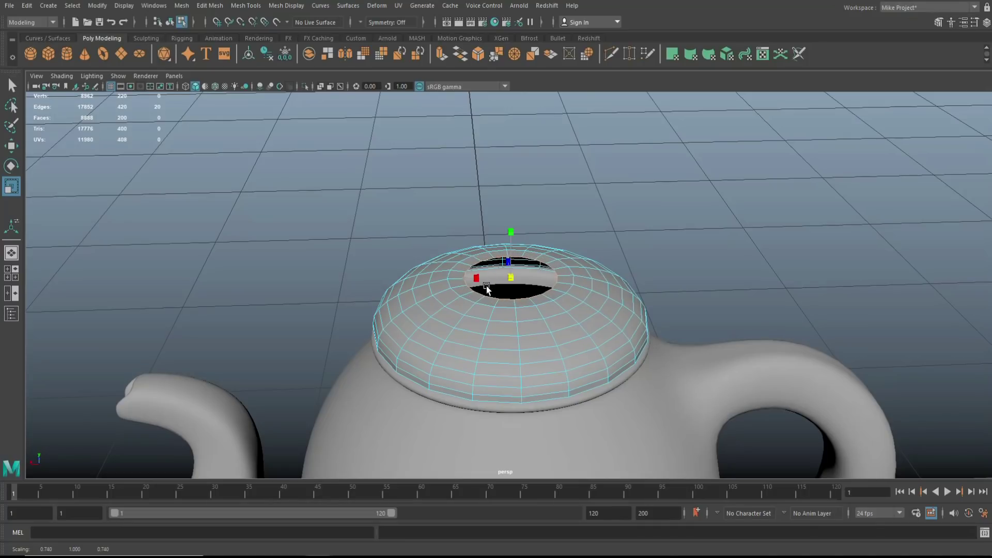
pyautogui.moveTo(486, 288); pyautogui.dragTo(466, 280)
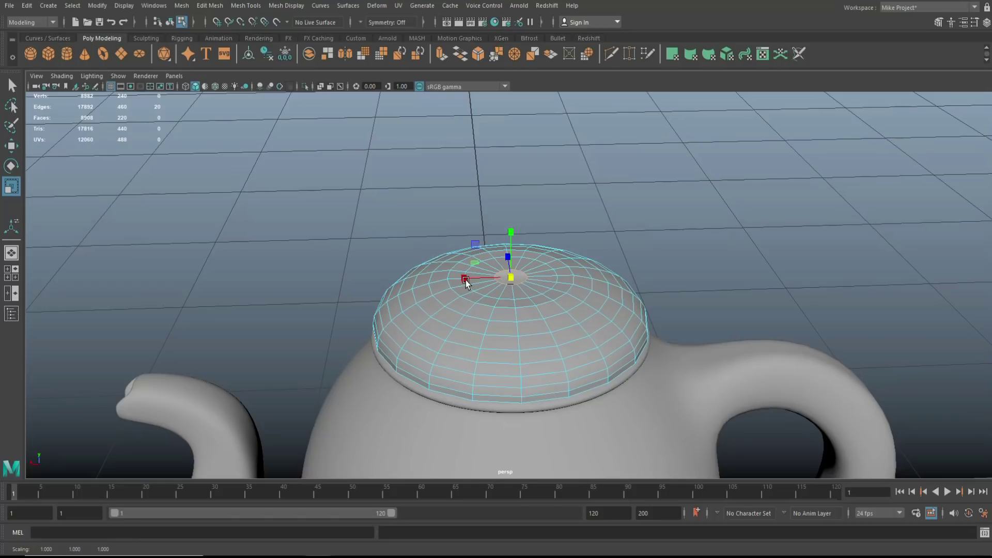
# Extrude the small hole's border upward twice into a short cylindrical stem, and extrude its top edge loop once more in place.
pyautogui.hotkey('ctrl', 'e')
pyautogui.press('w')
pyautogui.moveTo(508, 232); pyautogui.dragTo(510, 225)
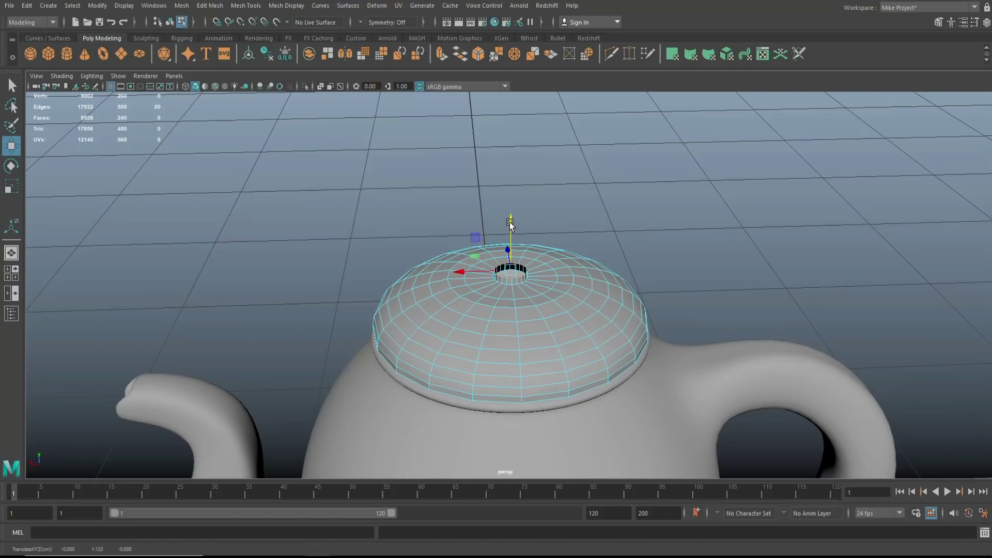
pyautogui.hotkey('ctrl', 'e')
pyautogui.press('w')
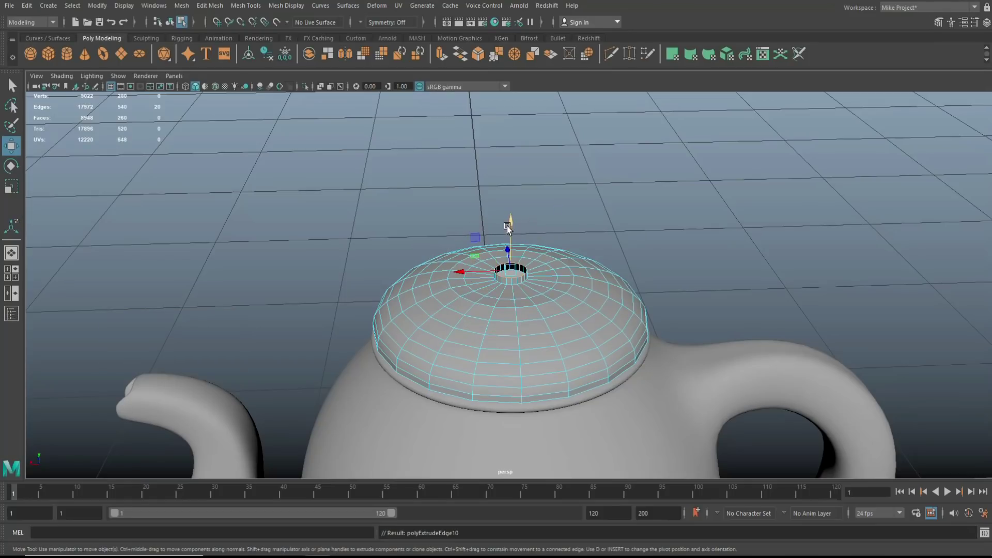
pyautogui.moveTo(510, 227); pyautogui.dragTo(507, 185)
pyautogui.hotkey('ctrl', 'e')
pyautogui.press('w')
# Close the open top of the lid's stem with Fill Hole.
pyautogui.click(209, 5)
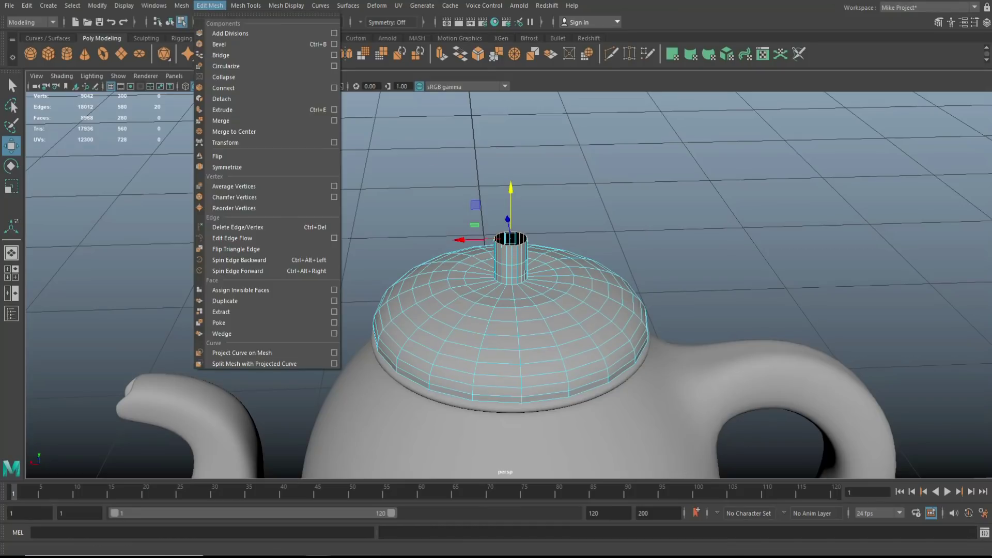
pyautogui.moveTo(181, 5)
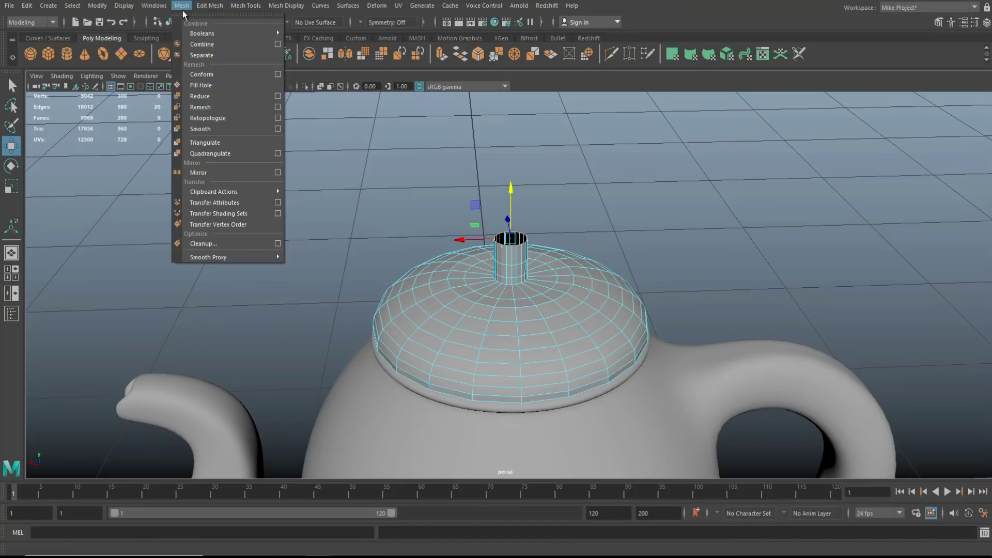
pyautogui.click(202, 85)
# Try the Poke operation with the stem's top edges selected, and undo it.
pyautogui.click(210, 5)
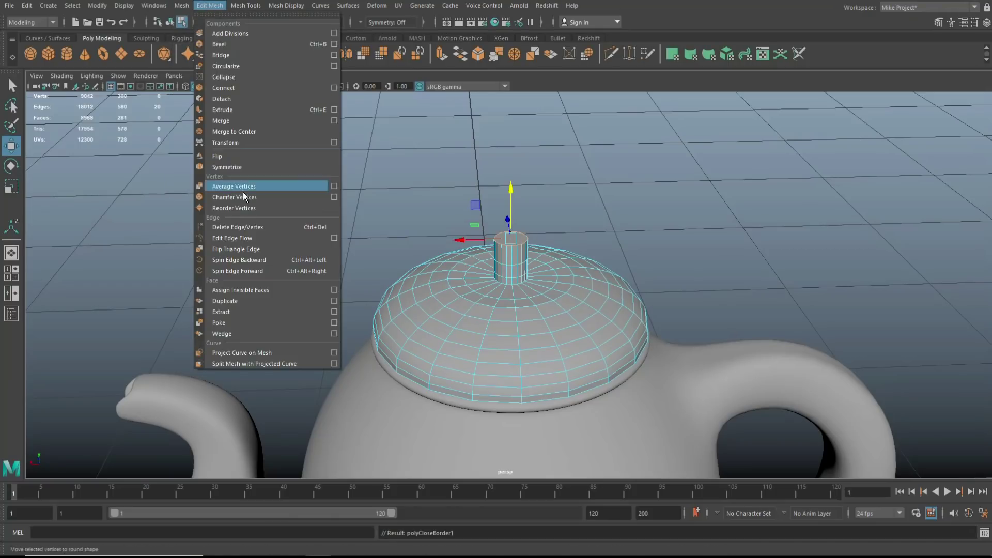
pyautogui.click(227, 323)
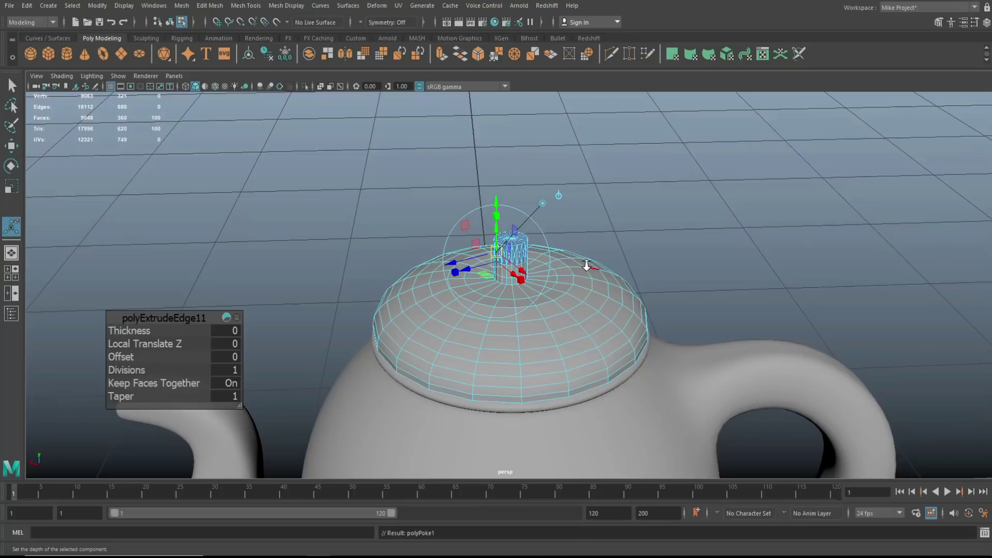
pyautogui.scroll(2, 585, 265)
pyautogui.click(659, 178)
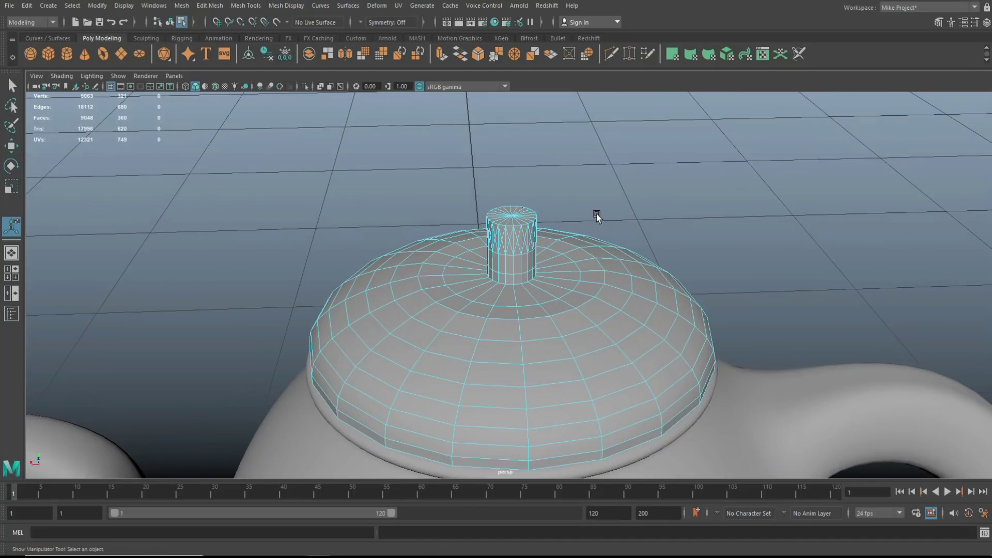
pyautogui.hotkey('ctrl', 'z')
pyautogui.hotkey('ctrl', 'z')
# Select only the cap face on top of the stem and poke it into triangles meeting at the center.
pyautogui.scroll(1, 614, 215)
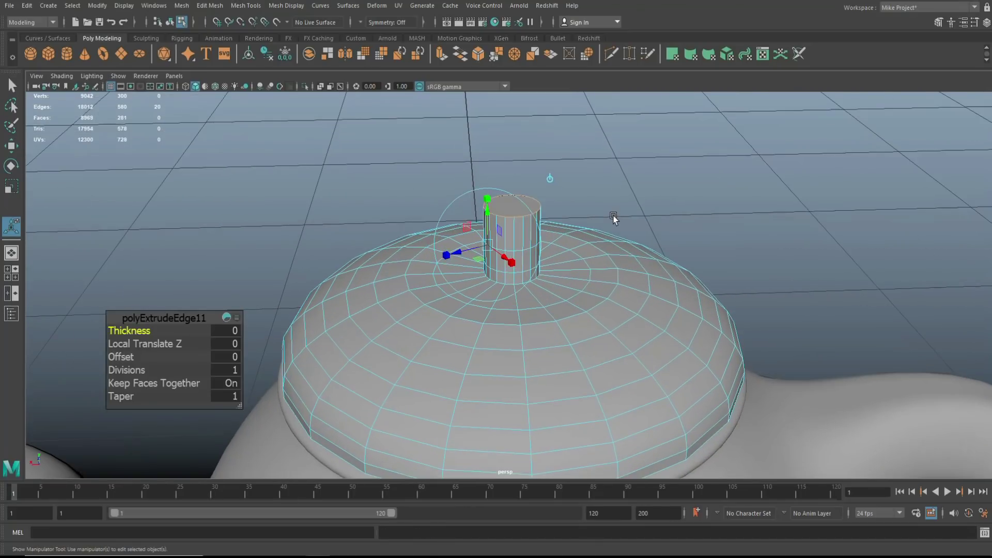
pyautogui.moveTo(525, 207); pyautogui.dragTo(522, 230, button='right')
pyautogui.click(512, 204)
pyautogui.click(210, 6)
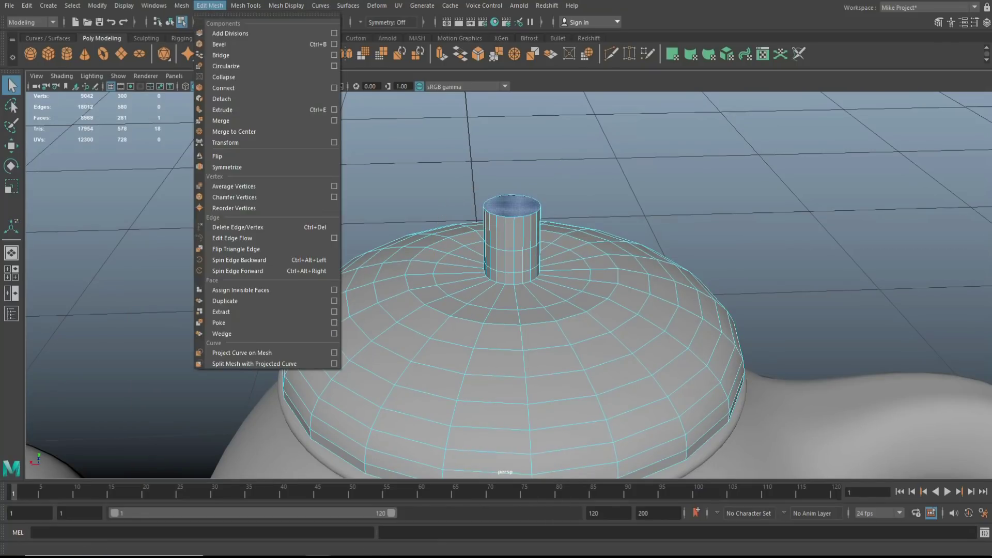
pyautogui.click(240, 323)
pyautogui.scroll(1, 651, 252)
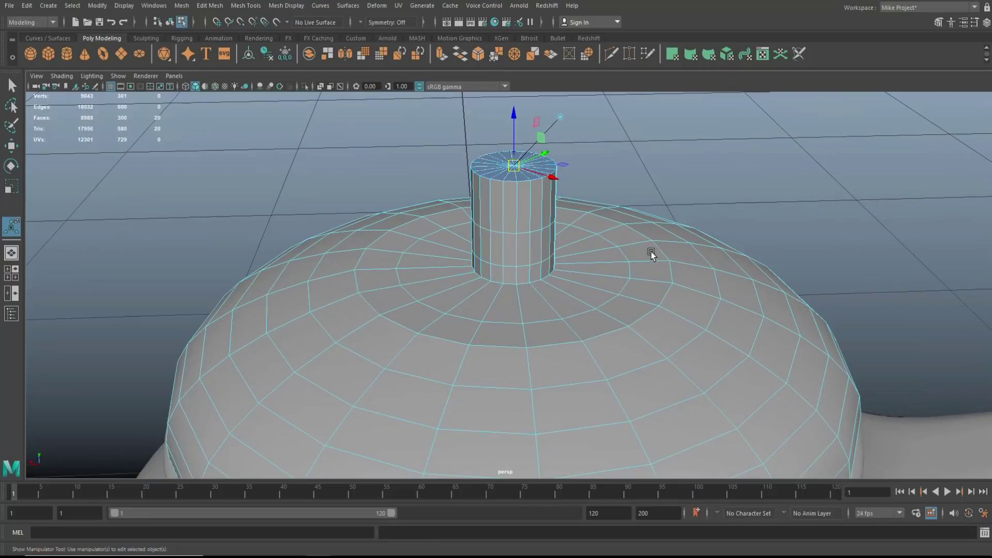
# In the front view, insert two evenly spaced edge loops around the upper section of the lid's stem.
pyautogui.click(11, 273)
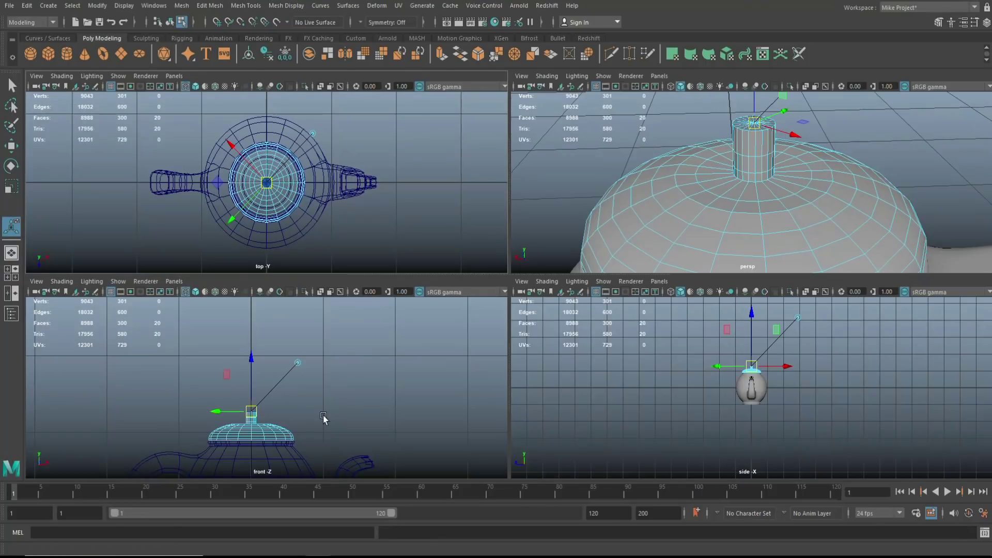
pyautogui.press('space')
pyautogui.scroll(4, 527, 333)
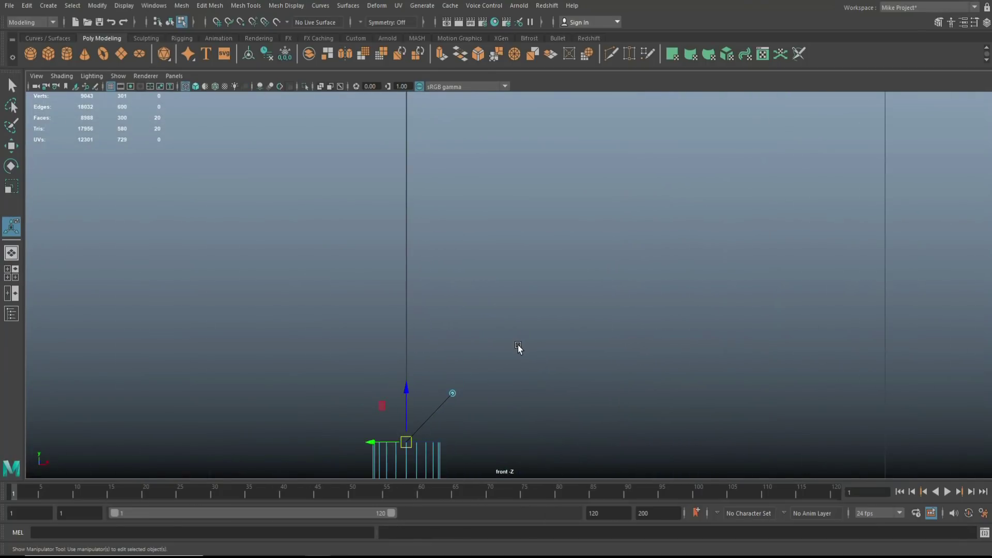
pyautogui.press('f')
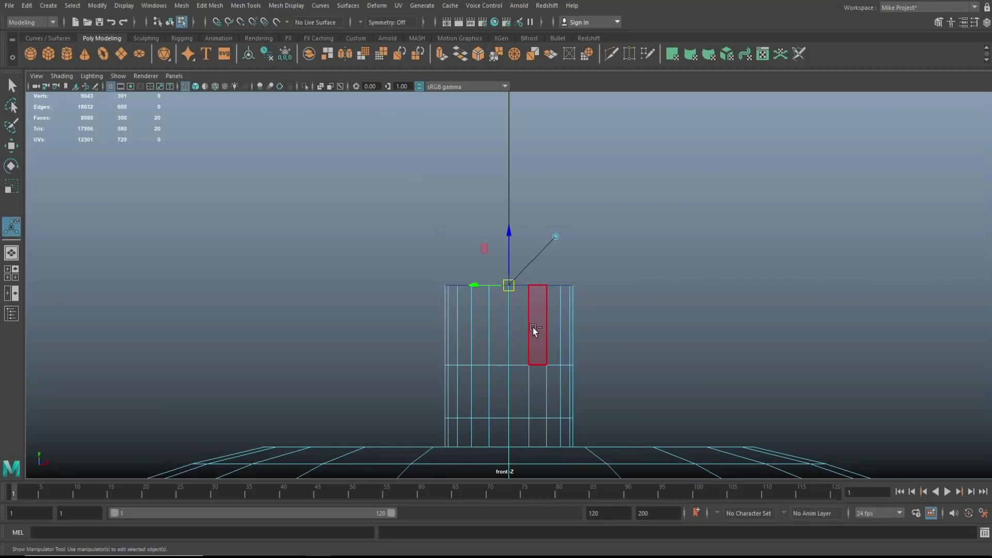
pyautogui.hotkey('ctrl', 'shift', 'e')
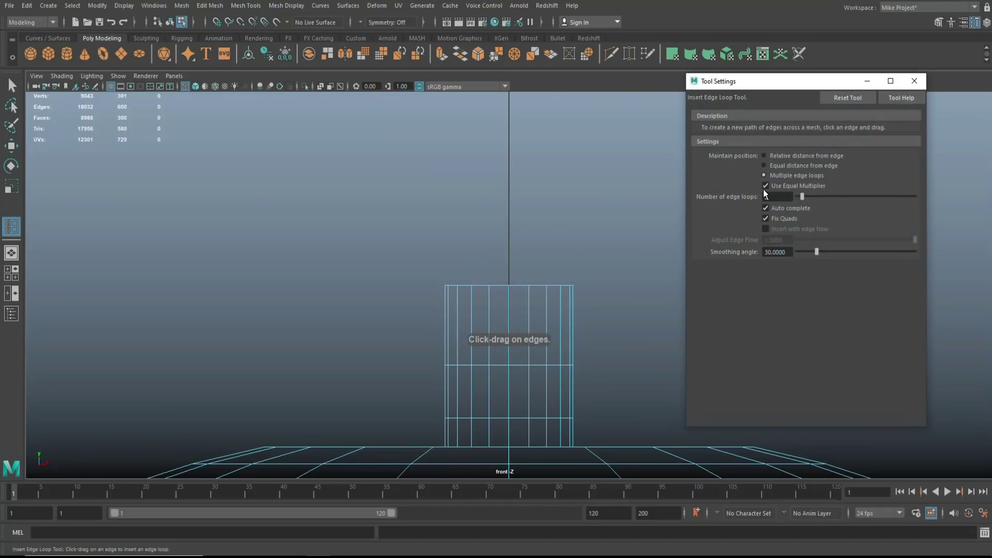
pyautogui.click(528, 314)
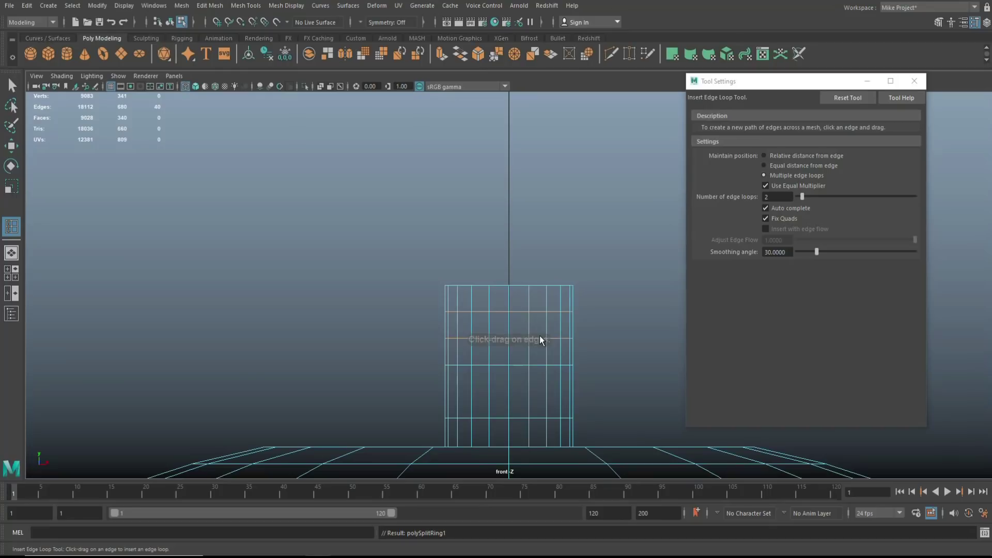
# Select the three vertex rings below the stem's top edge and scale them outward uniformly to form a knob.
pyautogui.press('q')
pyautogui.moveTo(519, 321); pyautogui.dragTo(467, 268, button='right')
pyautogui.moveTo(413, 301); pyautogui.dragTo(621, 389)
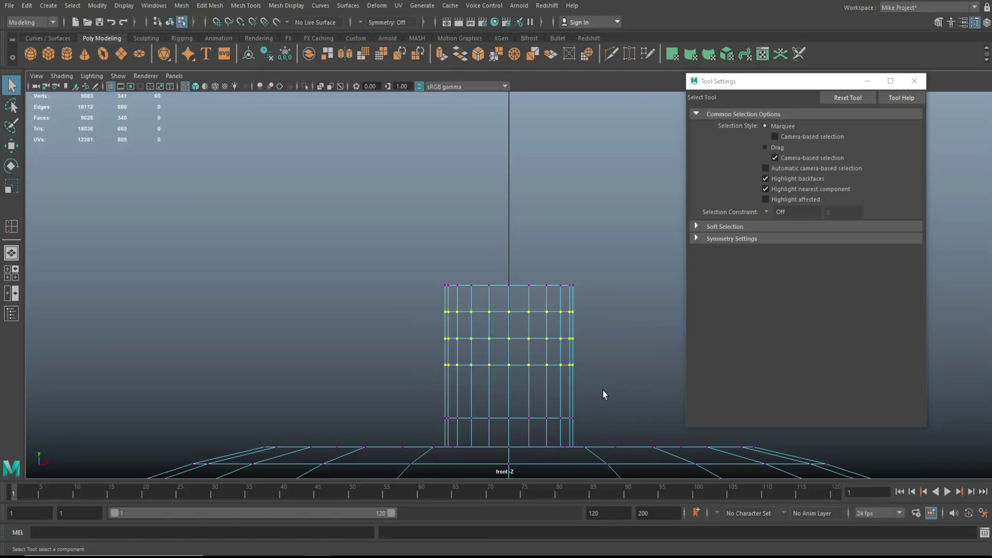
pyautogui.press('r')
pyautogui.moveTo(509, 340); pyautogui.dragTo(540, 342)
# Scale the knob's middle vertex ring outward to round its profile, and close the tool settings.
pyautogui.moveTo(379, 322); pyautogui.dragTo(637, 352)
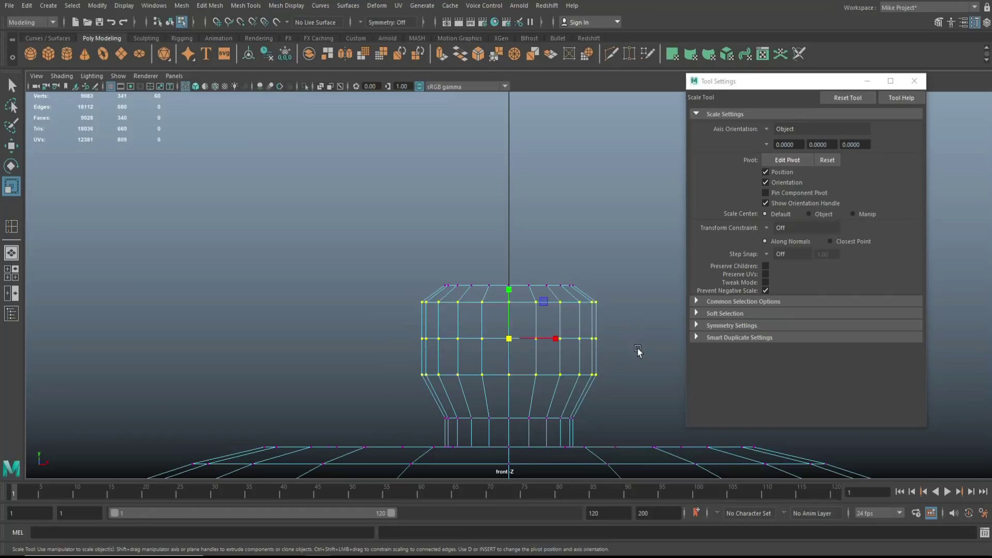
pyautogui.moveTo(499, 336); pyautogui.dragTo(524, 343)
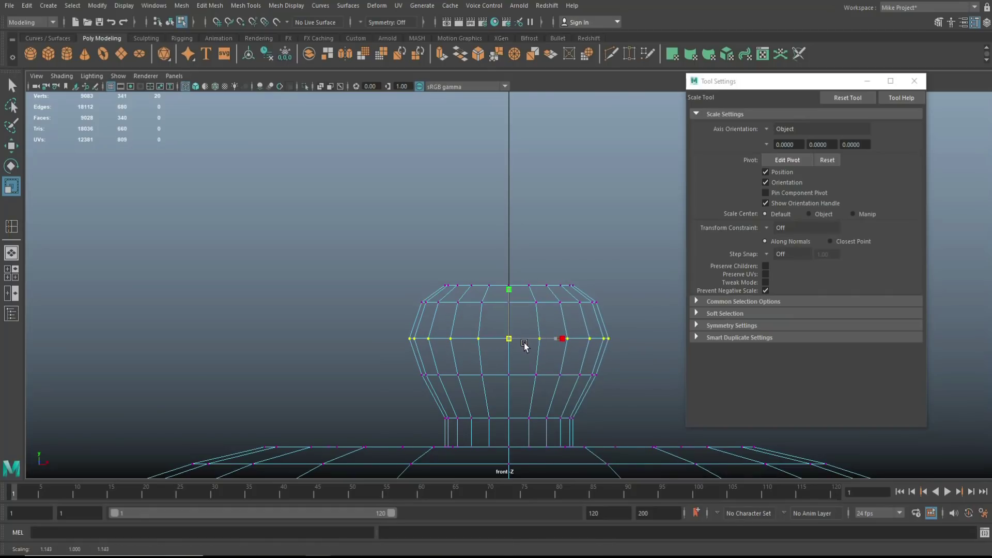
pyautogui.click(916, 80)
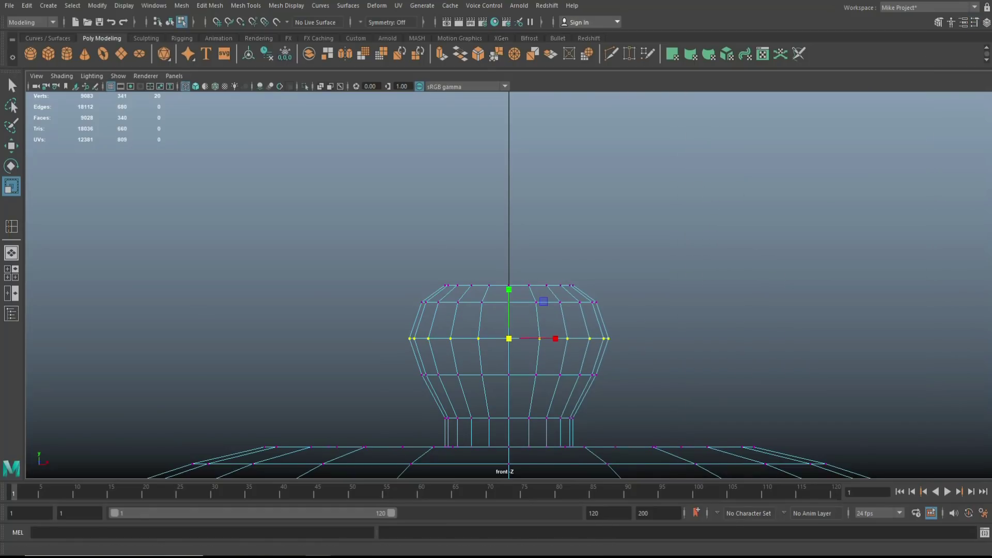
# Return the lid to object mode in the perspective view, display it with smooth preview, and deselect it.
pyautogui.click(16, 277)
pyautogui.press('space')
pyautogui.moveTo(623, 252); pyautogui.dragTo(666, 237, button='right')
pyautogui.scroll(-2, 692, 310)
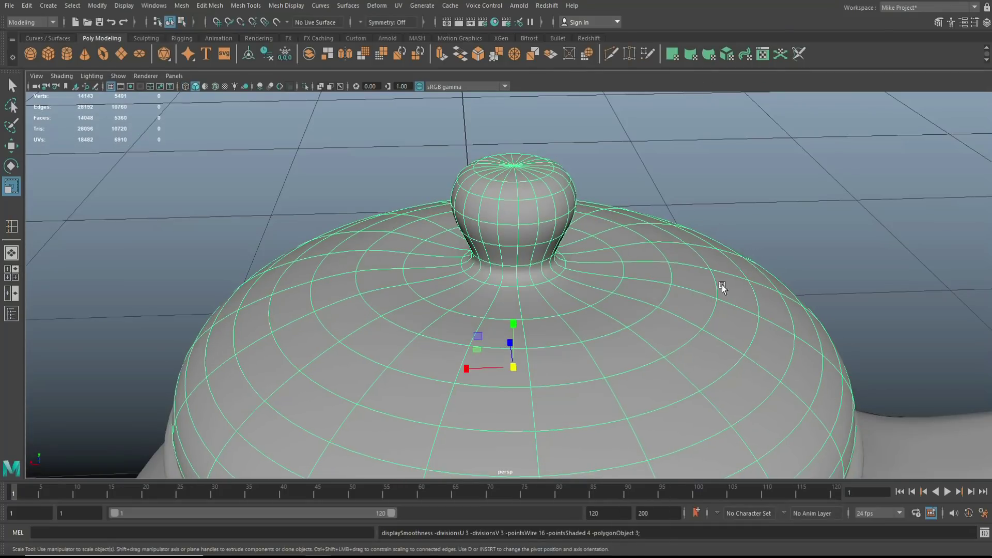
pyautogui.click(773, 191)
pyautogui.scroll(-4, 768, 212)
pyautogui.scroll(-5, 766, 266)
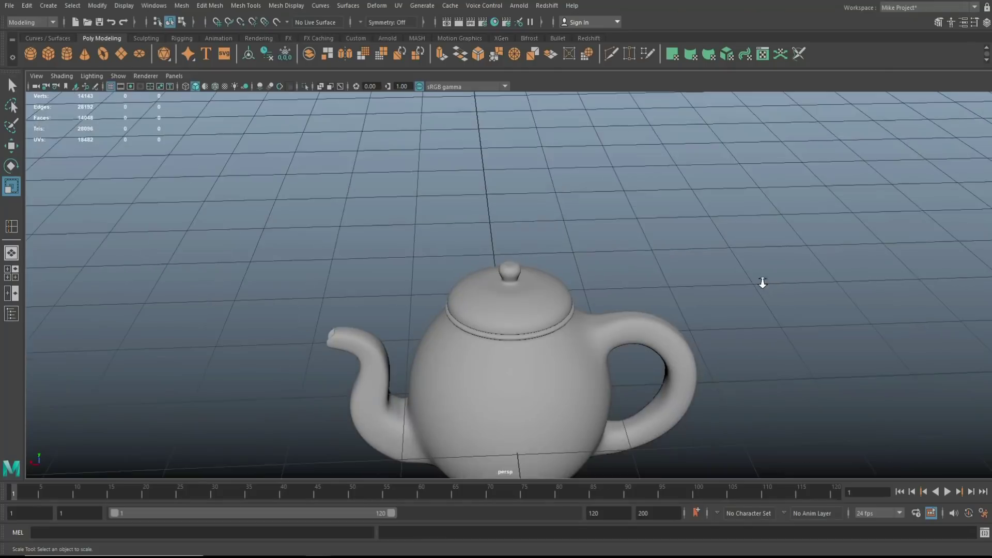
pyautogui.keyDown('alt'); pyautogui.moveTo(764, 284); pyautogui.dragTo(777, 310); pyautogui.keyUp('alt')
# Select the edge loops around the upper and lower ends of the teapot's handle, close to the body.
pyautogui.click(515, 304)
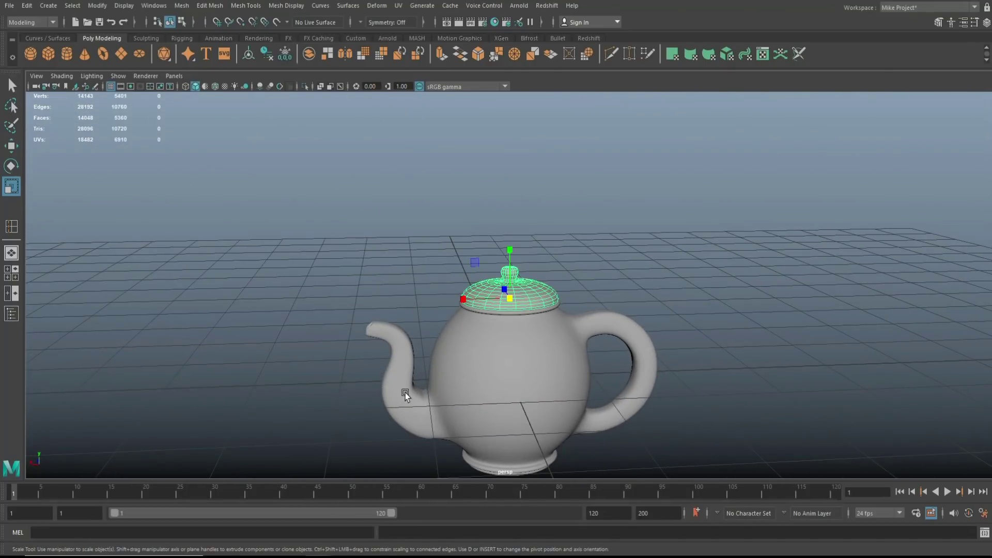
pyautogui.click(408, 416)
pyautogui.keyDown('alt'); pyautogui.moveTo(458, 429); pyautogui.dragTo(566, 408); pyautogui.keyUp('alt')
pyautogui.keyDown('alt'); pyautogui.moveTo(638, 380); pyautogui.dragTo(758, 383); pyautogui.keyUp('alt')
pyautogui.scroll(3, 662, 358)
pyautogui.keyDown('alt'); pyautogui.moveTo(662, 358); pyautogui.dragTo(571, 235); pyautogui.keyUp('alt')
pyautogui.rightClick(574, 231)
pyautogui.click(573, 199)
pyautogui.doubleClick(575, 234)
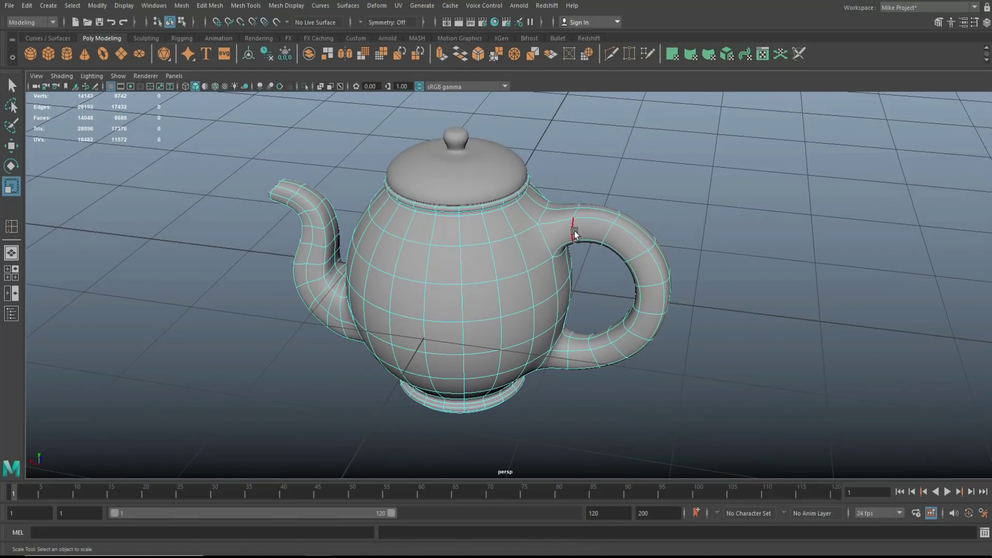
pyautogui.keyDown('shift'); pyautogui.doubleClick(567, 357); pyautogui.keyUp('shift')
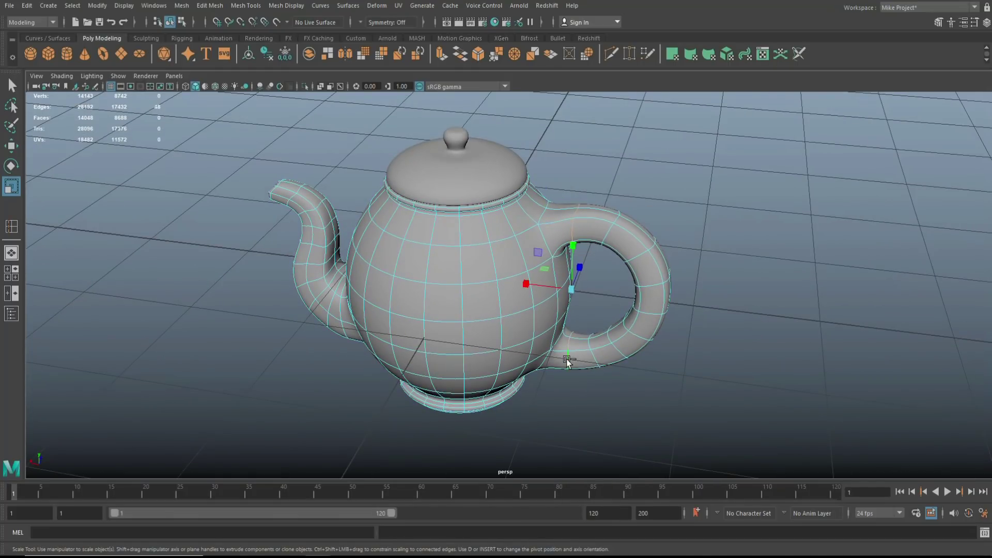
# Select matching upper and lower edge loops on the handle and scale them along Z to about 0.83.
pyautogui.moveTo(590, 336)
pyautogui.keyDown('alt'); pyautogui.mouseDown()
pyautogui.moveTo(613, 361)
pyautogui.moveTo(605, 392)
pyautogui.moveTo(617, 321)
pyautogui.moveTo(602, 328)
pyautogui.mouseUp(); pyautogui.keyUp('alt')
pyautogui.keyDown('alt'); pyautogui.moveTo(511, 372); pyautogui.dragTo(627, 308); pyautogui.keyUp('alt')
pyautogui.doubleClick(610, 267)
pyautogui.keyDown('shift'); pyautogui.doubleClick(589, 306); pyautogui.keyUp('shift')
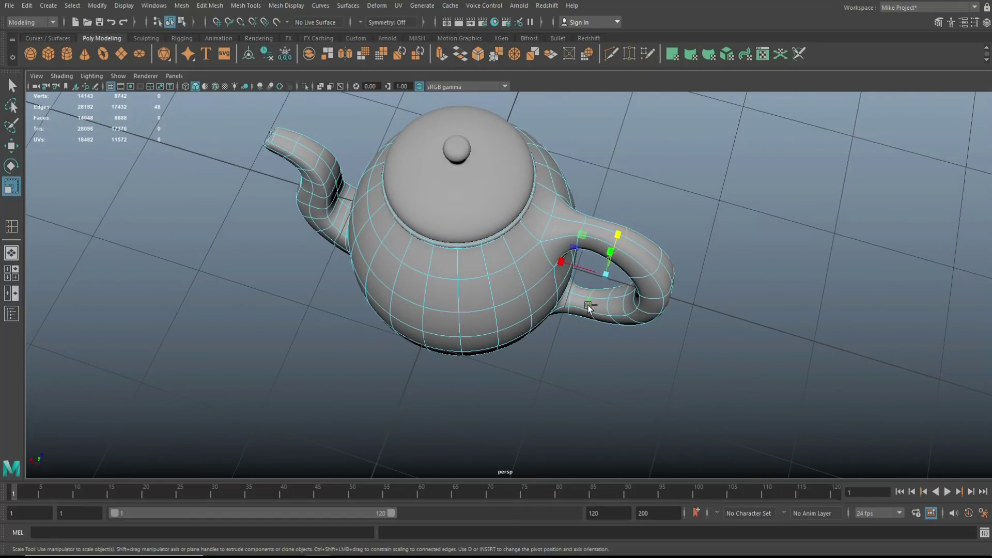
pyautogui.moveTo(620, 235); pyautogui.dragTo(615, 254)
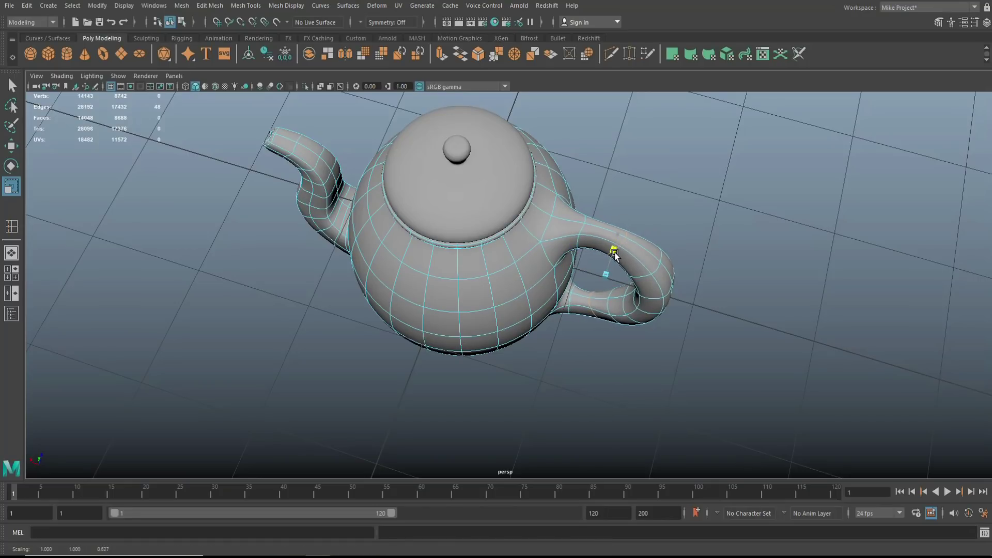
# Narrow the handle along Z at the pair of edge loops farther toward its outer curve.
pyautogui.doubleClick(643, 282)
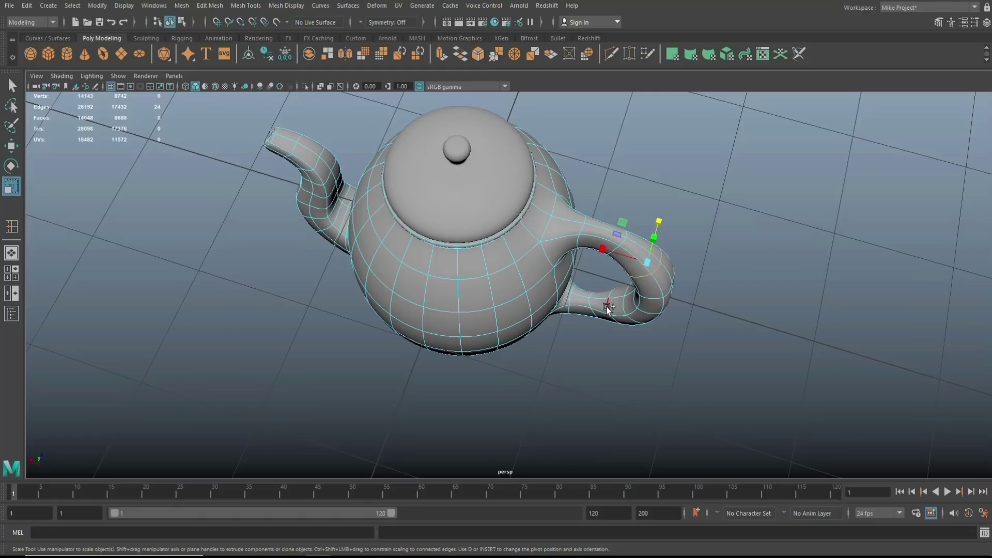
pyautogui.keyDown('shift'); pyautogui.doubleClick(643, 242); pyautogui.keyUp('shift')
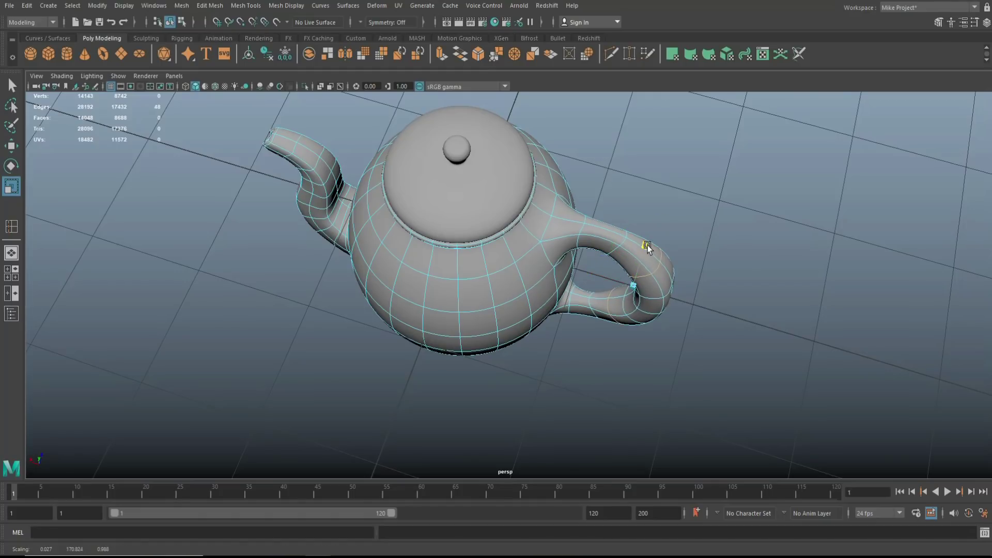
pyautogui.moveTo(647, 253); pyautogui.dragTo(646, 263)
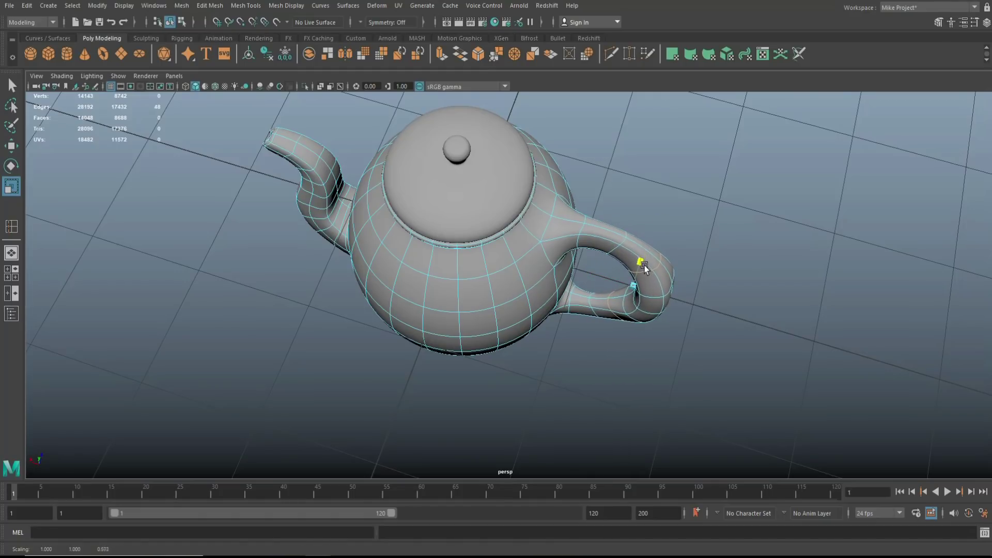
# Return the teapot body to object mode, deselect everything, and review the whole teapot.
pyautogui.keyDown('alt'); pyautogui.moveTo(721, 349); pyautogui.dragTo(714, 294); pyautogui.keyUp('alt')
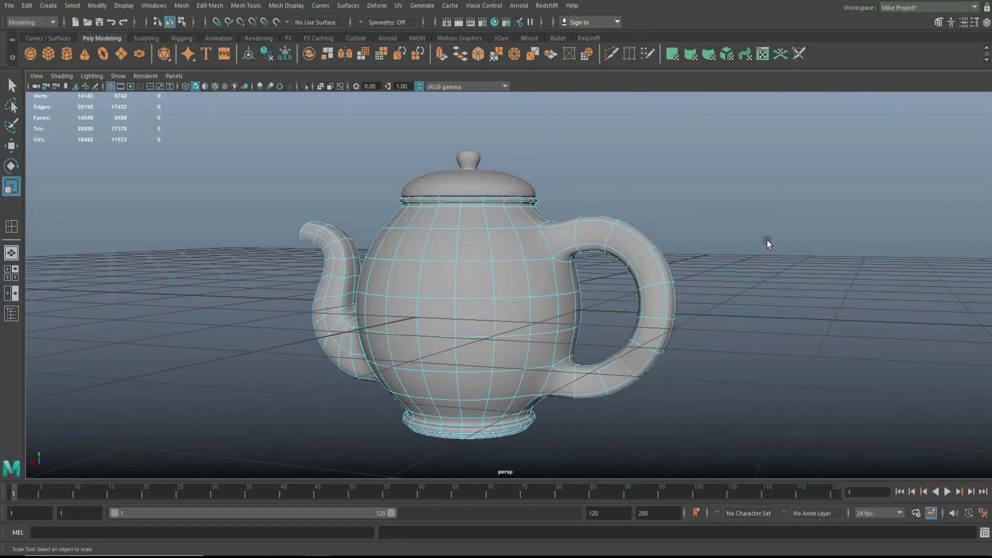
pyautogui.scroll(-3, 764, 241)
pyautogui.keyDown('alt'); pyautogui.moveTo(764, 241); pyautogui.dragTo(744, 313); pyautogui.keyUp('alt')
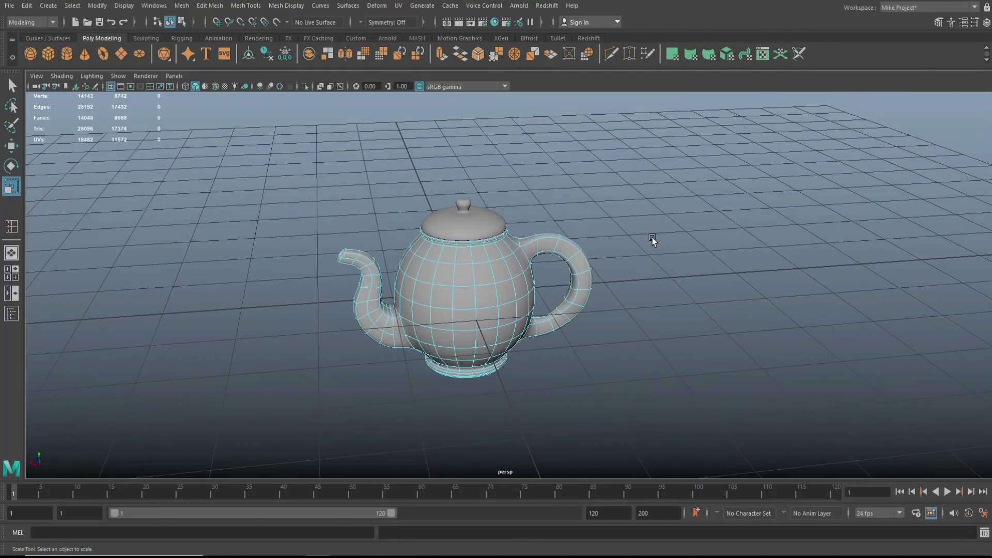
pyautogui.moveTo(487, 266); pyautogui.dragTo(531, 257, button='right')
pyautogui.click(677, 257)
pyautogui.keyDown('alt'); pyautogui.moveTo(677, 256); pyautogui.dragTo(664, 279); pyautogui.keyUp('alt')
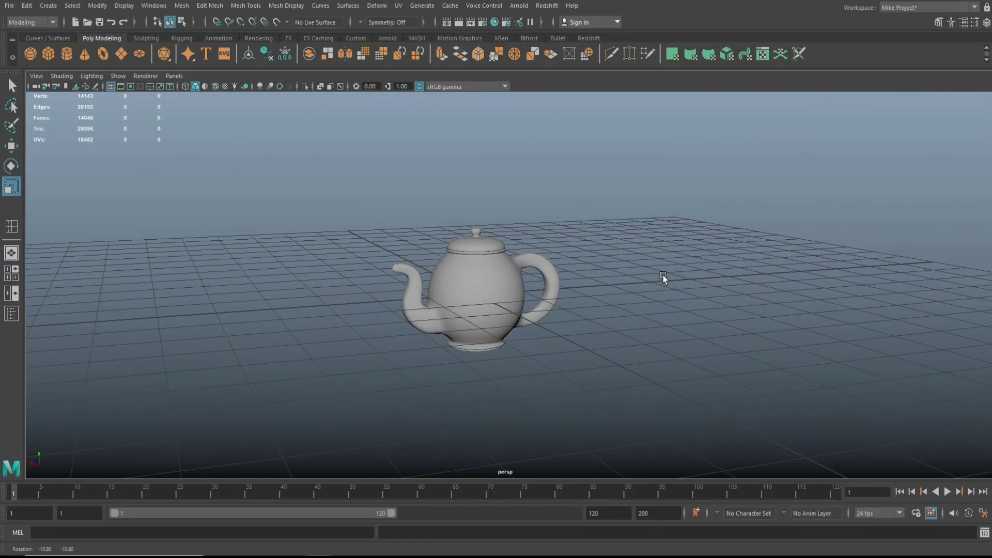